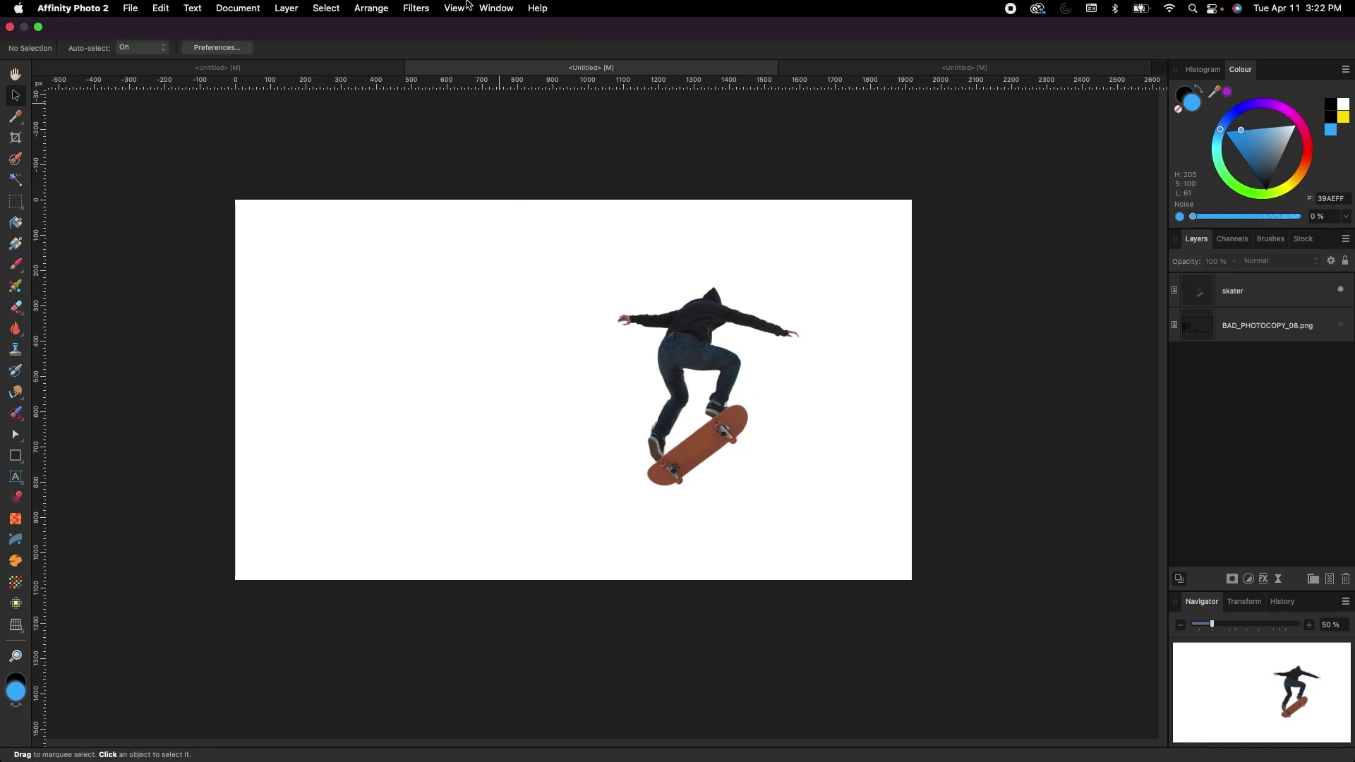
# Reset the studio panels to their default layout
pyautogui.click(493, 8)
pyautogui.moveTo(698, 146)
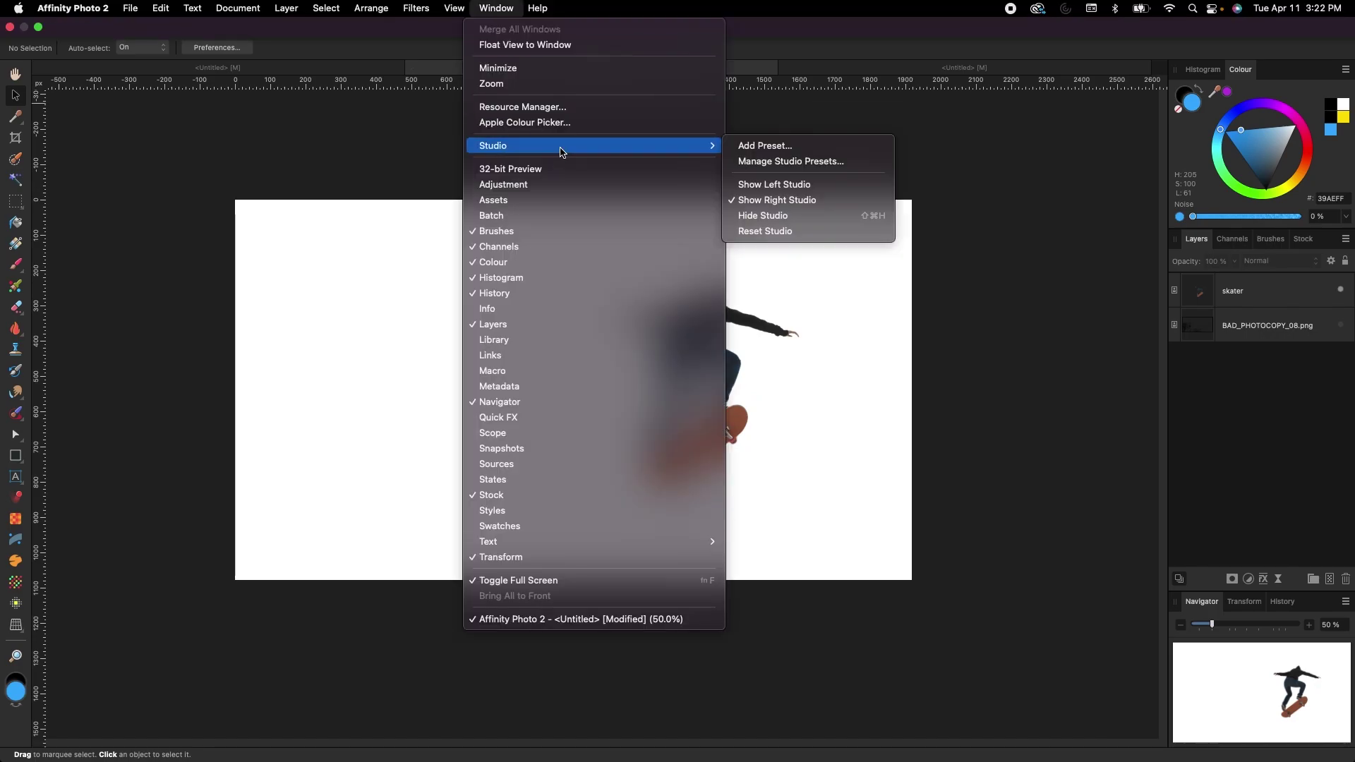
pyautogui.click(765, 226)
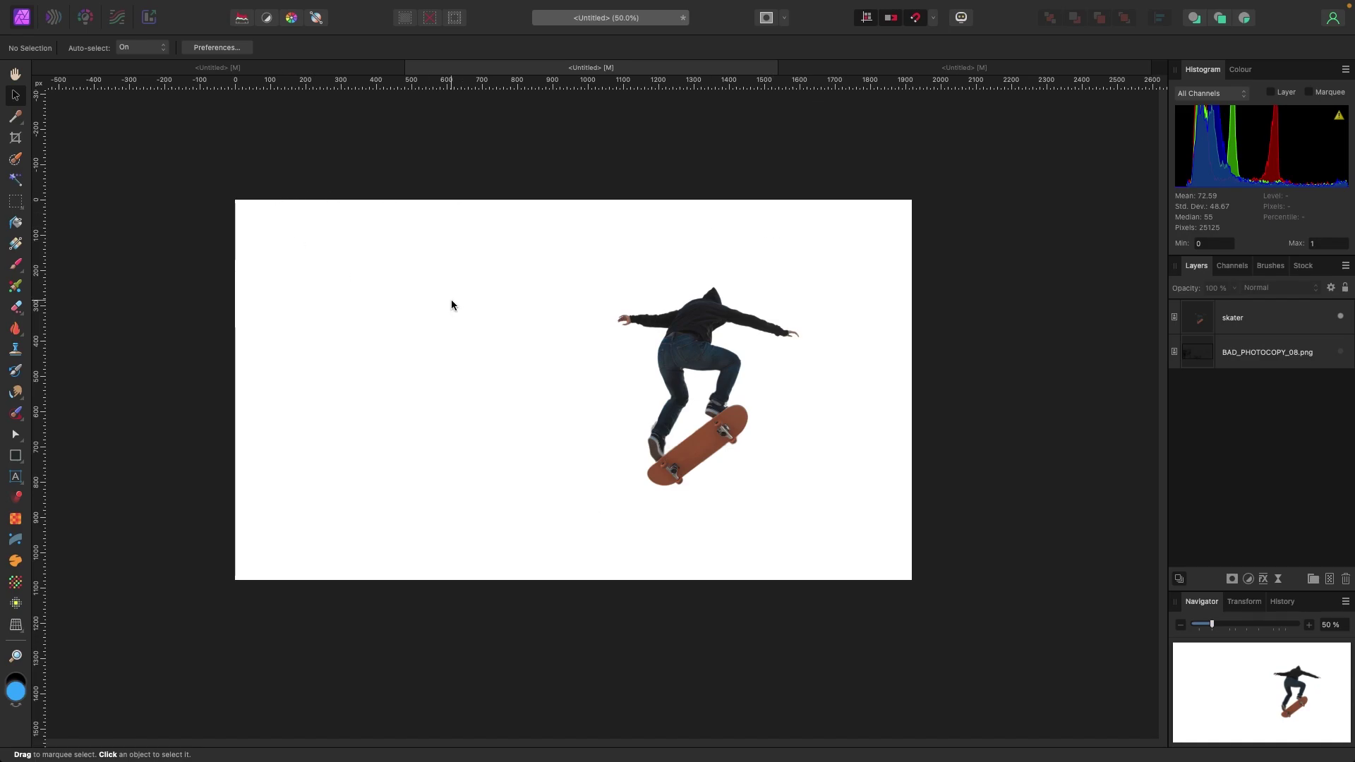
# Shift the skater image slightly right and down on the canvas, and hide its layer
pyautogui.click(766, 377)
pyautogui.moveTo(756, 378)
pyautogui.mouseDown()
pyautogui.moveTo(675, 376)
pyautogui.moveTo(796, 363)
pyautogui.moveTo(635, 372)
pyautogui.moveTo(762, 393)
pyautogui.mouseUp()
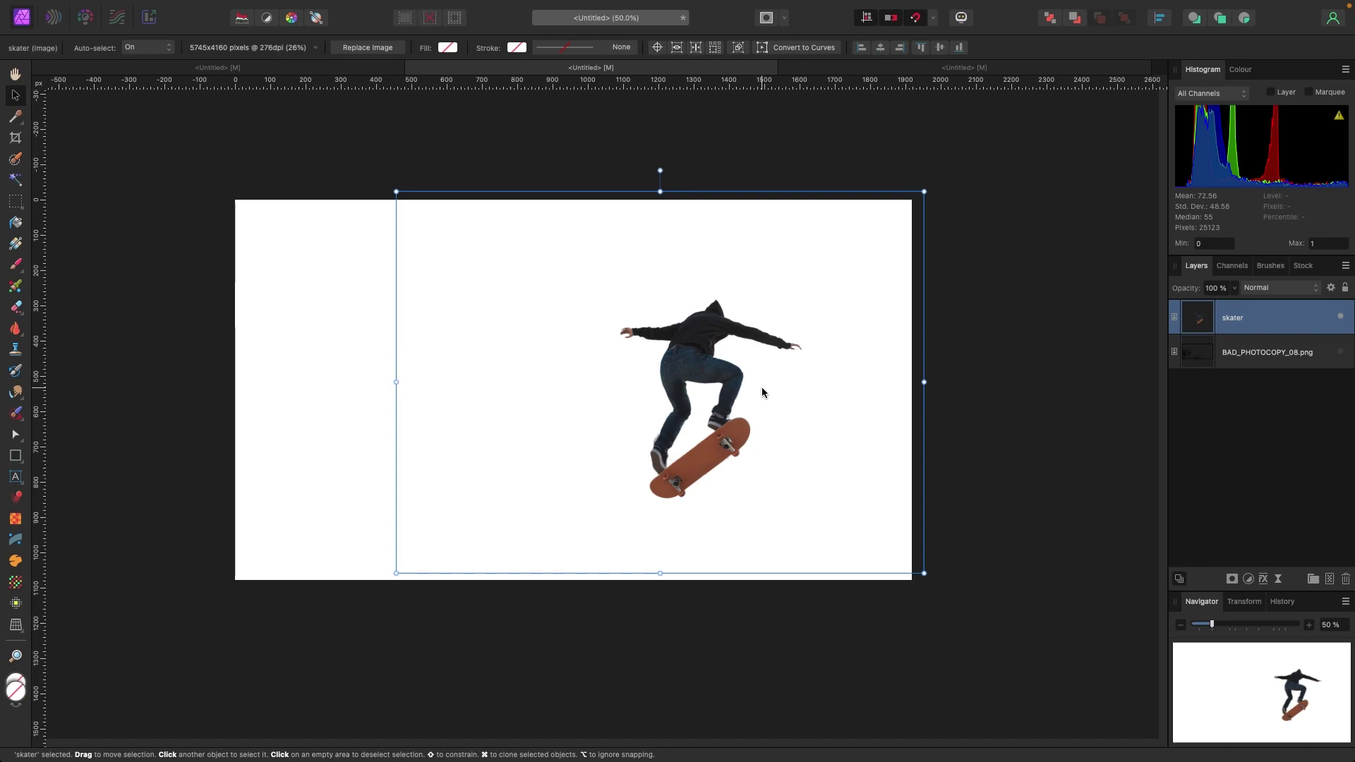
pyautogui.moveTo(765, 374)
pyautogui.mouseDown()
pyautogui.moveTo(659, 384)
pyautogui.moveTo(777, 364)
pyautogui.moveTo(763, 370)
pyautogui.moveTo(774, 379)
pyautogui.mouseUp()
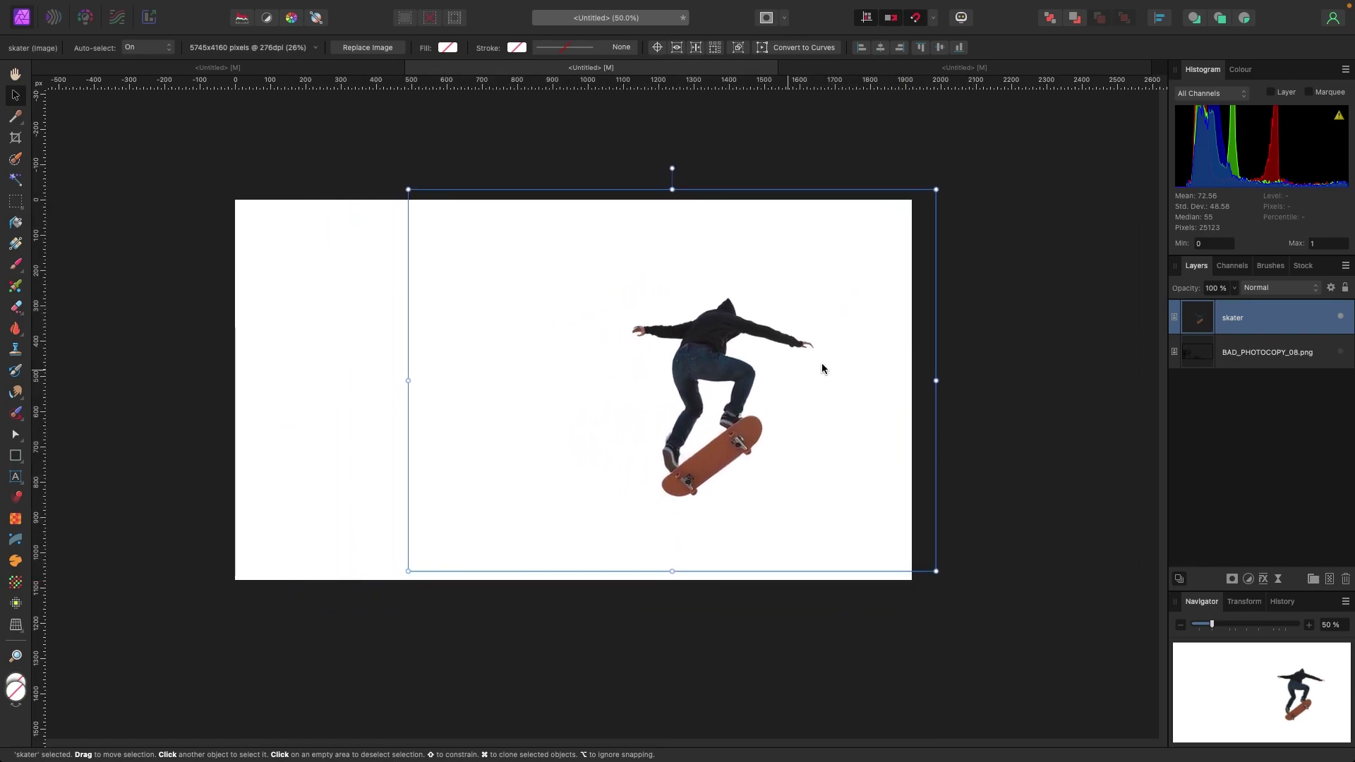
pyautogui.click(1340, 316)
pyautogui.click(1059, 315)
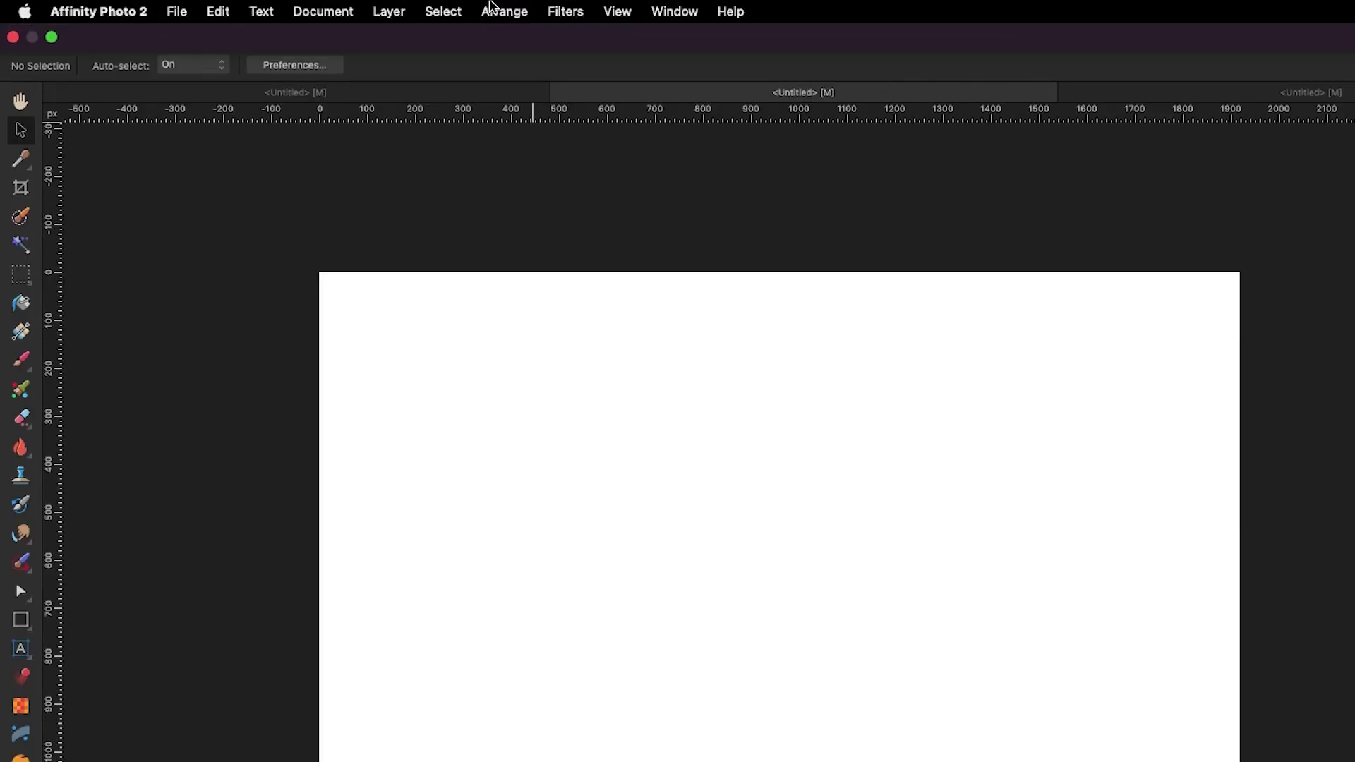
# Add a new blue fill layer, move it to the bottom of the layer stack and deselect it
pyautogui.click(393, 12)
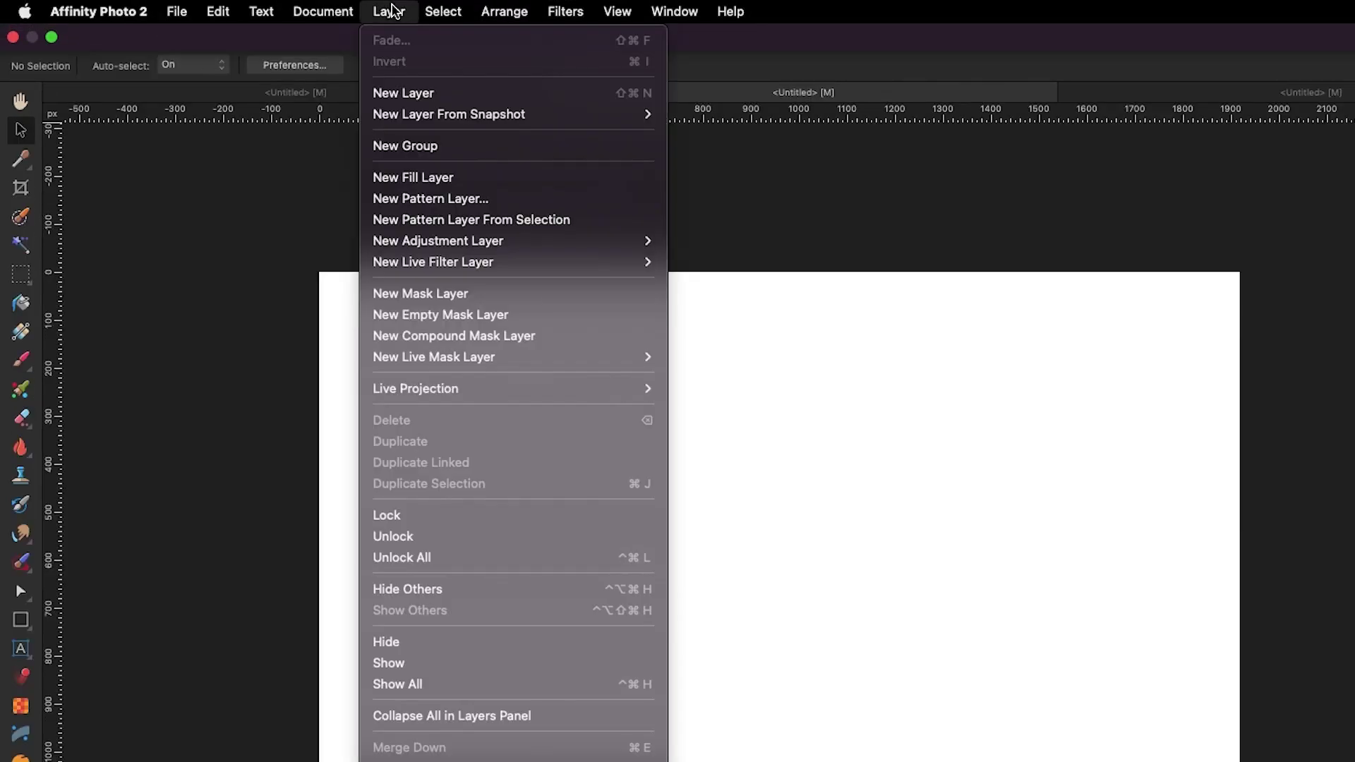
pyautogui.click(485, 179)
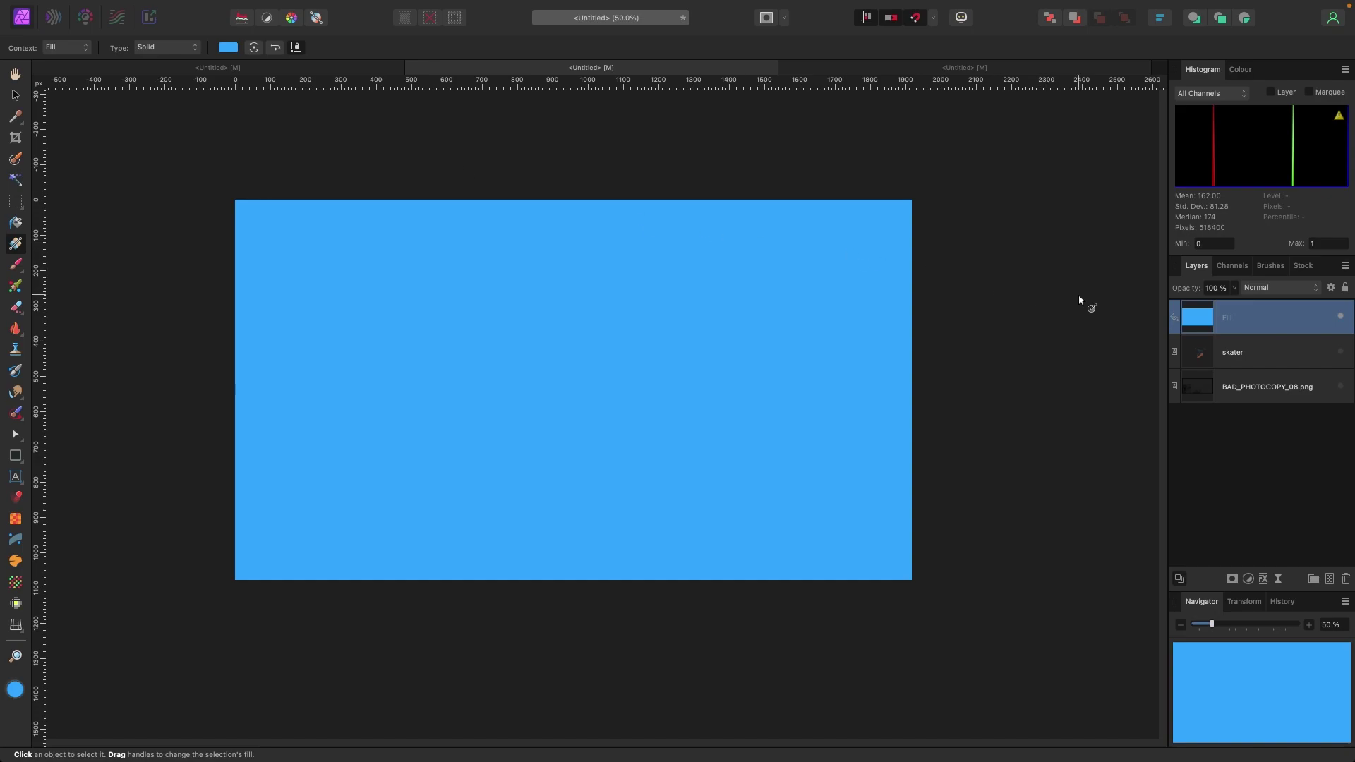
pyautogui.moveTo(1239, 319); pyautogui.dragTo(1230, 399)
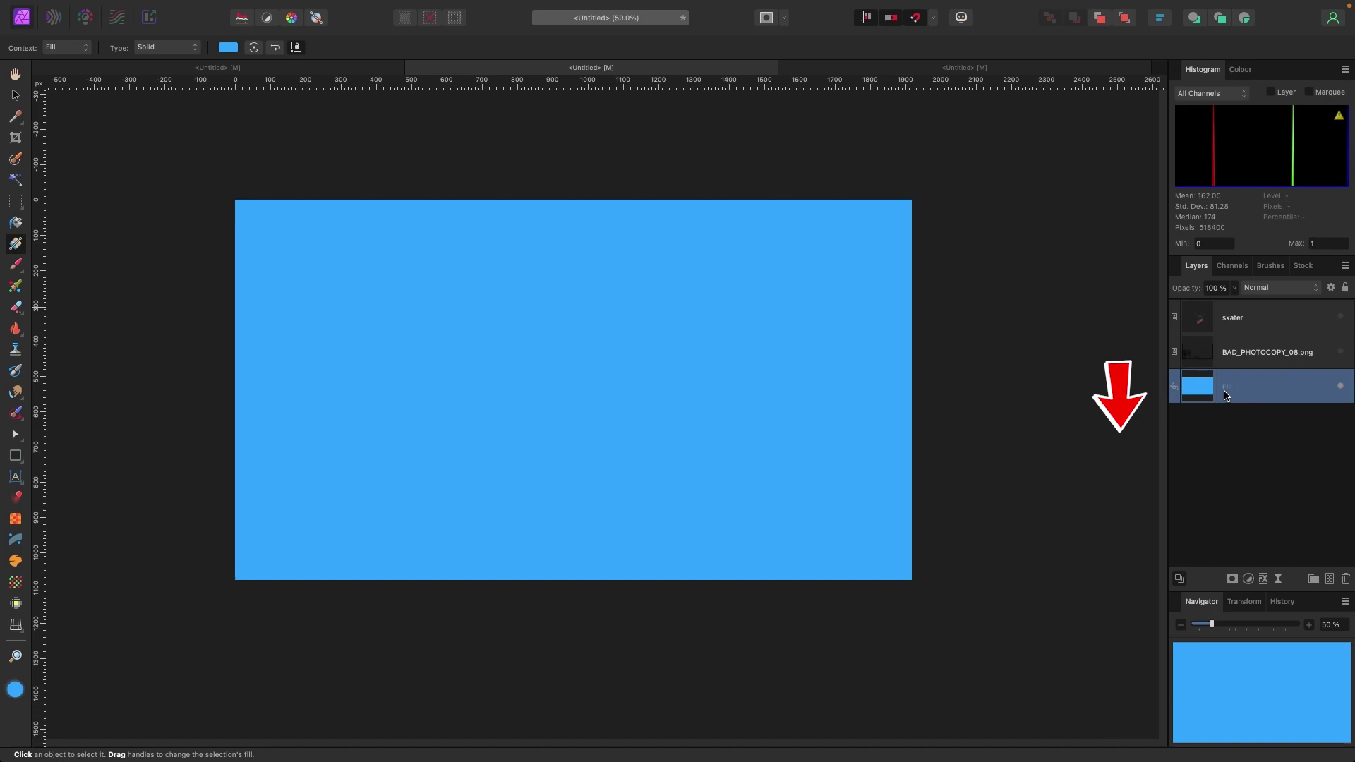
pyautogui.click(15, 95)
pyautogui.click(117, 198)
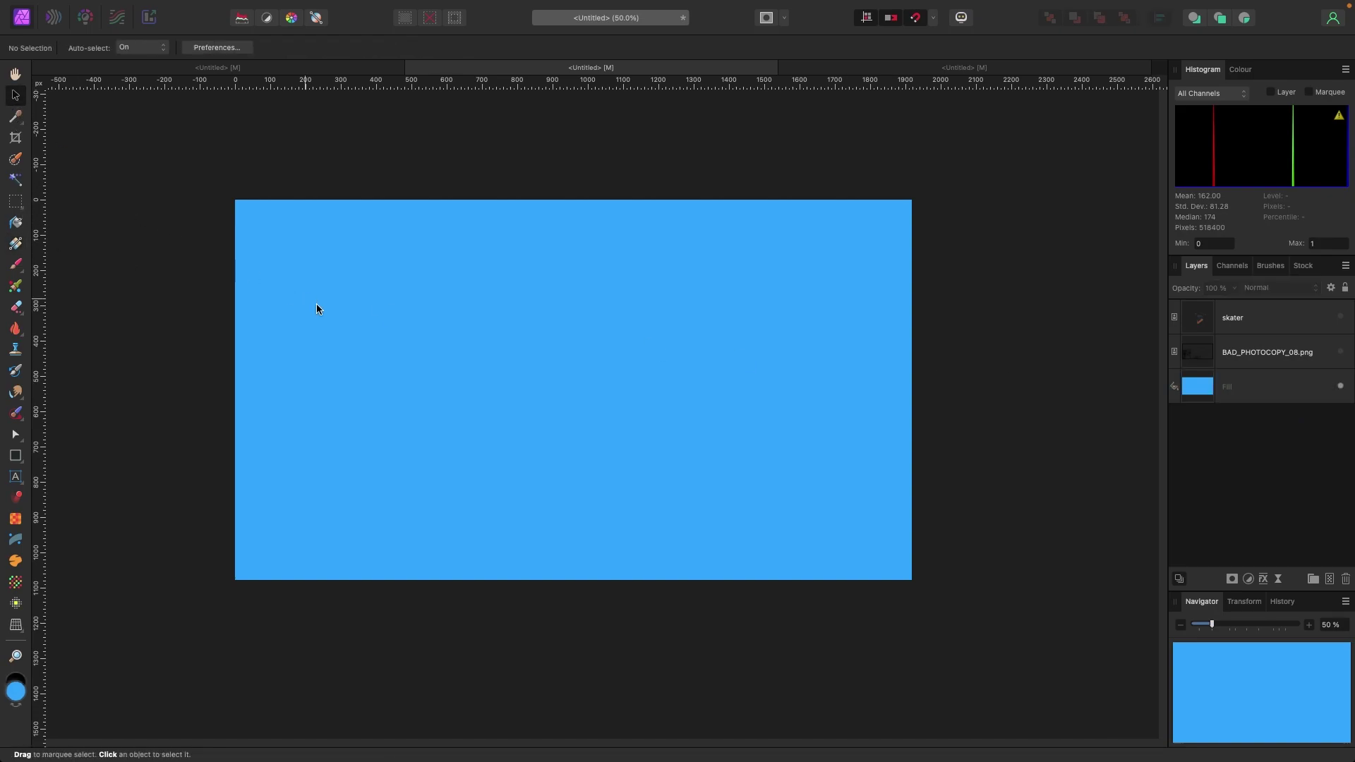
# Add the artistic text "SKATE" in yellow Impact at about 683 pt across the blue background
pyautogui.click(17, 479)
pyautogui.moveTo(272, 274); pyautogui.dragTo(365, 465)
pyautogui.write('SKATE')
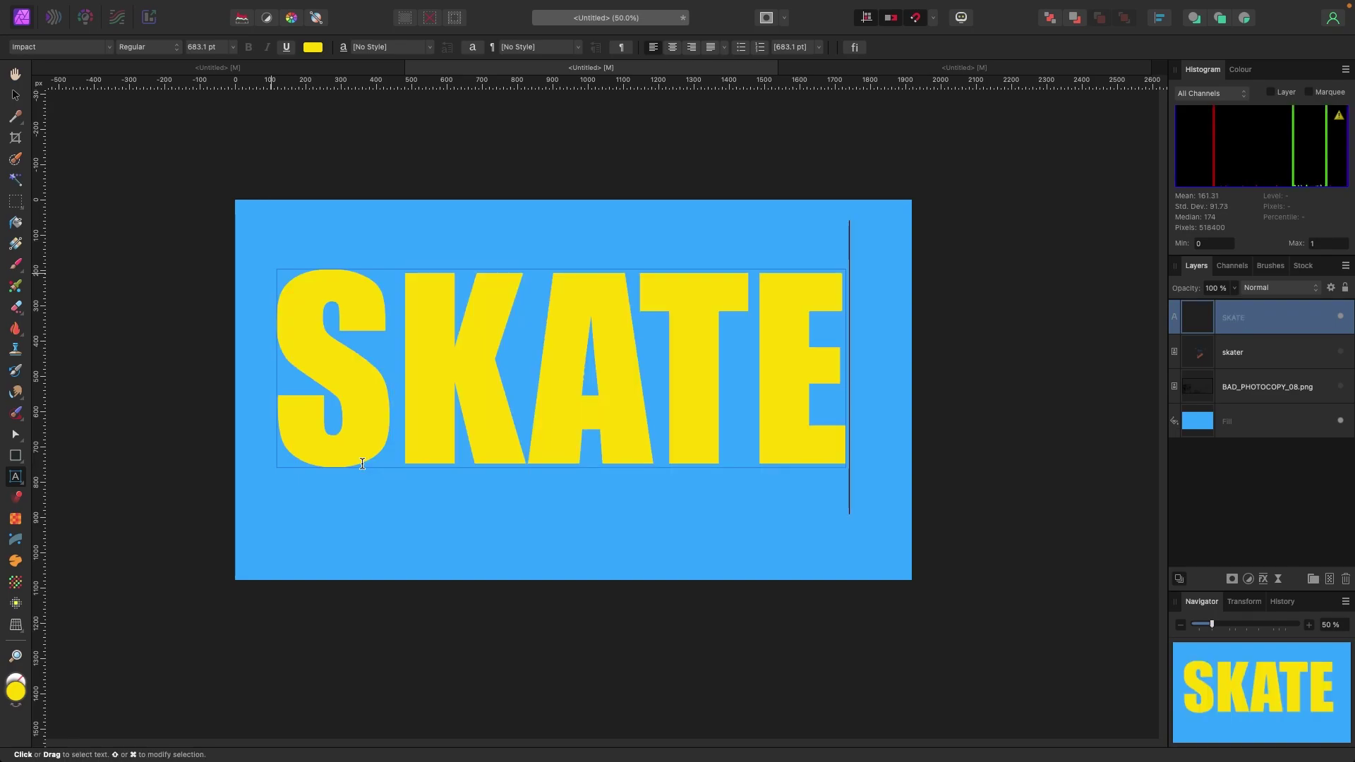
pyautogui.press('Escape')
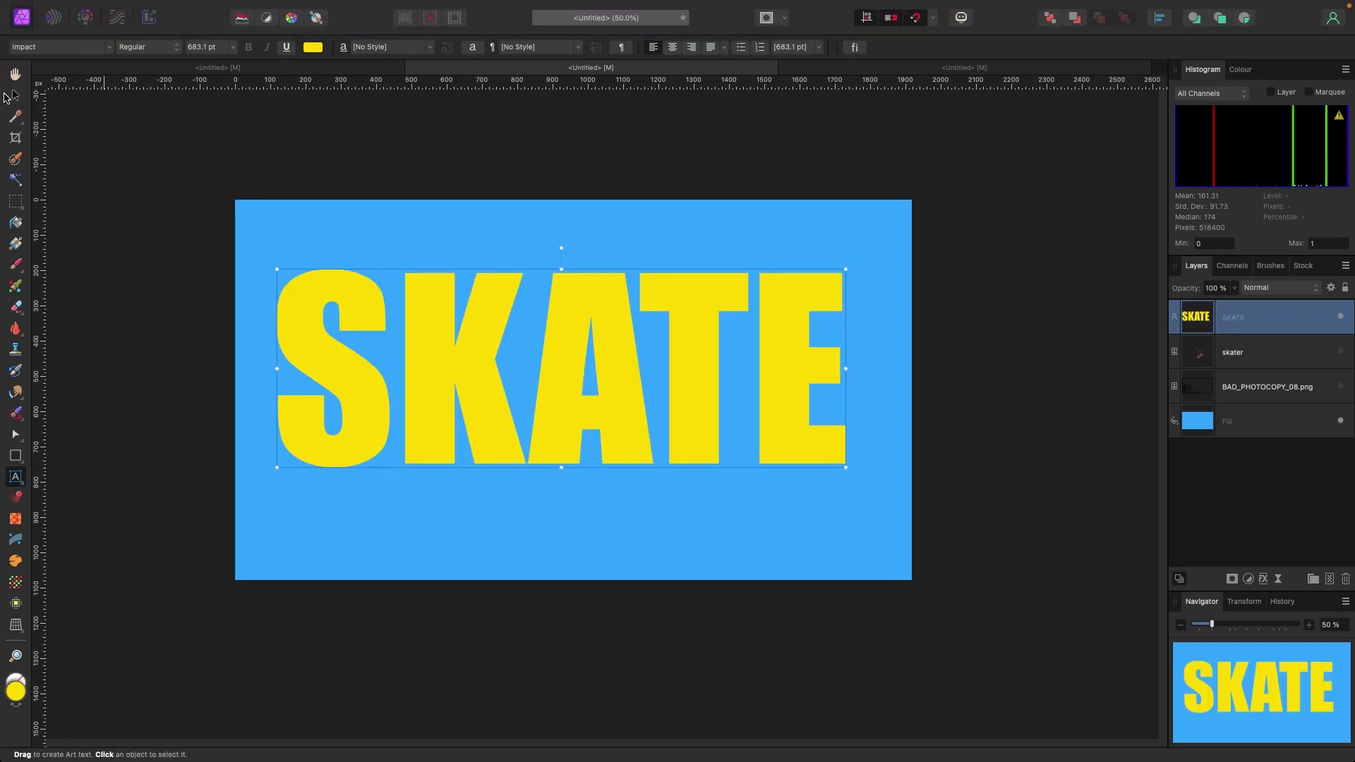
# Enlarge the SKATE text to nearly the canvas width and centre it on the blue background
pyautogui.click(15, 96)
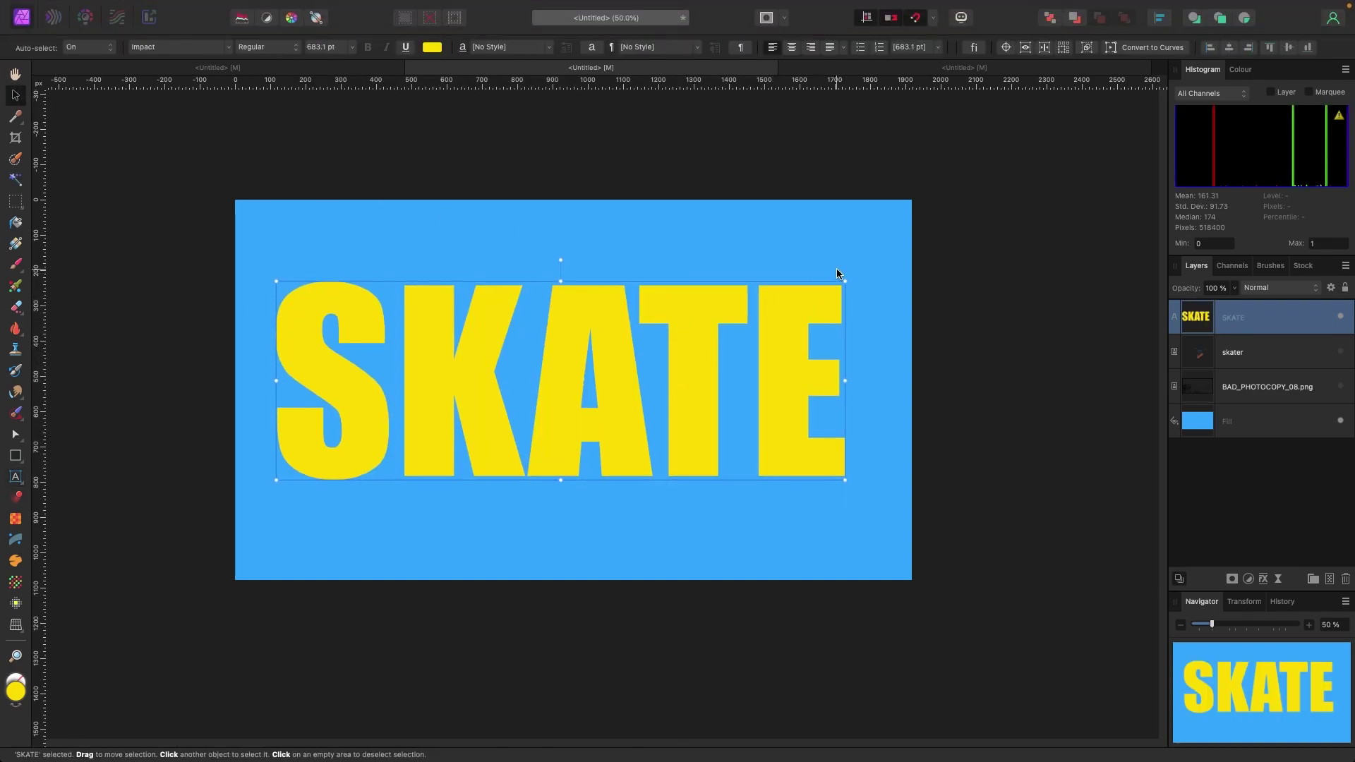
pyautogui.moveTo(845, 269); pyautogui.dragTo(893, 265)
pyautogui.moveTo(760, 367)
pyautogui.mouseDown()
pyautogui.moveTo(747, 381)
pyautogui.moveTo(769, 379)
pyautogui.mouseUp()
pyautogui.click(925, 351)
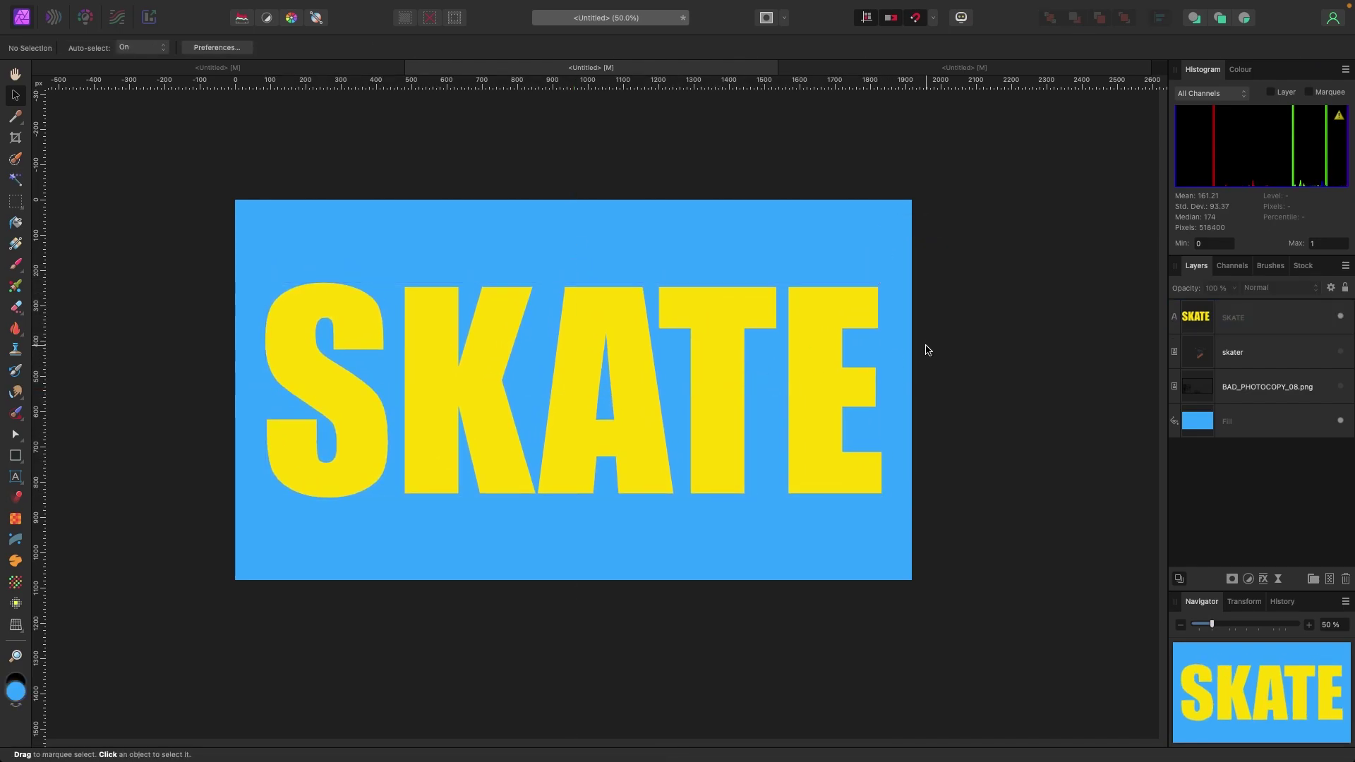
# Show the skater layer again and place it above the SKATE text layer
pyautogui.hscroll(1, 926, 351)
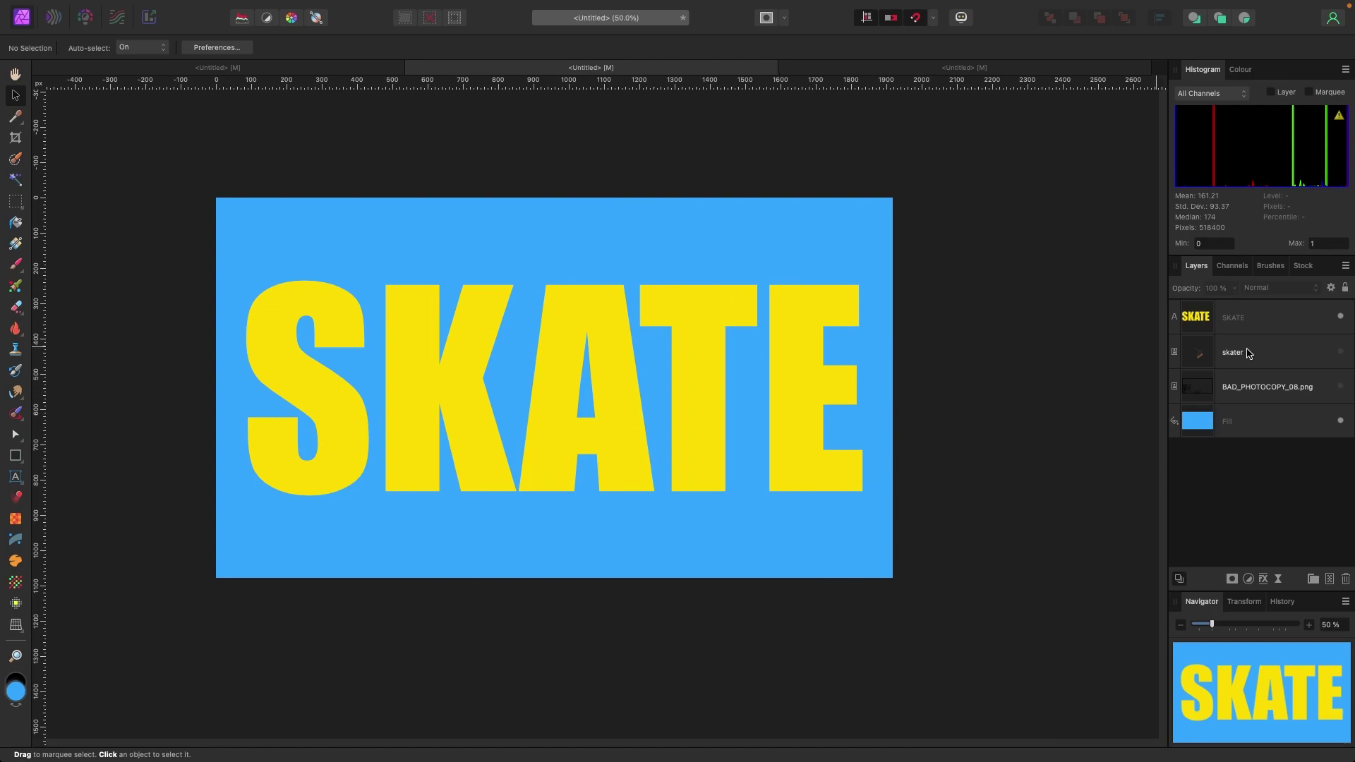
pyautogui.click(1340, 352)
pyautogui.moveTo(1264, 355); pyautogui.dragTo(1252, 312)
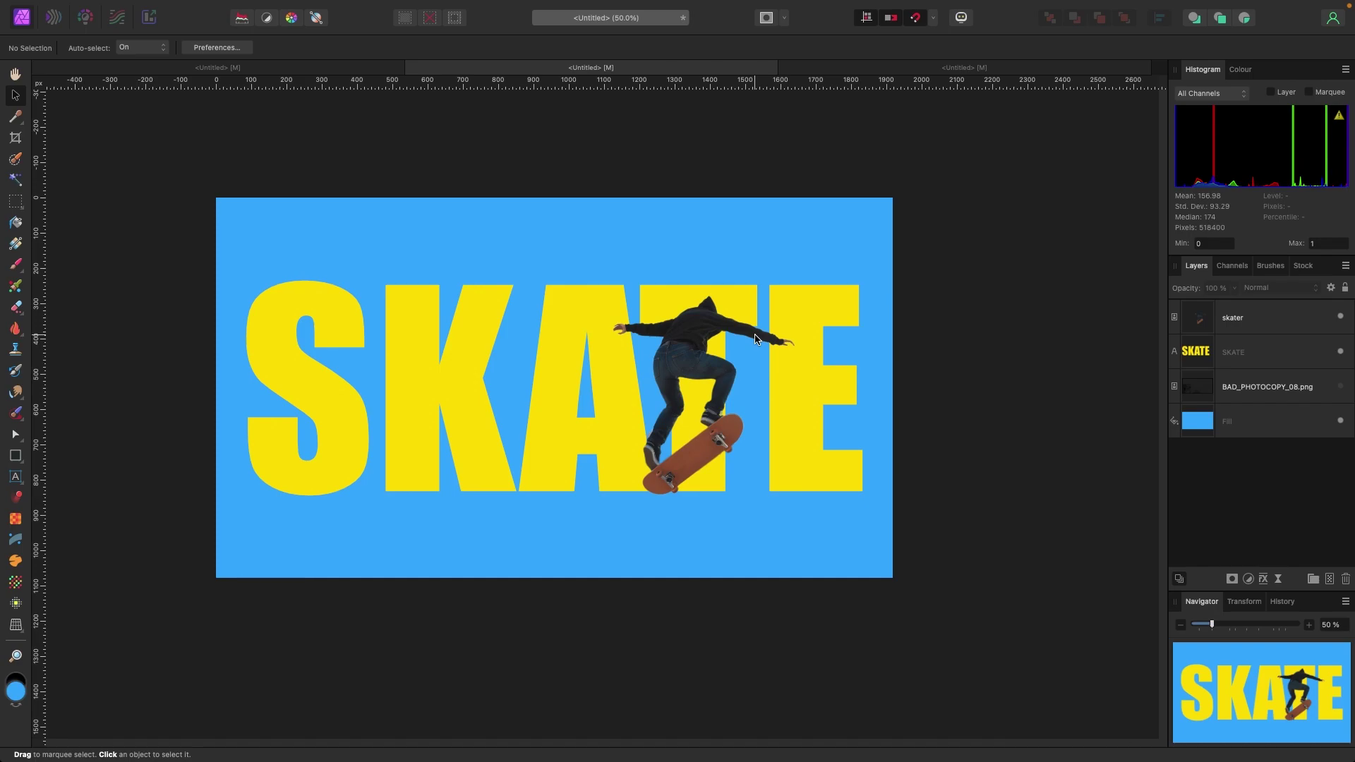
# Enlarge the skater image to about 1812 × 1312 px, placing the figure over the A and T of the text
pyautogui.click(789, 321)
pyautogui.moveTo(914, 189); pyautogui.dragTo(862, 240)
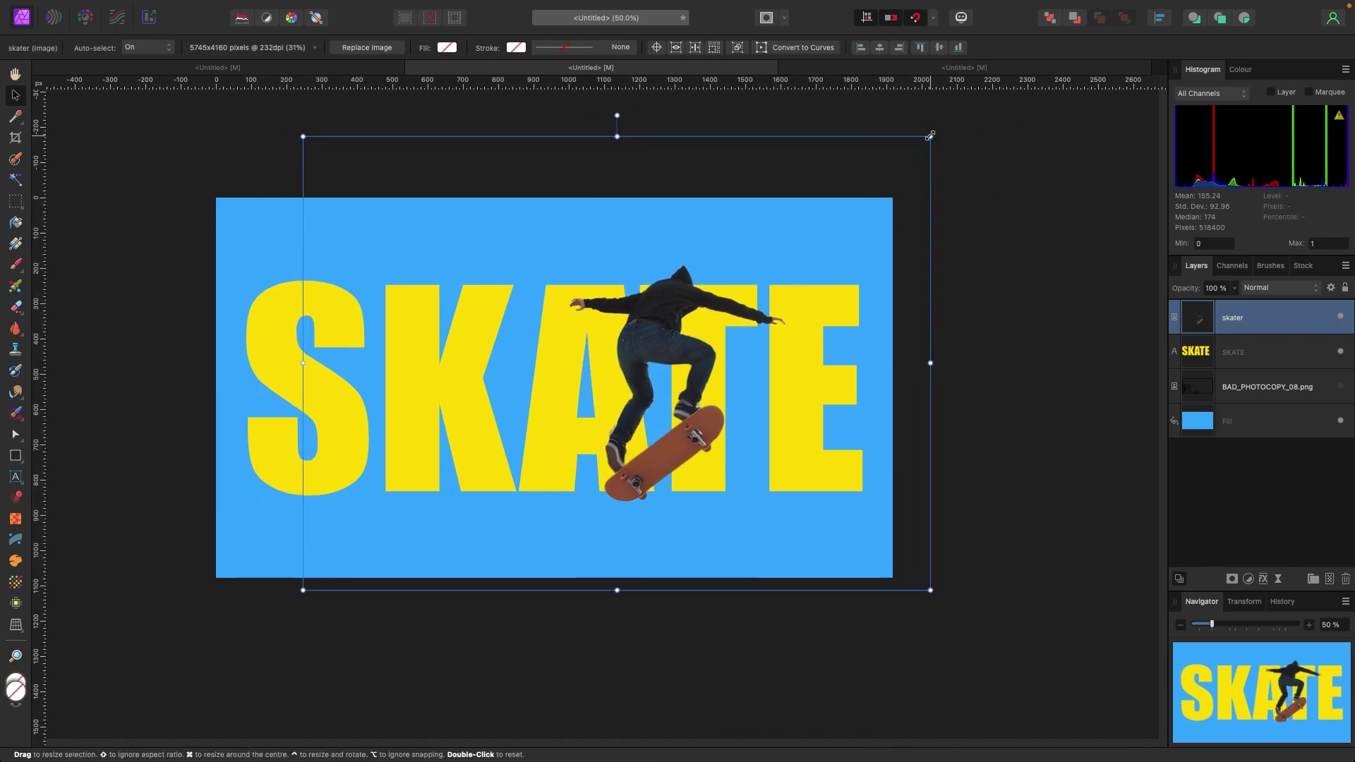
pyautogui.moveTo(930, 136); pyautogui.dragTo(975, 103)
pyautogui.moveTo(912, 168); pyautogui.dragTo(906, 173)
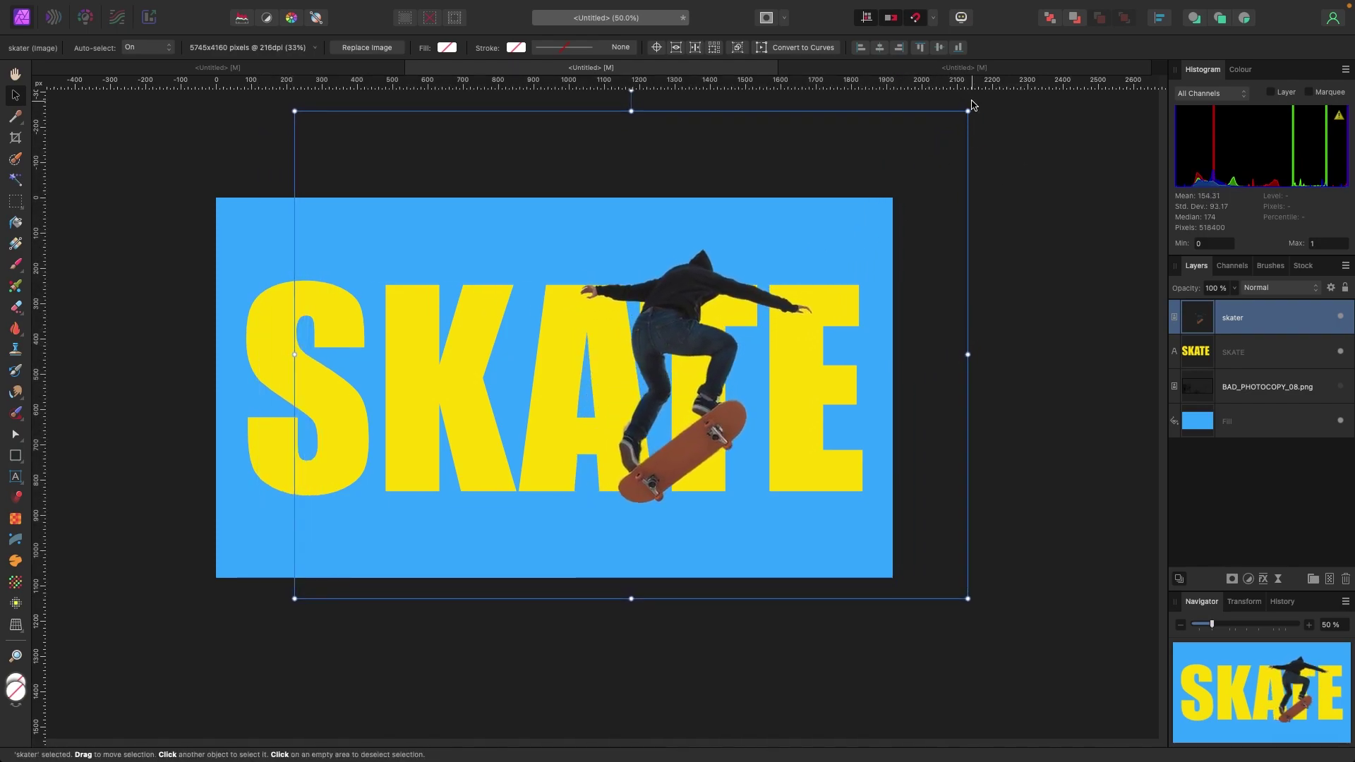
pyautogui.moveTo(964, 108); pyautogui.dragTo(926, 128)
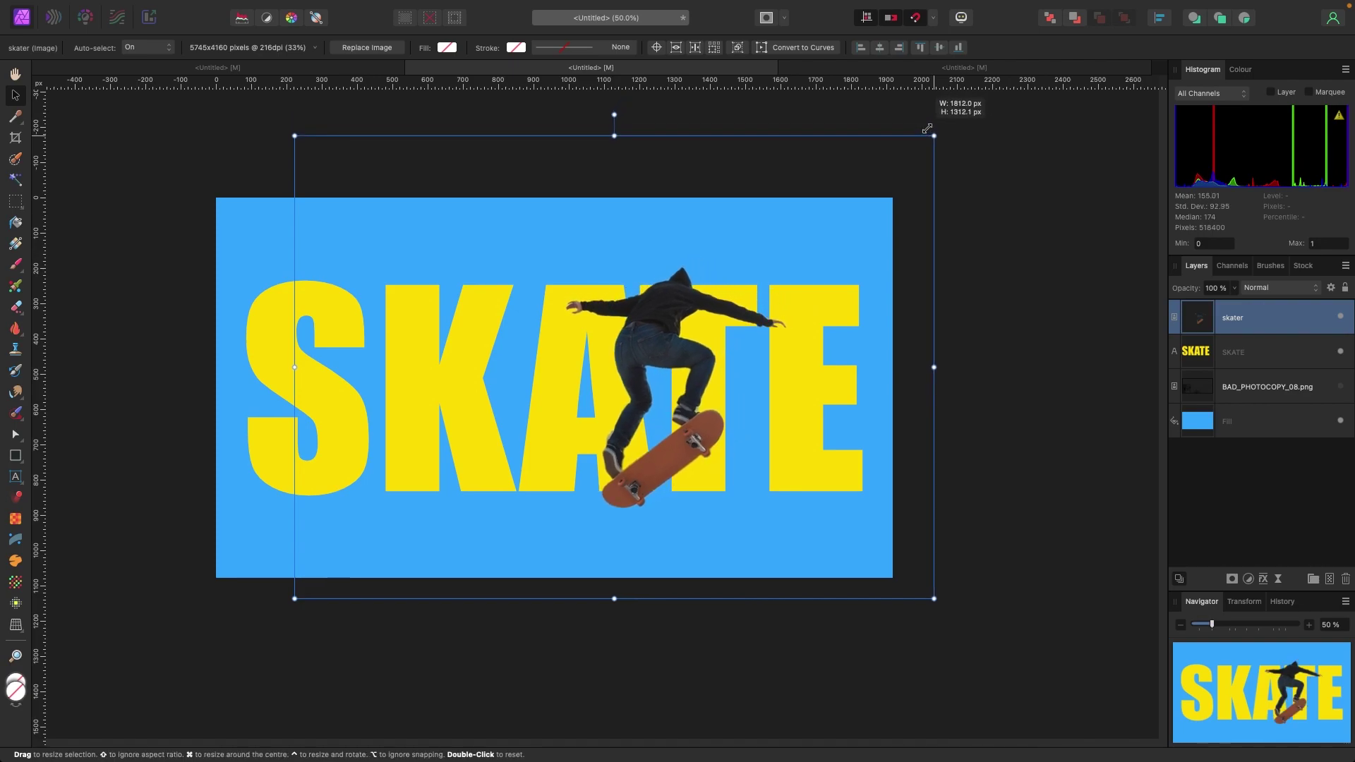
pyautogui.moveTo(927, 128); pyautogui.dragTo(926, 129)
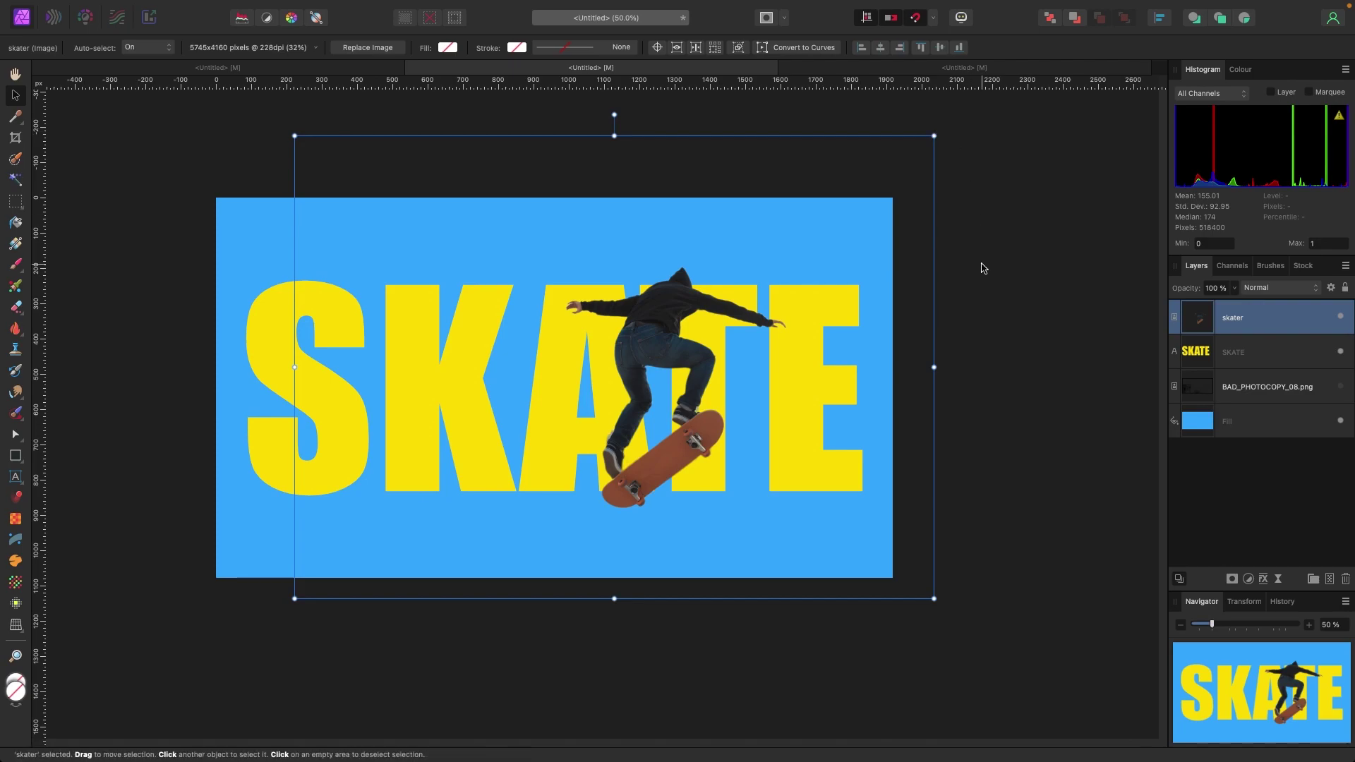
pyautogui.click(992, 300)
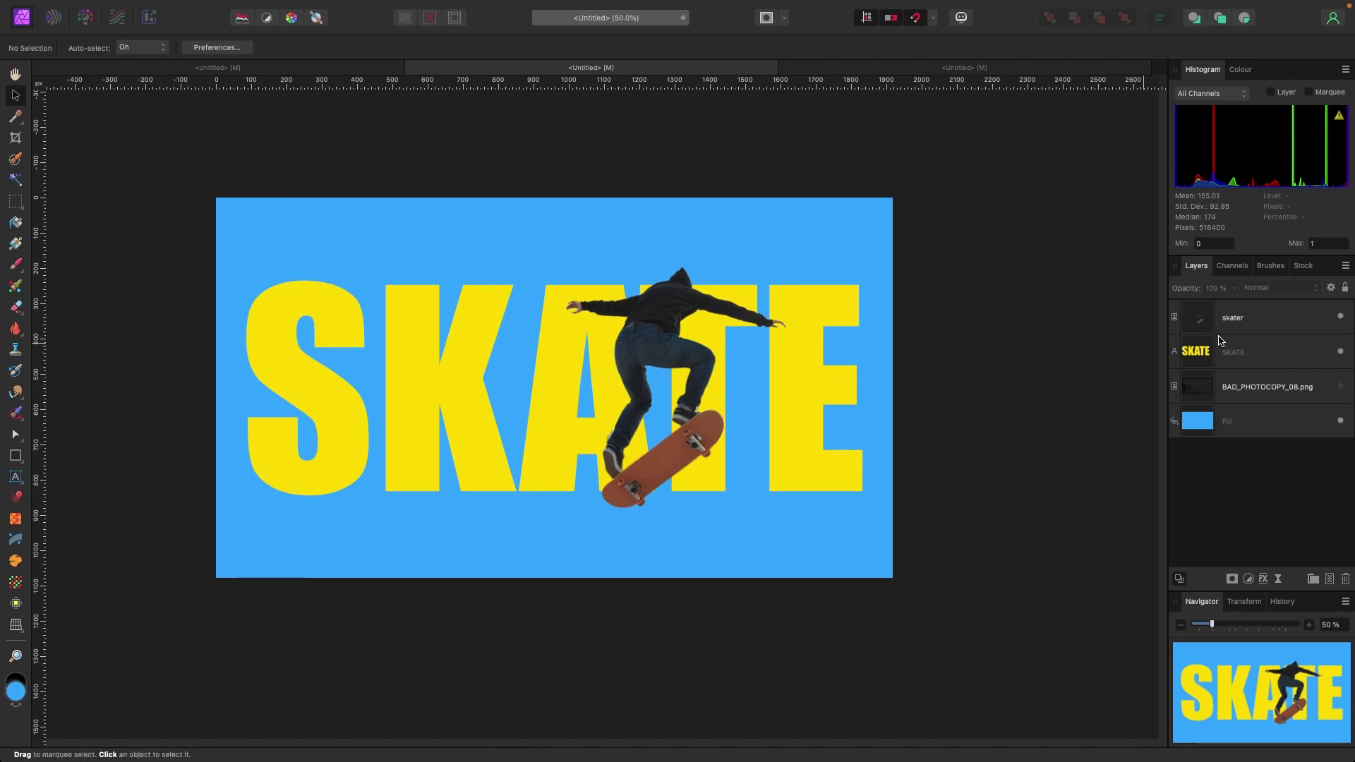
# Clip the skater layer inside the SKATE text layer and expand the text layer to show its nested layer
pyautogui.click(1239, 324)
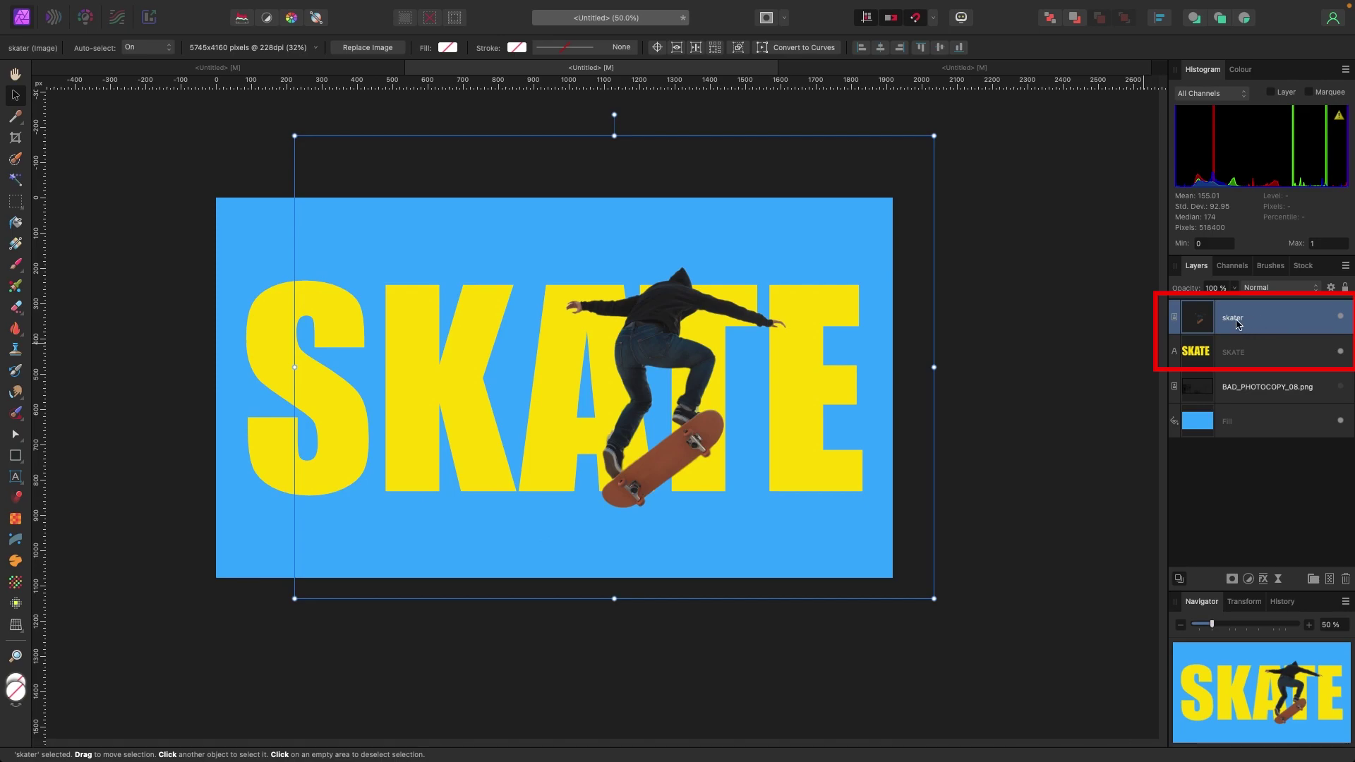
pyautogui.moveTo(1253, 322); pyautogui.dragTo(1259, 358)
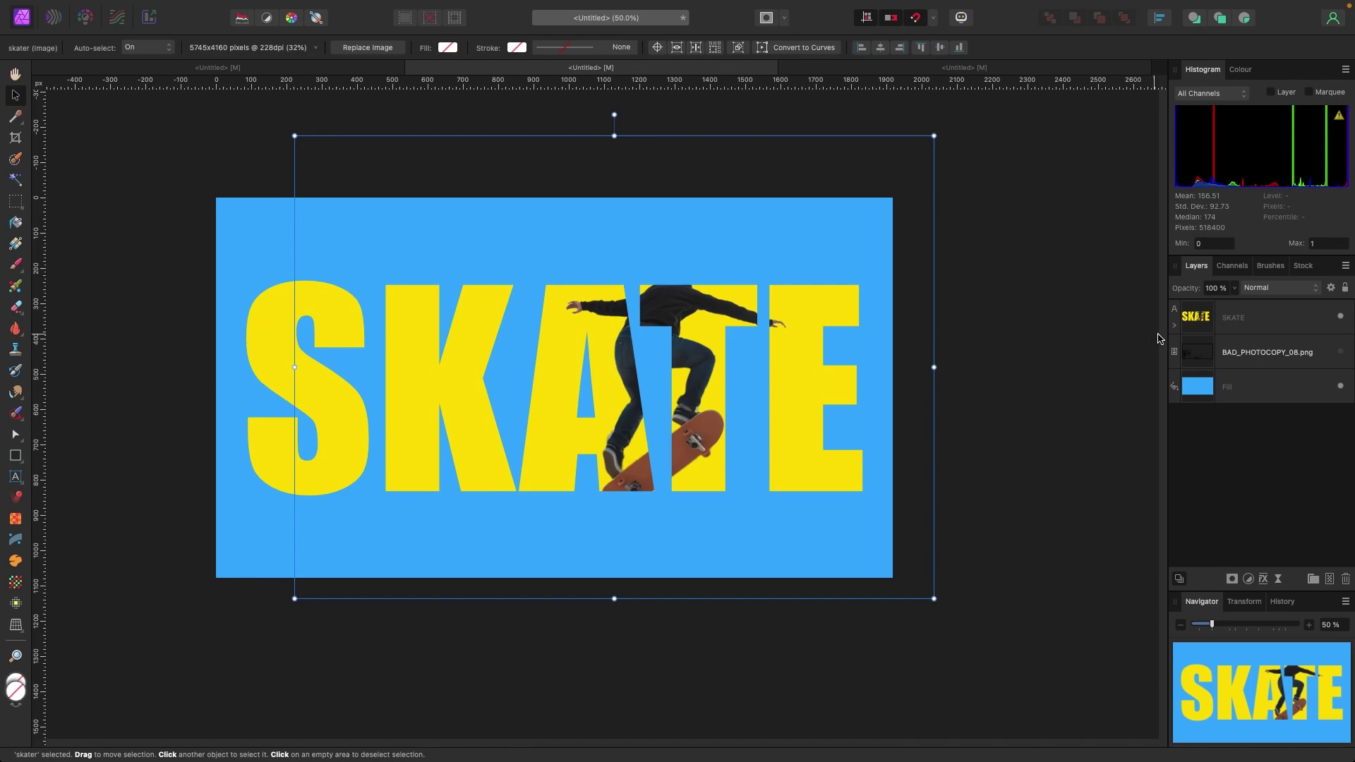
pyautogui.click(1175, 325)
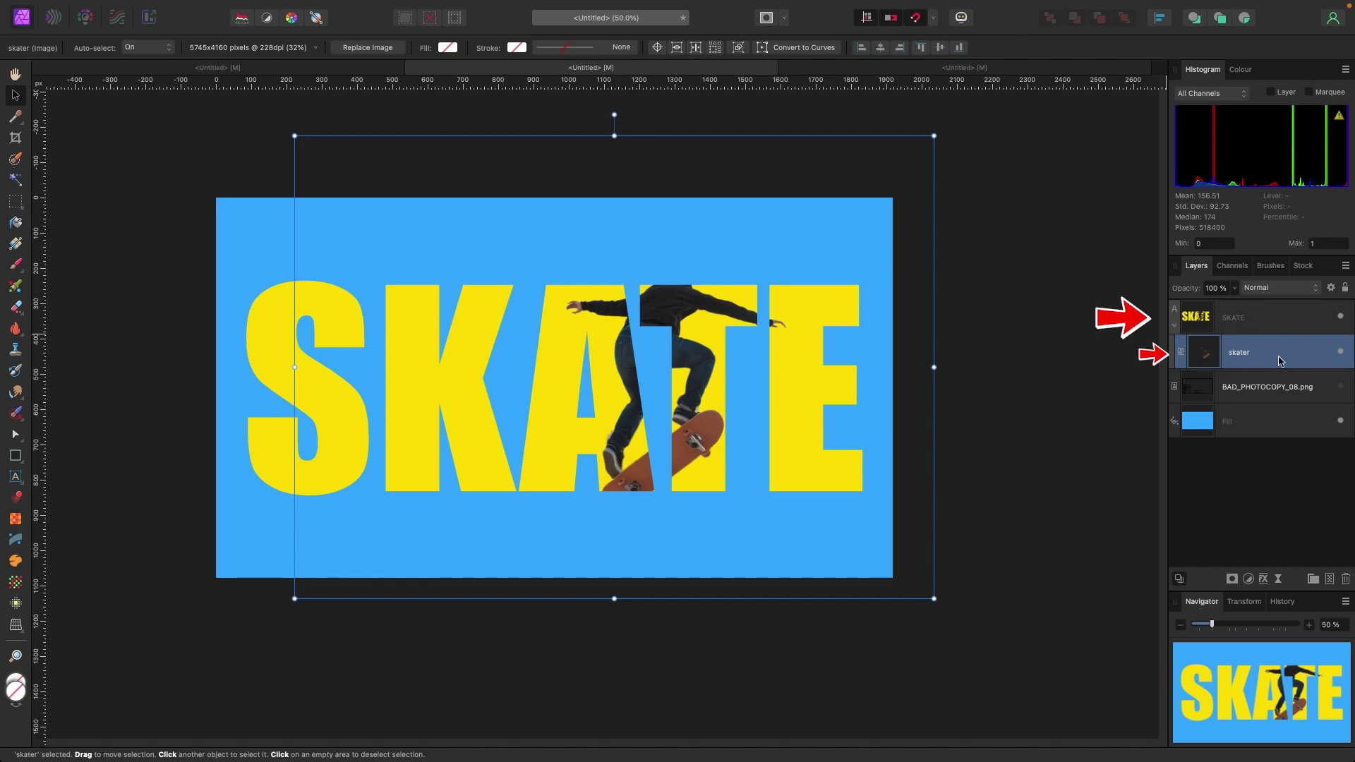
# Toggle the clipped skater layer's visibility off and on to compare the text with and without it
pyautogui.click(1341, 356)
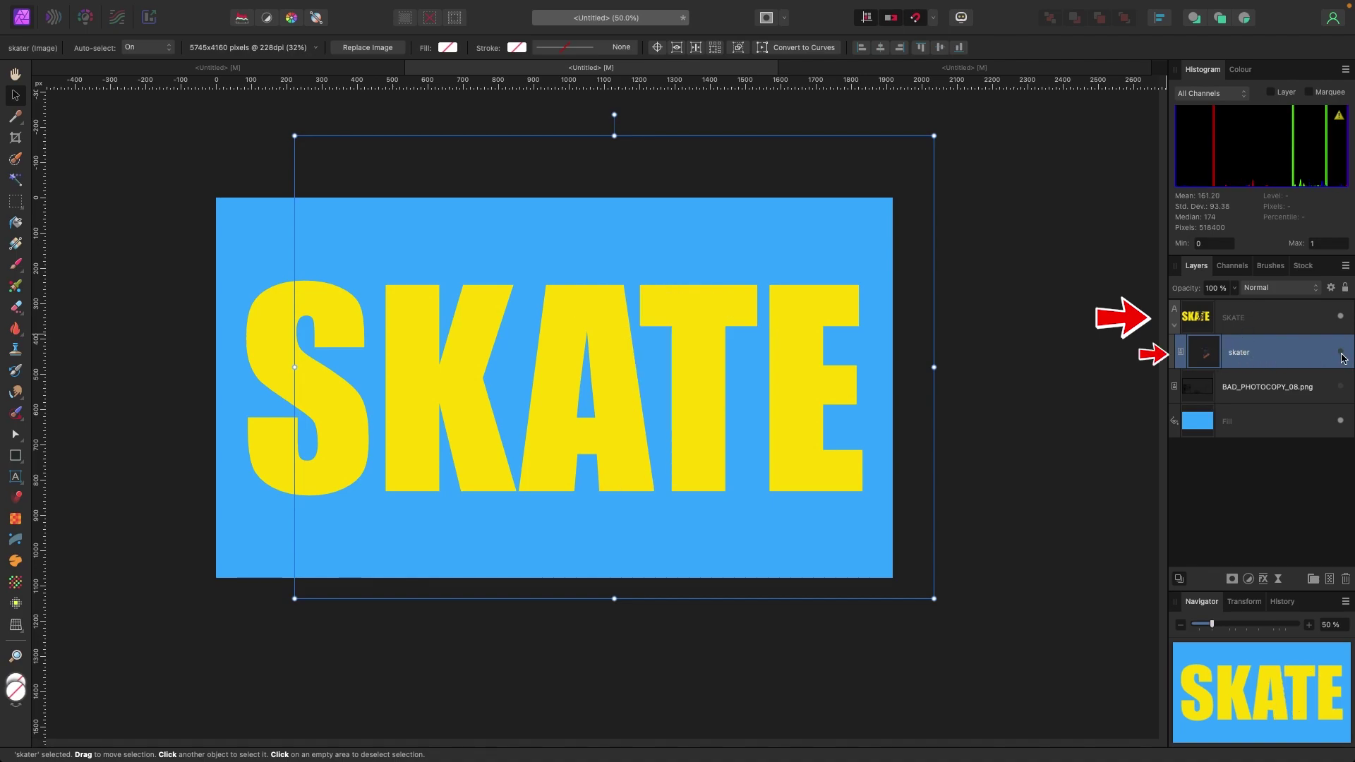
pyautogui.click(1341, 356)
pyautogui.click(1341, 356)
pyautogui.click(1341, 356)
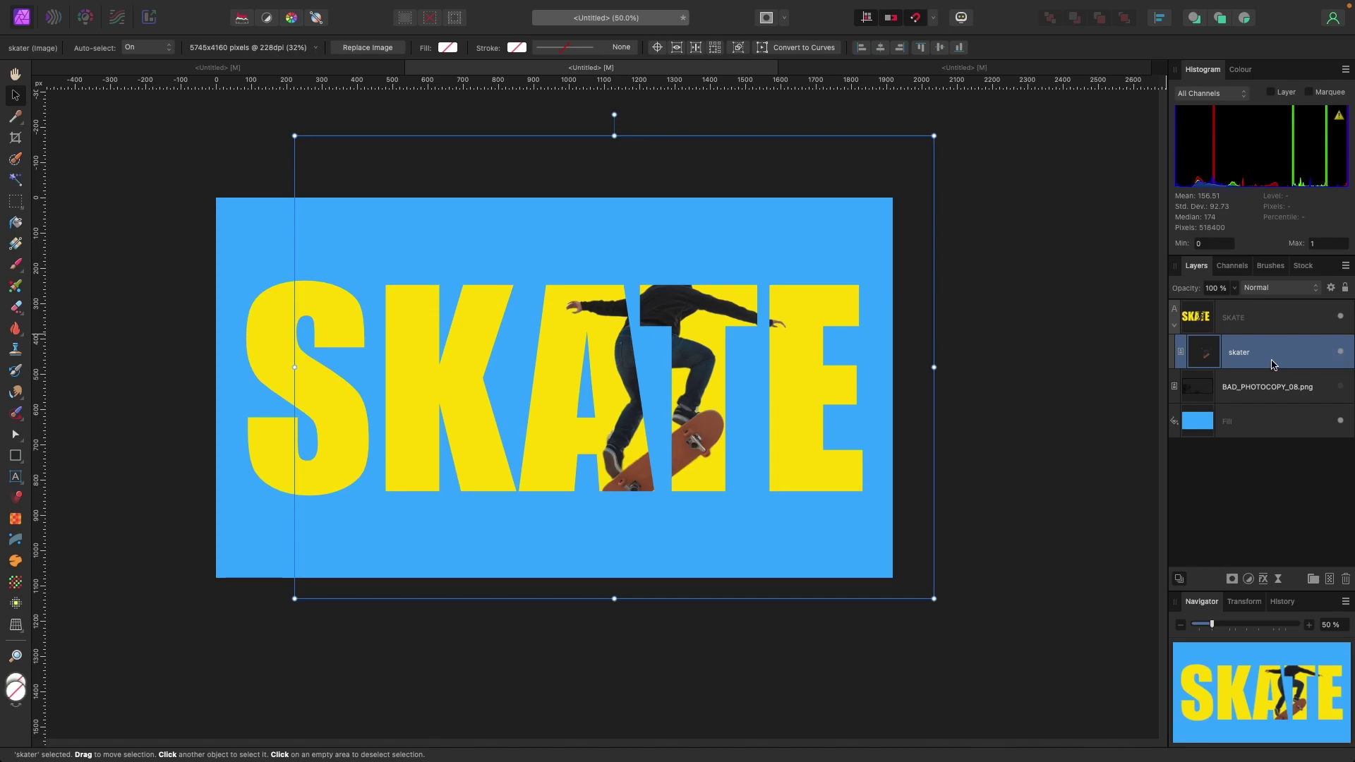
pyautogui.click(1090, 360)
# Duplicate the skater layer nested inside the SKATE text layer
pyautogui.click(1254, 361)
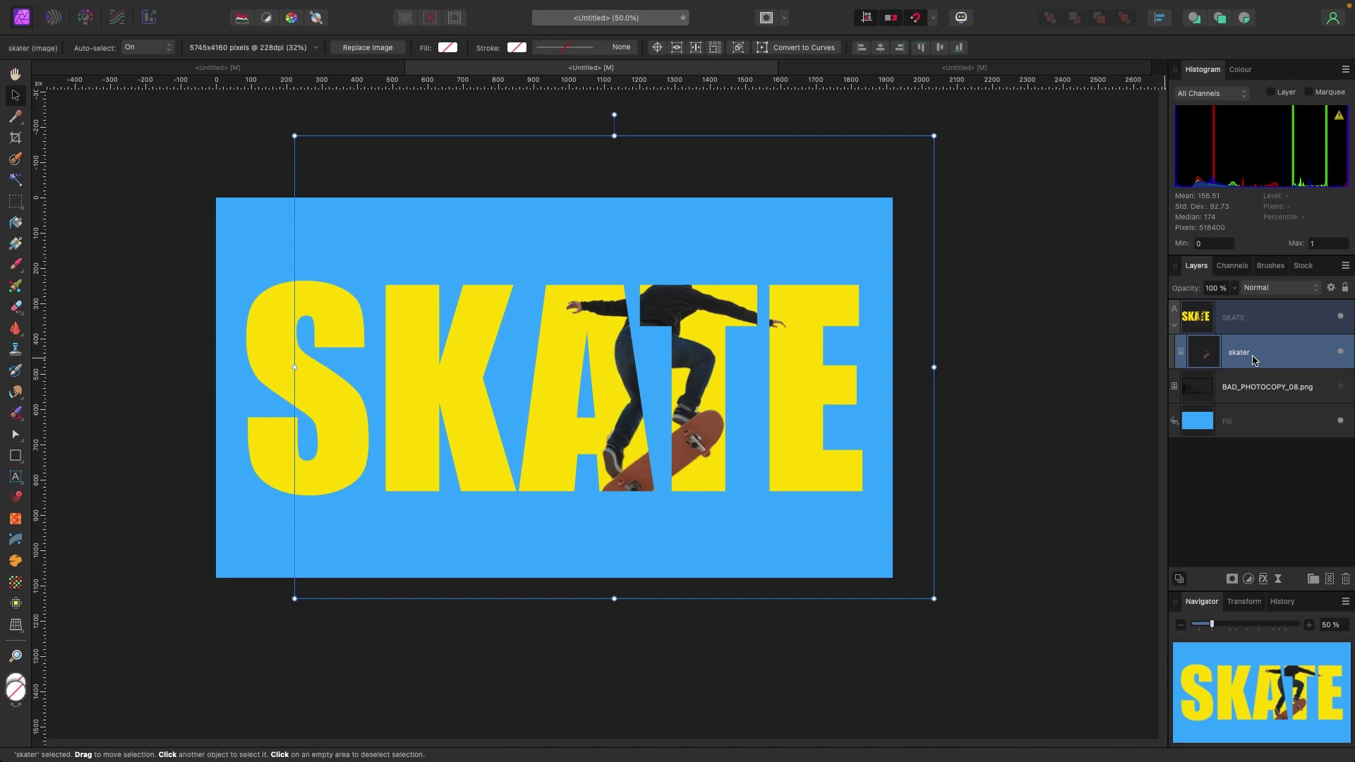
pyautogui.press('super+j')
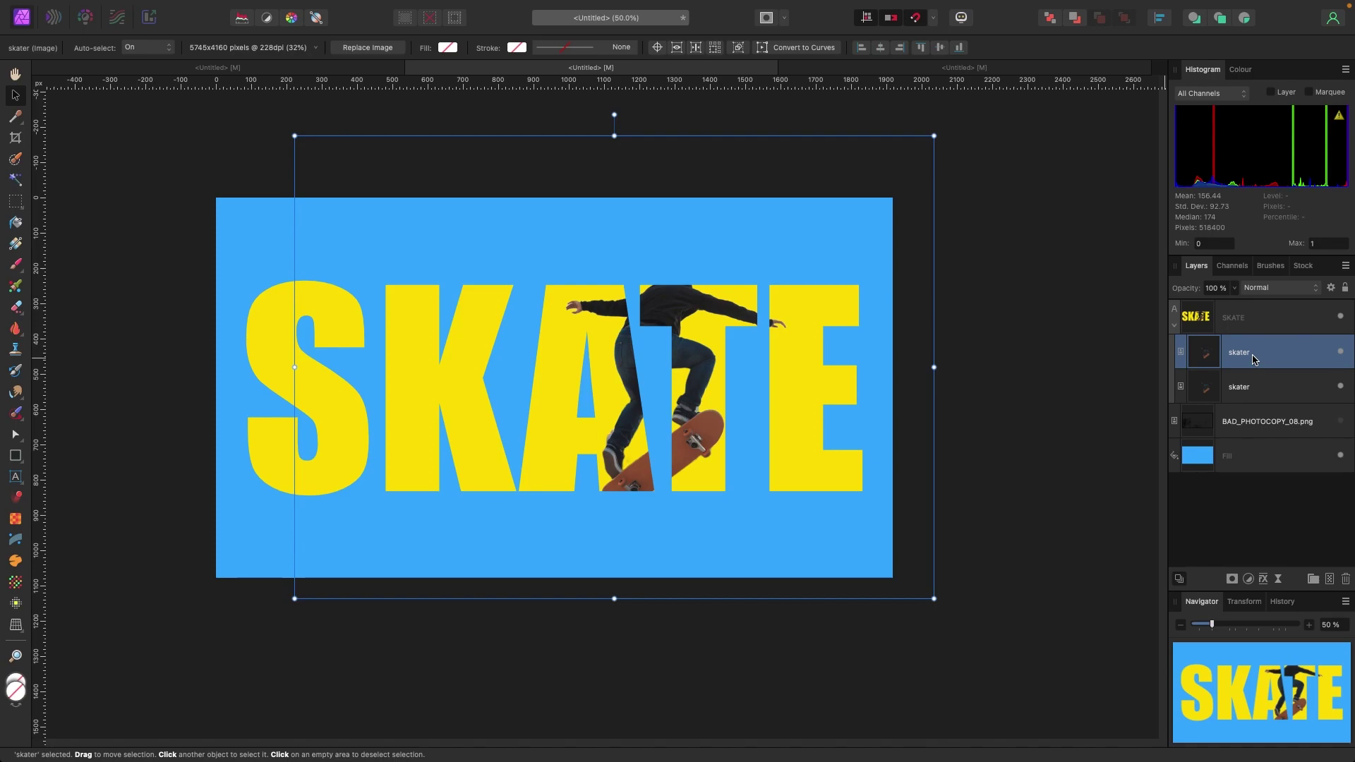
pyautogui.click(1248, 387)
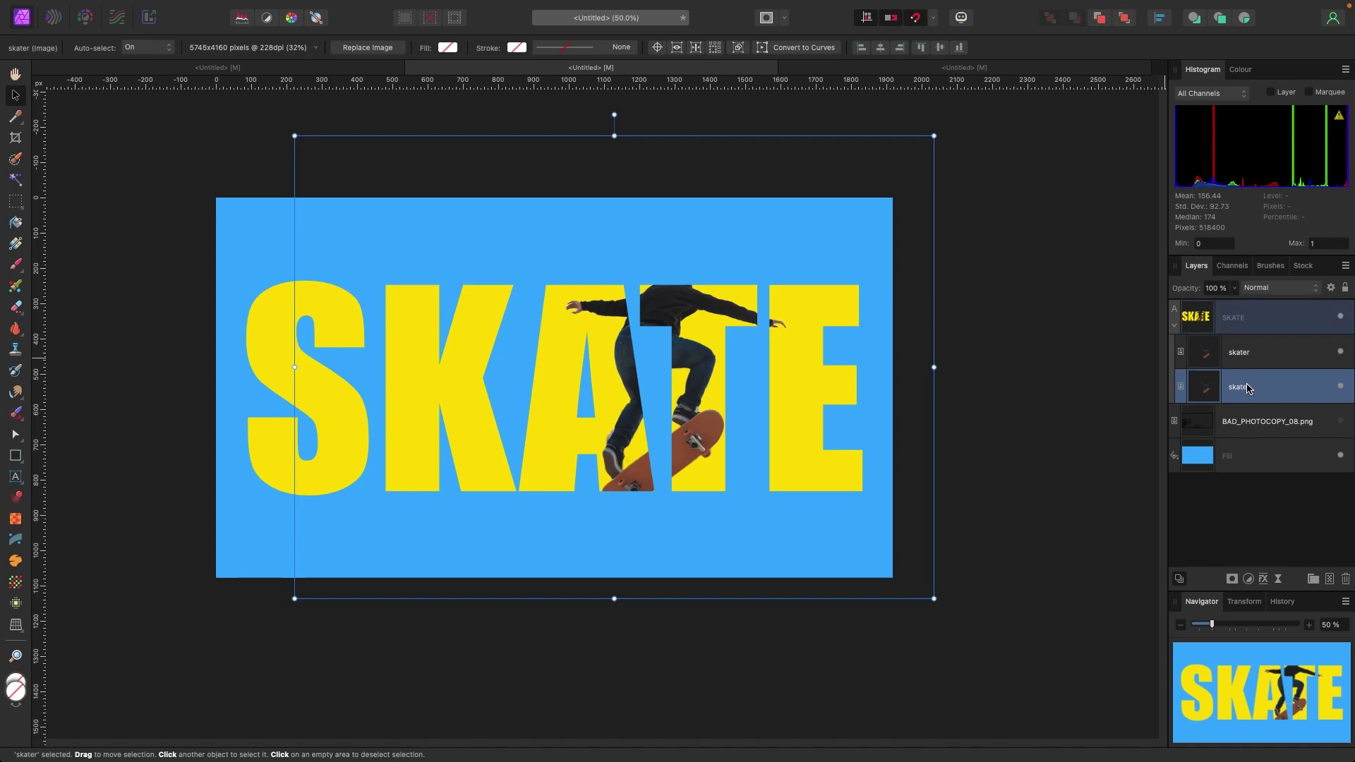
pyautogui.moveTo(333, 6)
pyautogui.click(160, 7)
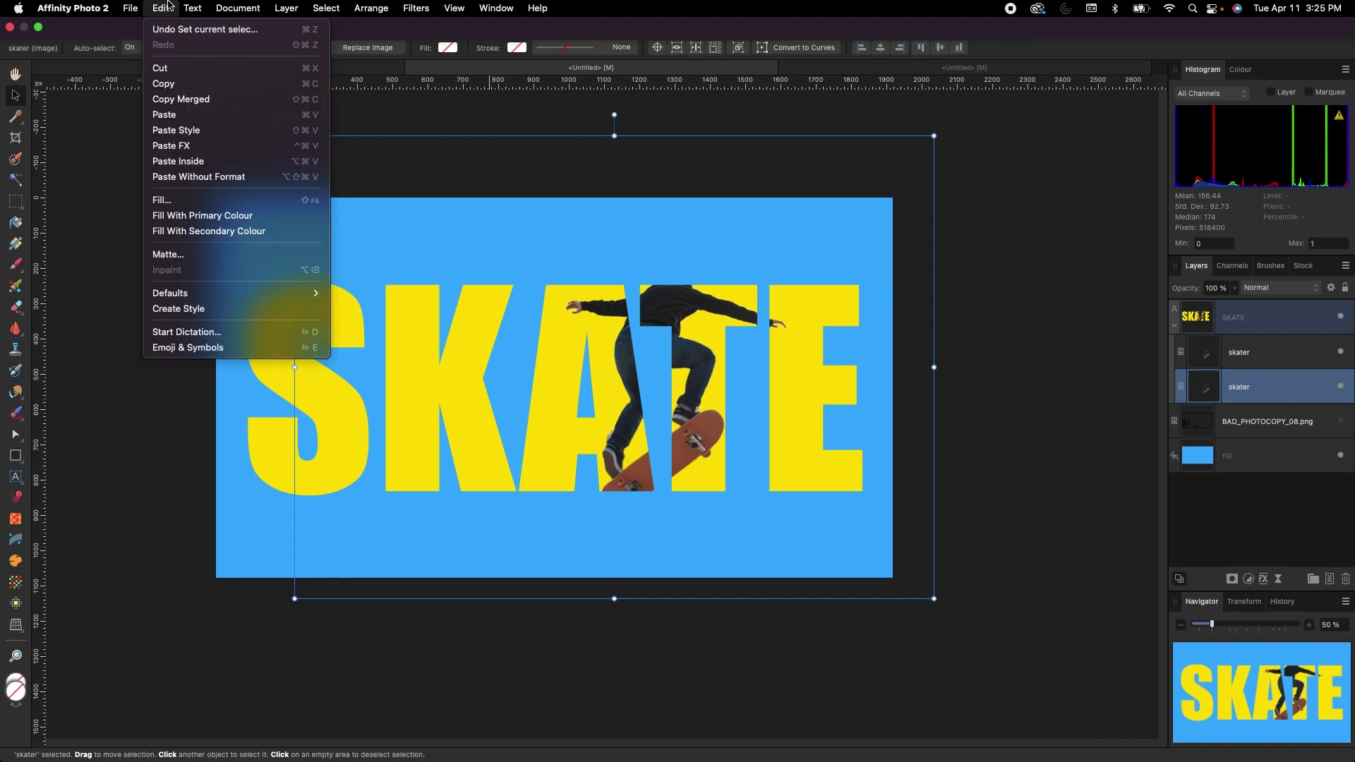
pyautogui.click(991, 280)
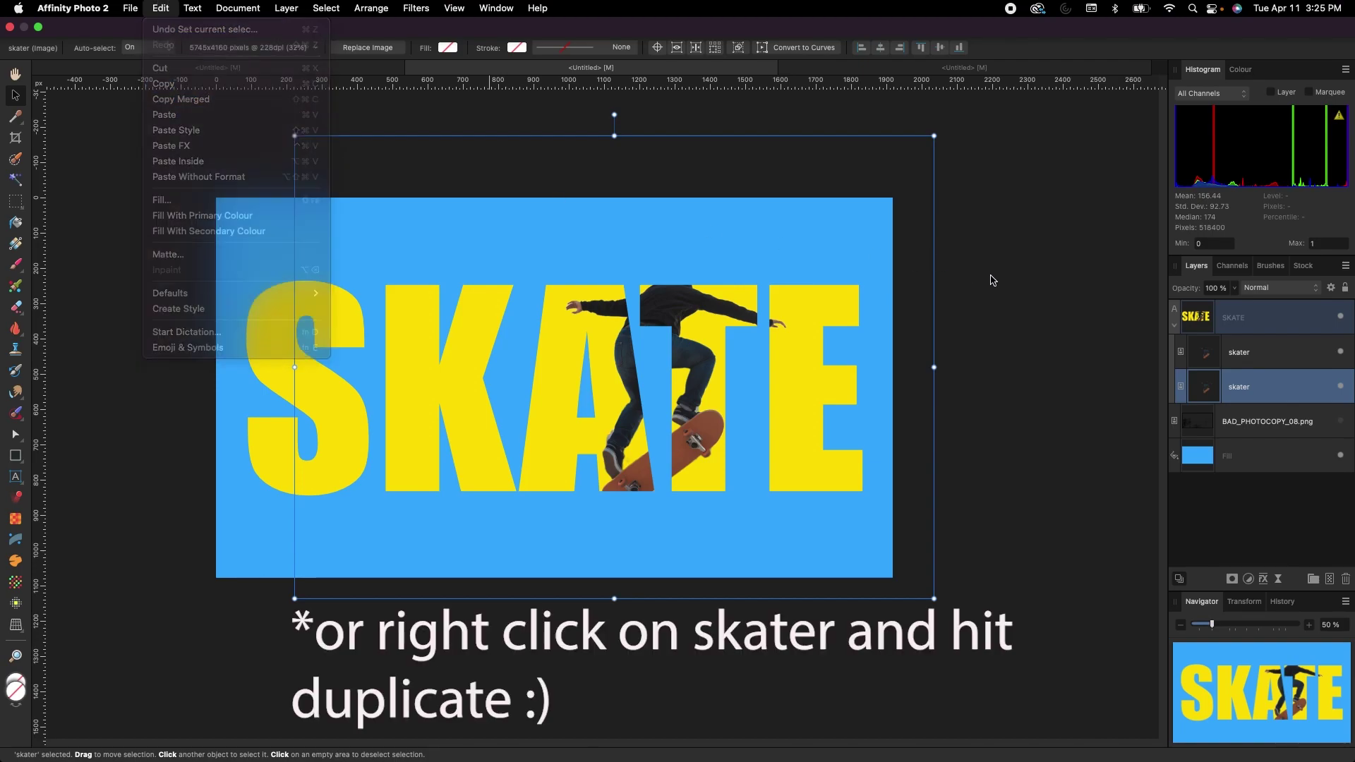
# Move the upper skater copy out of the SKATE text layer to the top of the stack and add a mask to it
pyautogui.click(1247, 361)
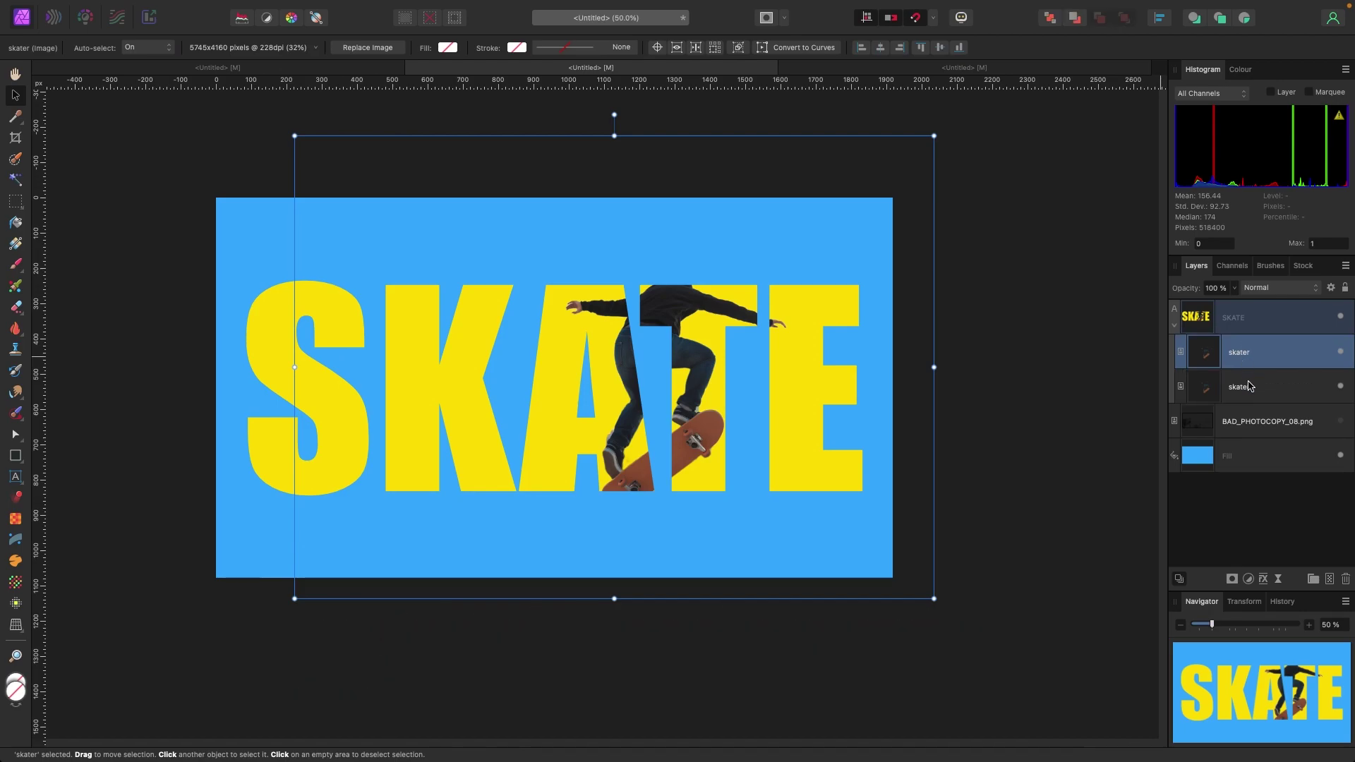
pyautogui.click(1248, 386)
pyautogui.click(1249, 362)
pyautogui.click(1252, 386)
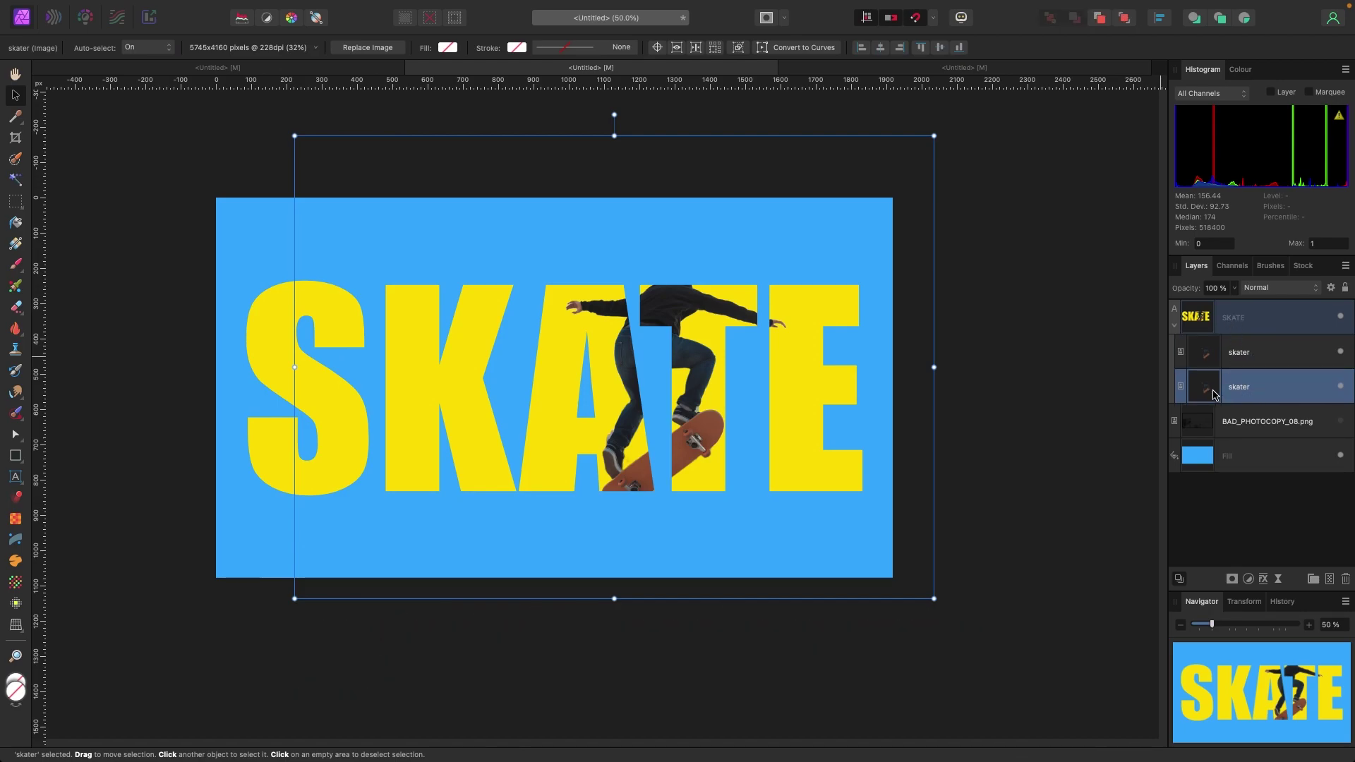
pyautogui.moveTo(1256, 361); pyautogui.dragTo(1243, 311)
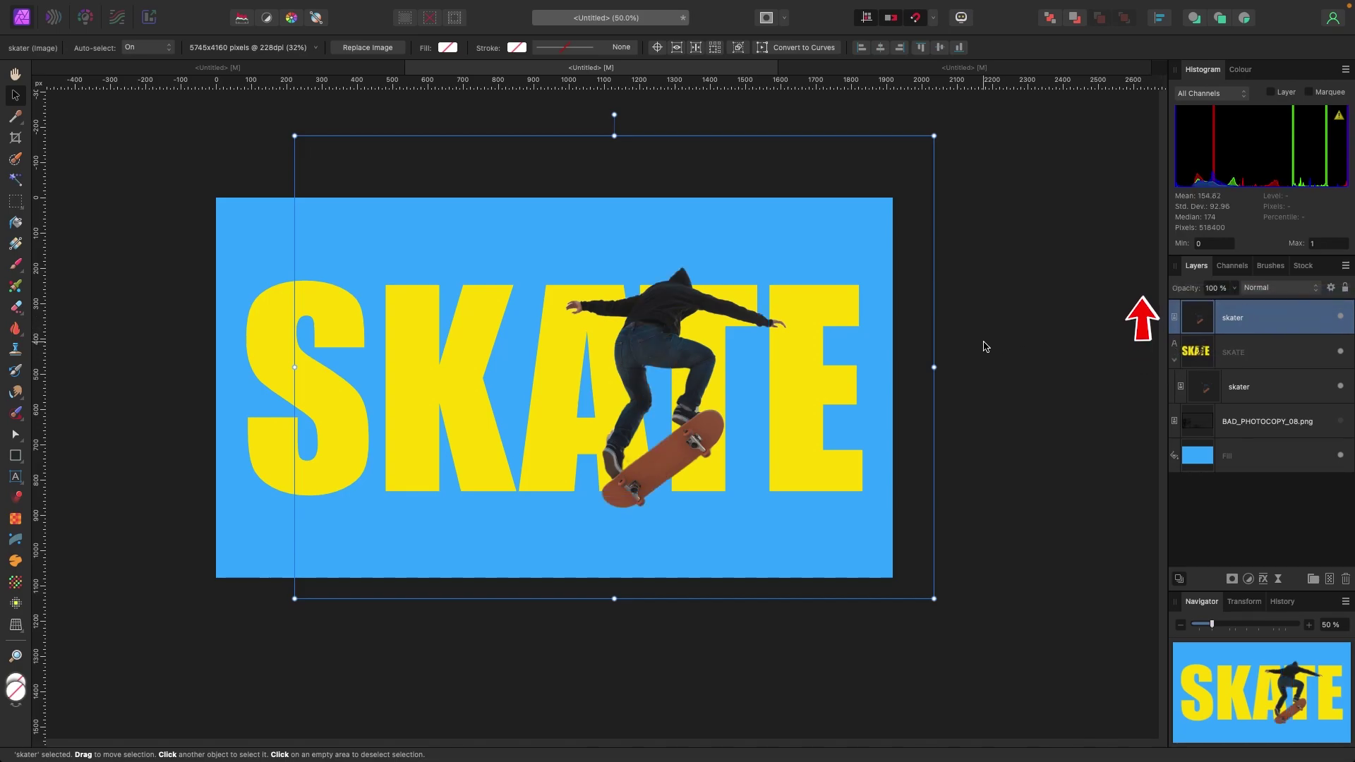
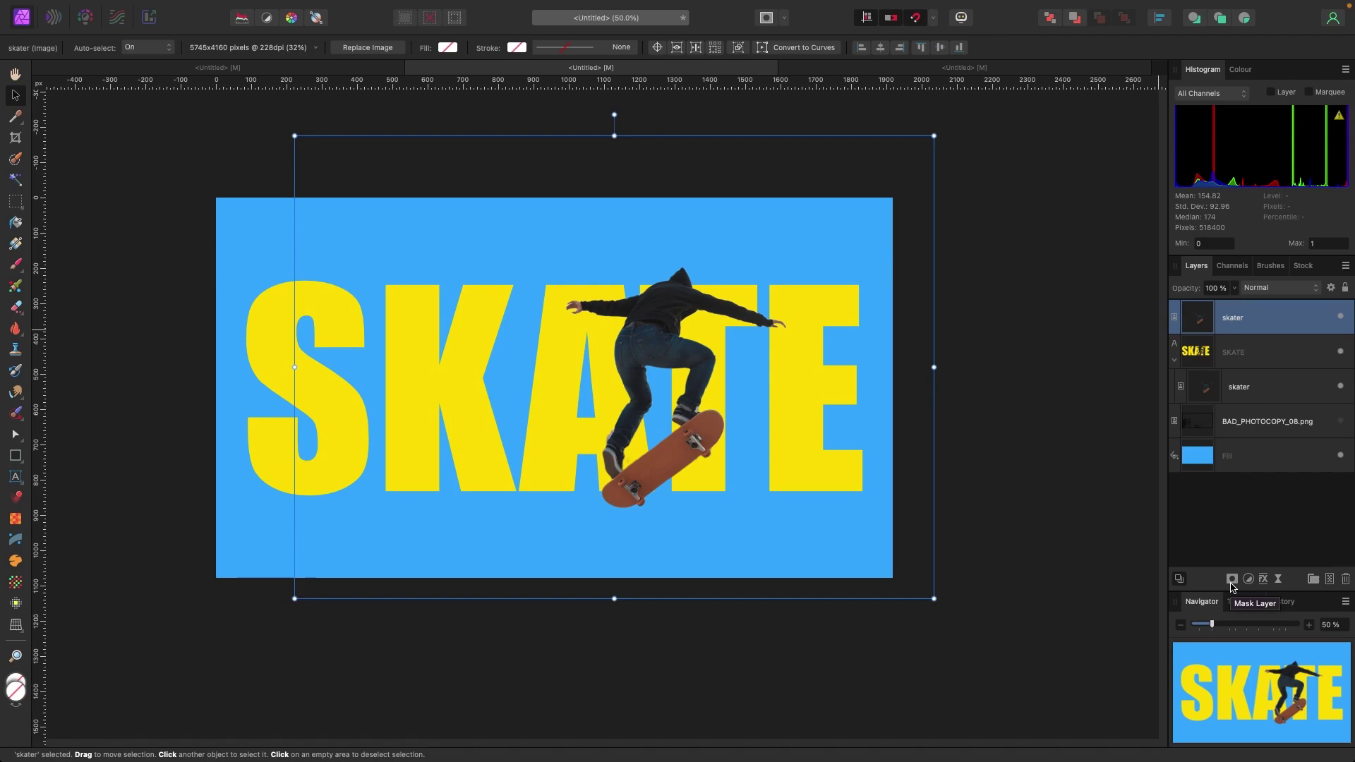
pyautogui.click(1232, 580)
pyautogui.click(1244, 593)
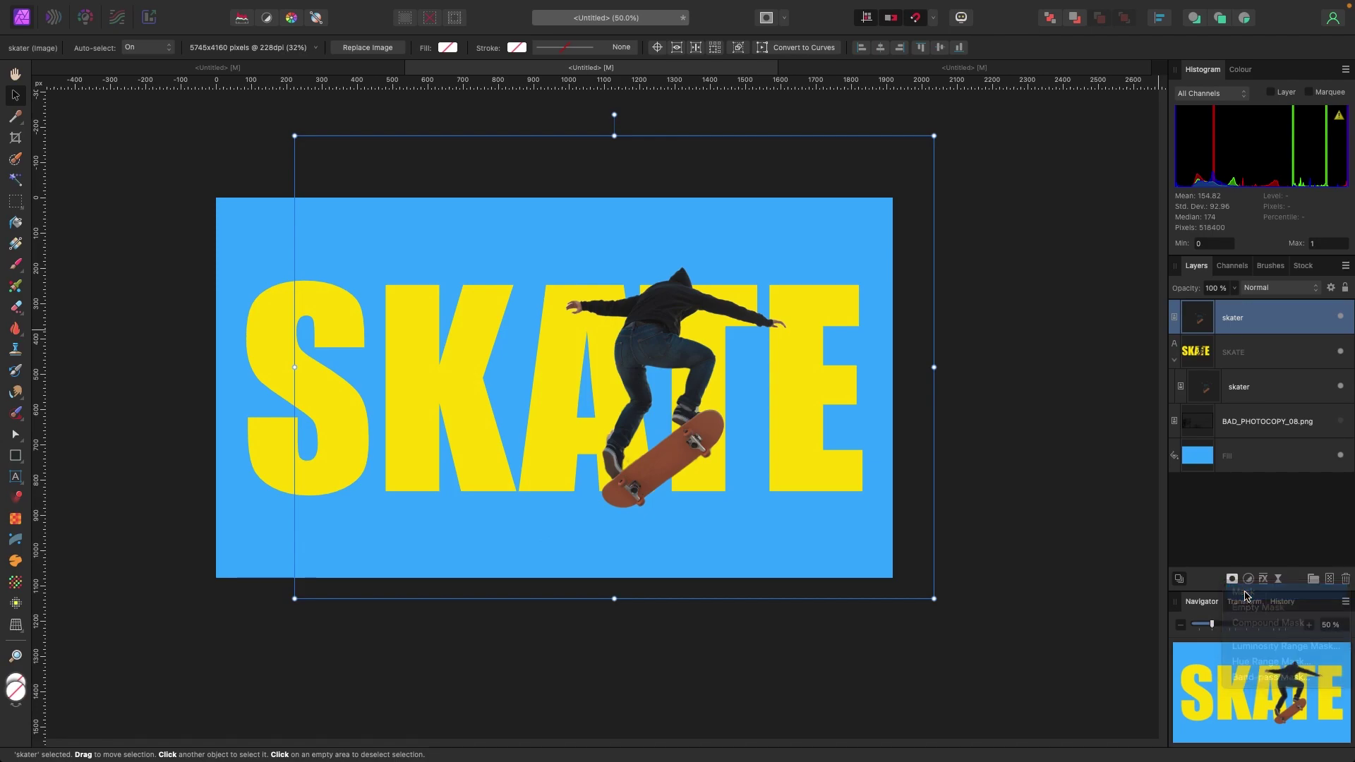
# Select the mask on the top skater layer and activate the Paint Brush Tool with black as its colour
pyautogui.click(1175, 329)
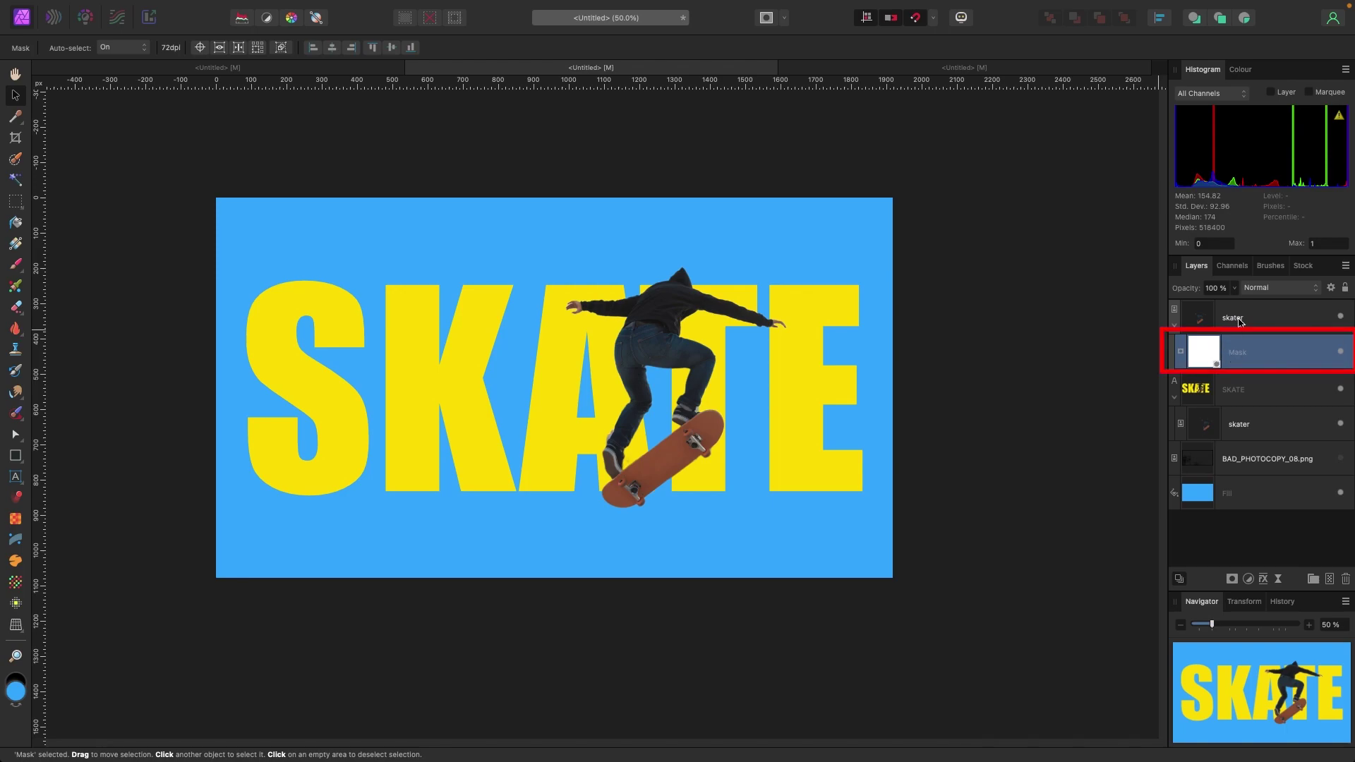
pyautogui.click(1206, 360)
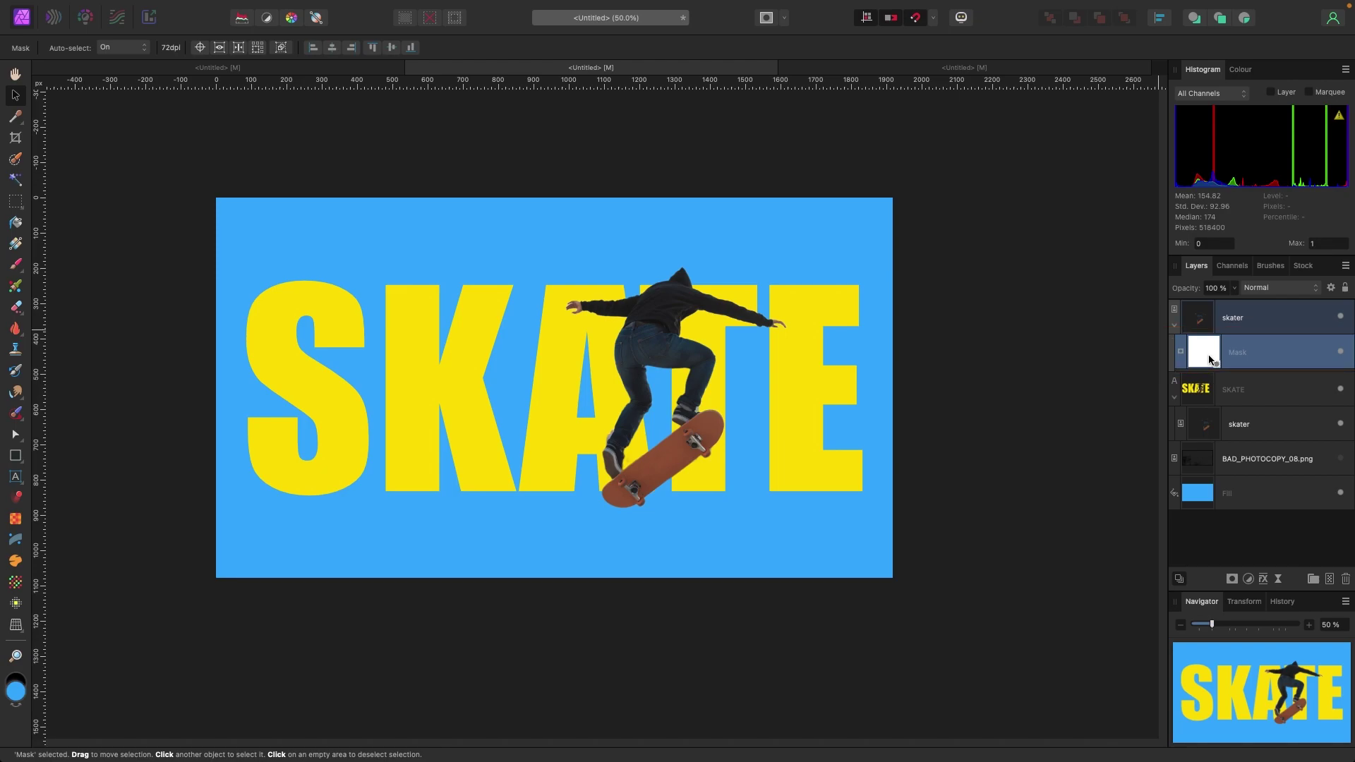
pyautogui.press('b')
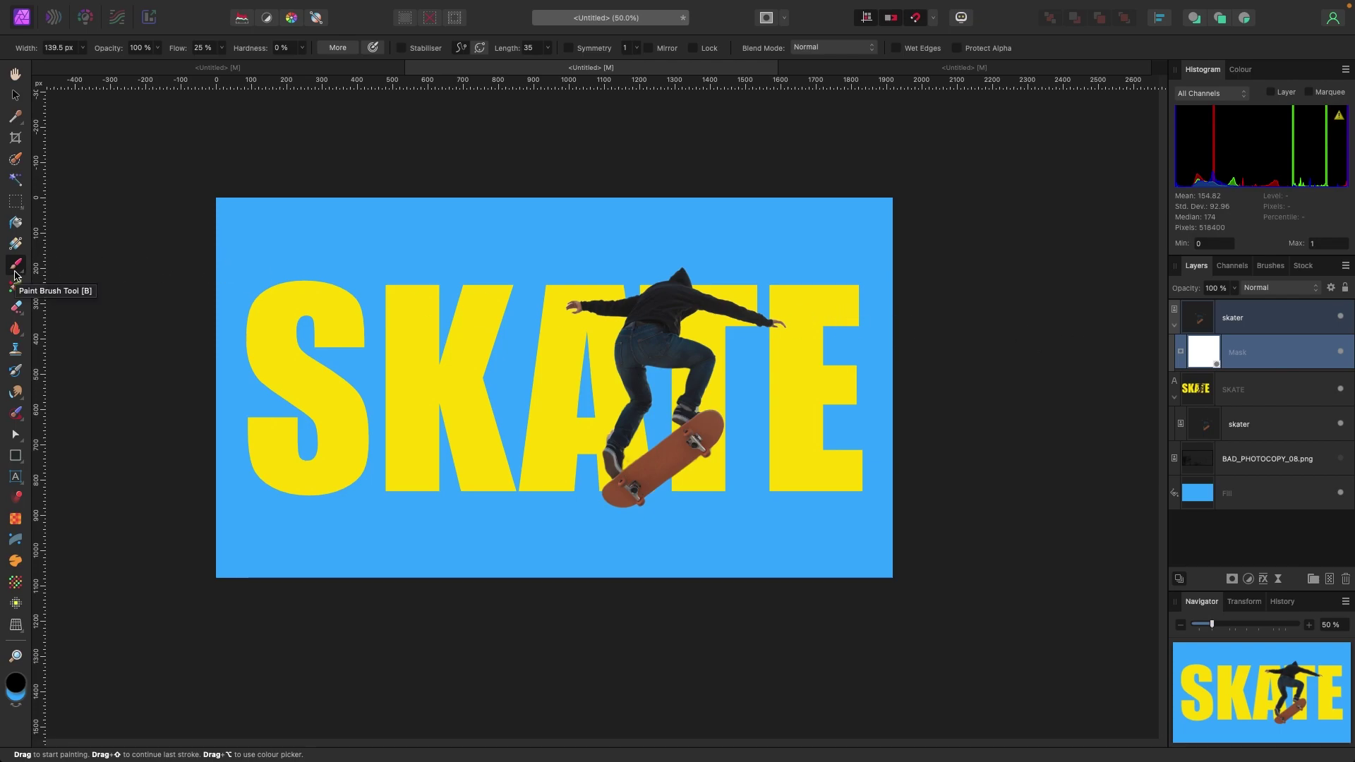
pyautogui.click(1240, 70)
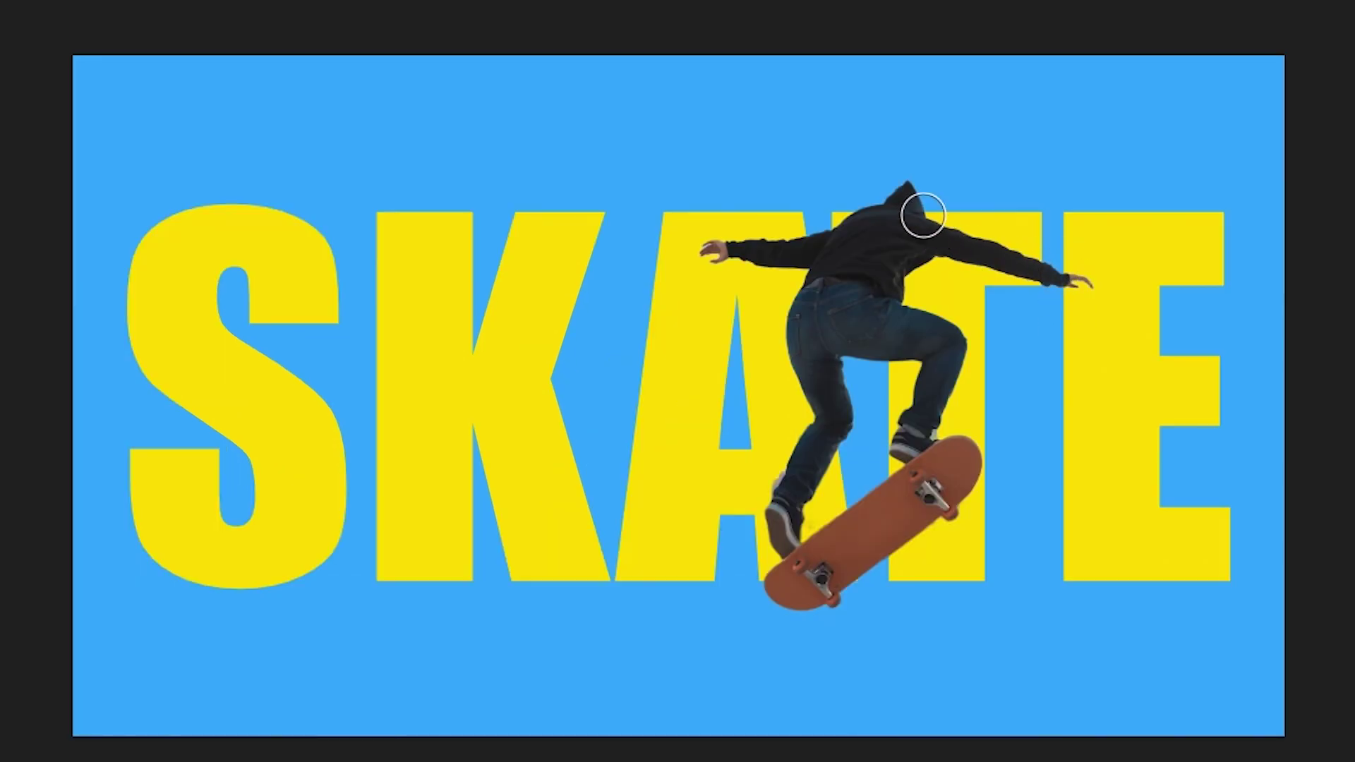
# Try black brush strokes on the mask around the skater's outstretched arm, adjust the brush size, and undo the strokes
pyautogui.press(']')
pyautogui.press(']')
pyautogui.press(']')
pyautogui.moveTo(786, 257)
pyautogui.mouseDown()
pyautogui.moveTo(817, 263)
pyautogui.moveTo(841, 347)
pyautogui.moveTo(817, 262)
pyautogui.mouseUp()
pyautogui.hotkey('ctrl', 'z')
pyautogui.press('[')
pyautogui.press('[')
pyautogui.press('[')
pyautogui.press('[')
pyautogui.press('[')
pyautogui.press('[')
pyautogui.press('[')
pyautogui.press('[')
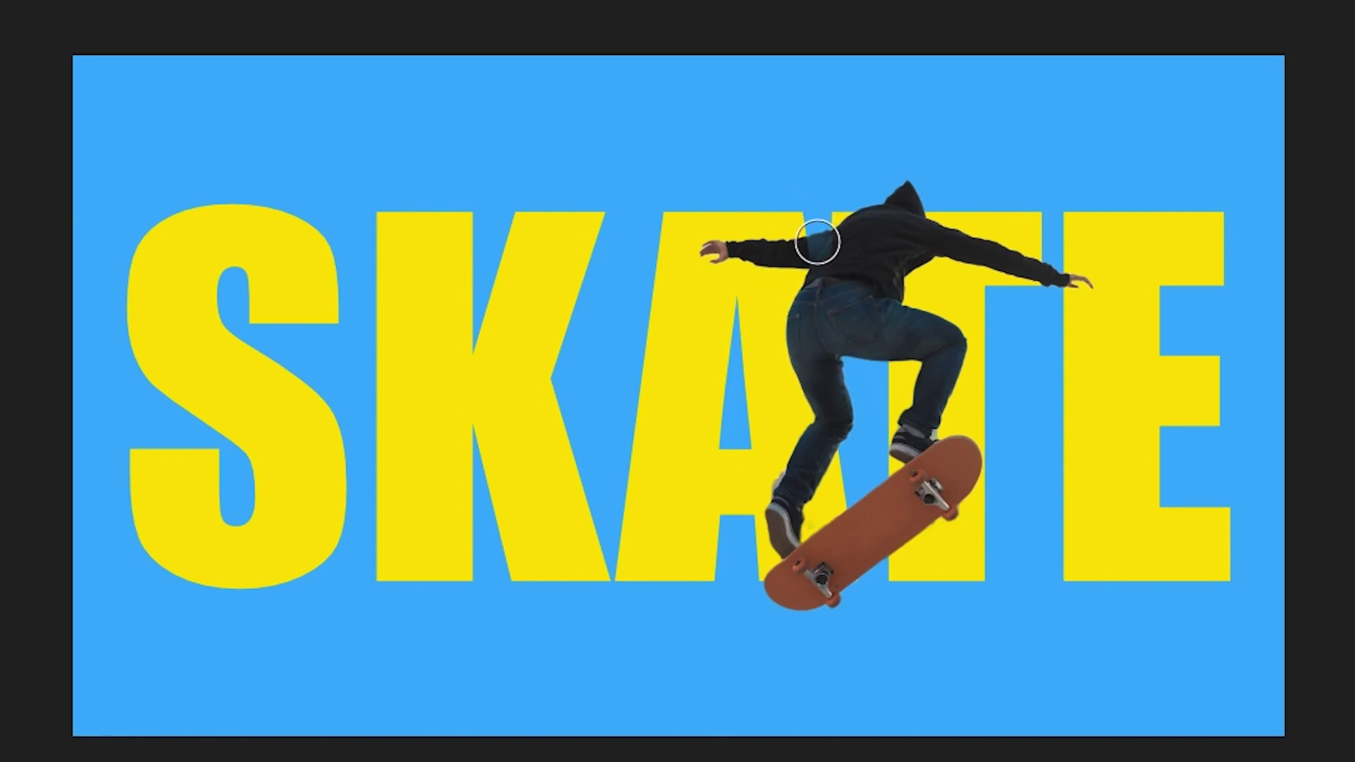
pyautogui.hotkey('ctrl', 'z')
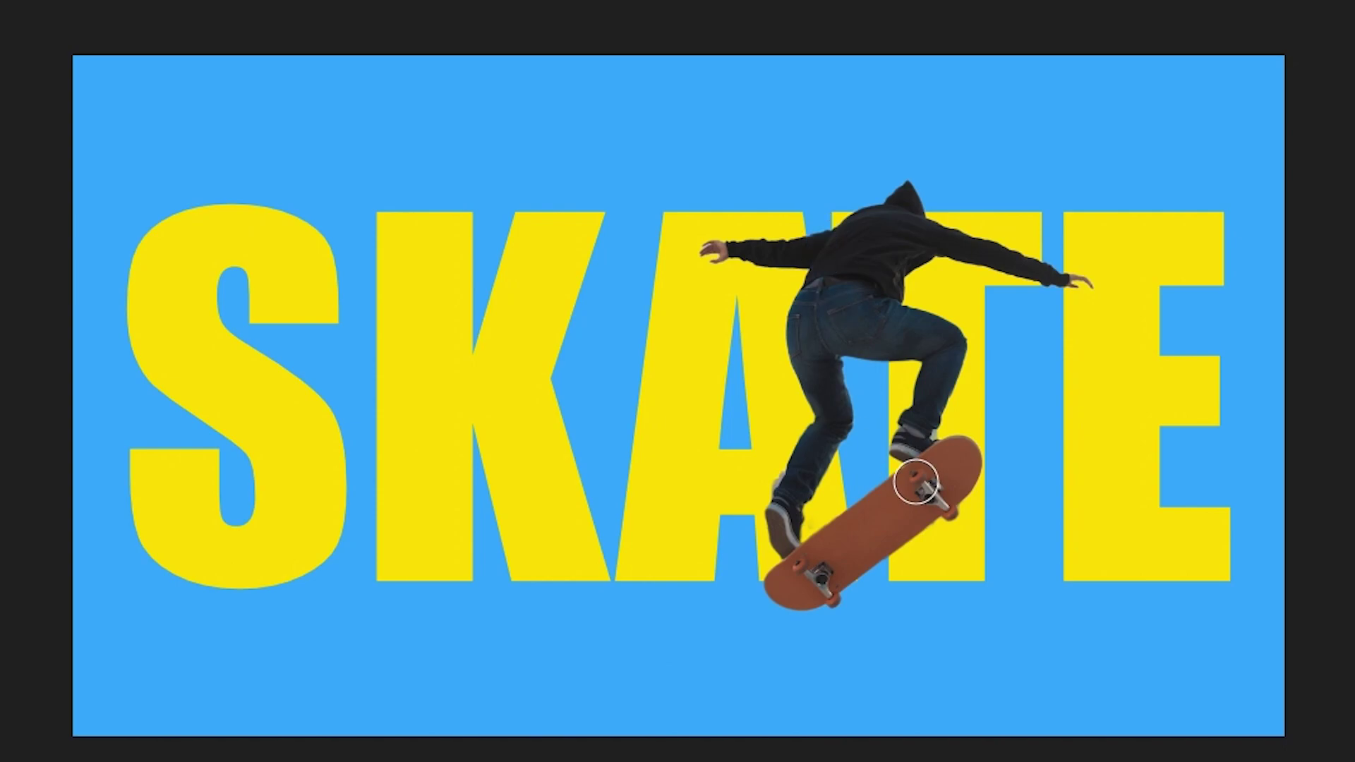
# Paint black on the mask over the skater's torso and legs between the A and T, then deselect the layer
pyautogui.moveTo(853, 429)
pyautogui.mouseDown()
pyautogui.moveTo(802, 190)
pyautogui.moveTo(833, 372)
pyautogui.moveTo(842, 324)
pyautogui.moveTo(860, 338)
pyautogui.moveTo(876, 291)
pyautogui.moveTo(863, 366)
pyautogui.moveTo(844, 375)
pyautogui.moveTo(854, 463)
pyautogui.moveTo(828, 284)
pyautogui.moveTo(833, 348)
pyautogui.moveTo(817, 309)
pyautogui.moveTo(852, 369)
pyautogui.moveTo(823, 352)
pyautogui.mouseUp()
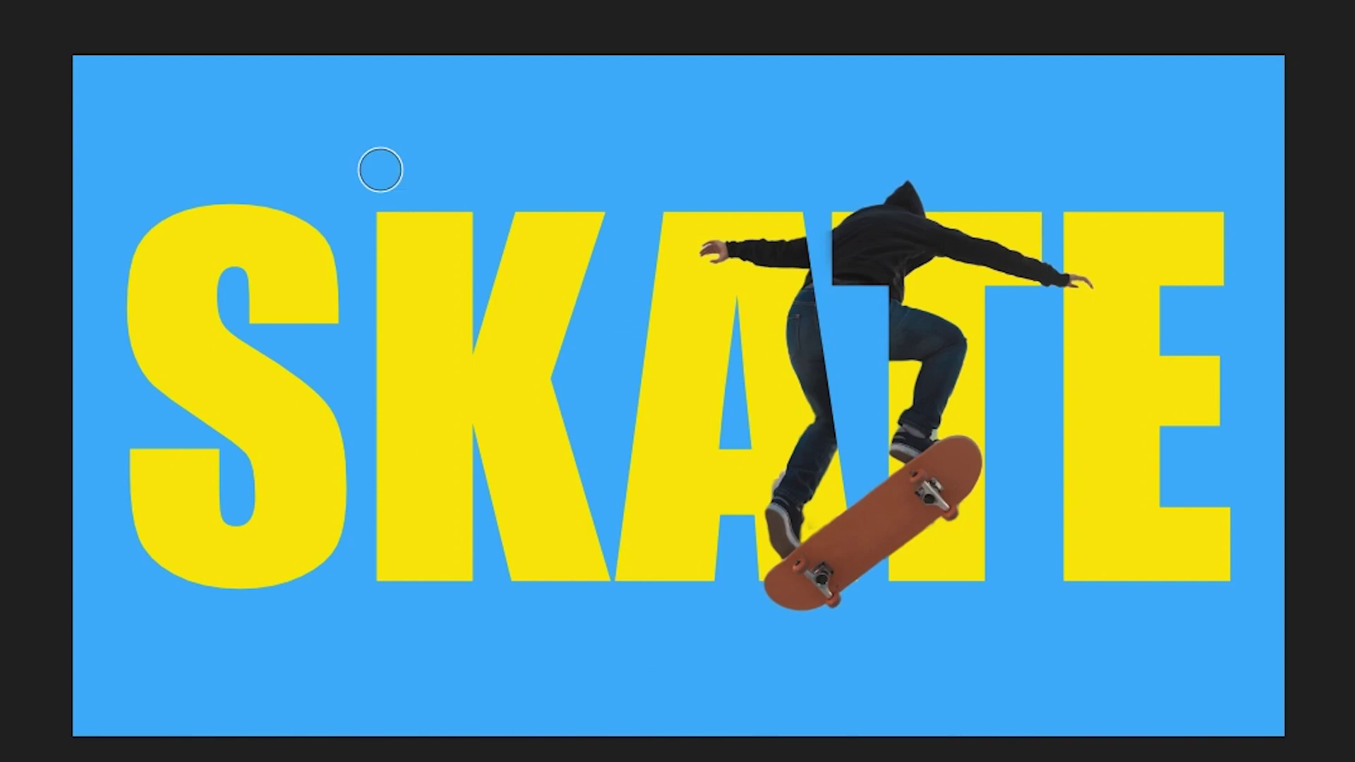
pyautogui.hotkey('ctrl', ';')
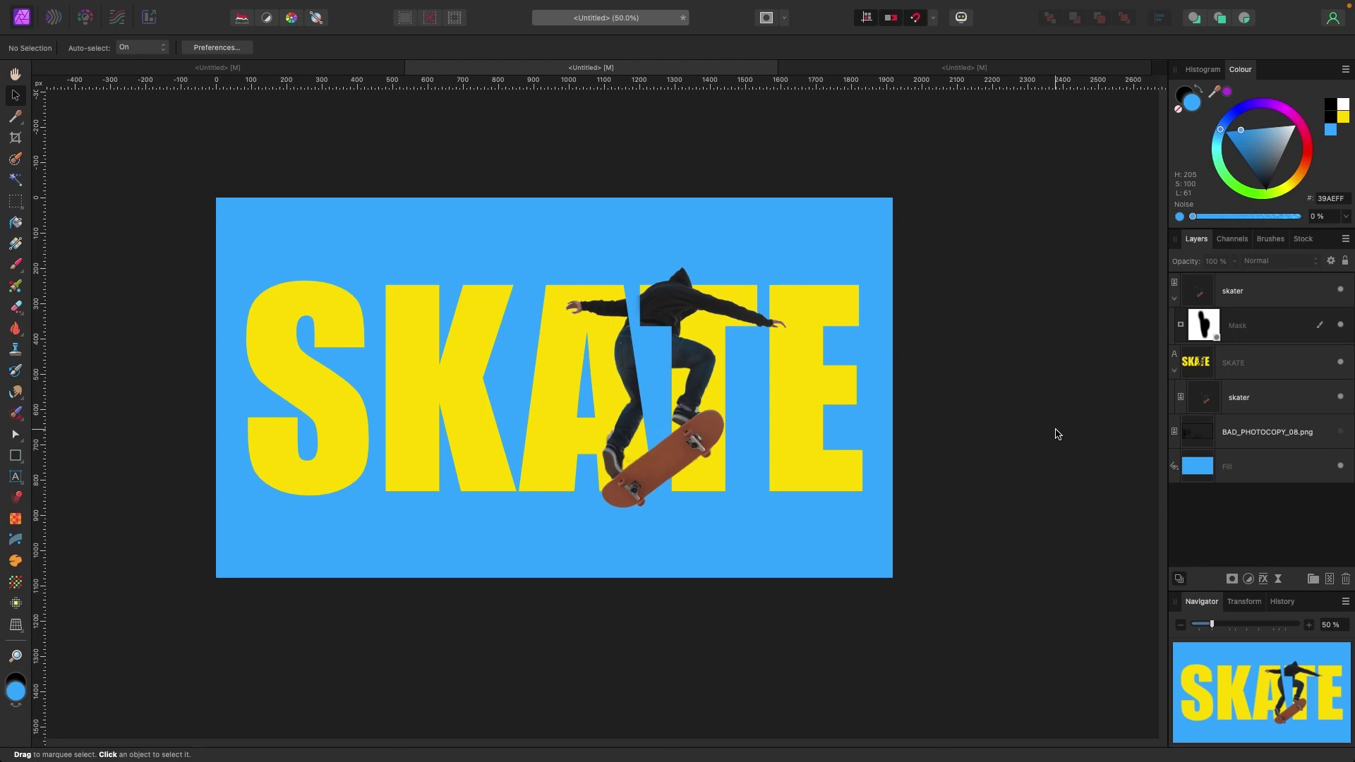
# Show the BAD_PHOTOCOPY_08.png layer, then move and stretch the texture to cover the whole canvas
pyautogui.click(1340, 432)
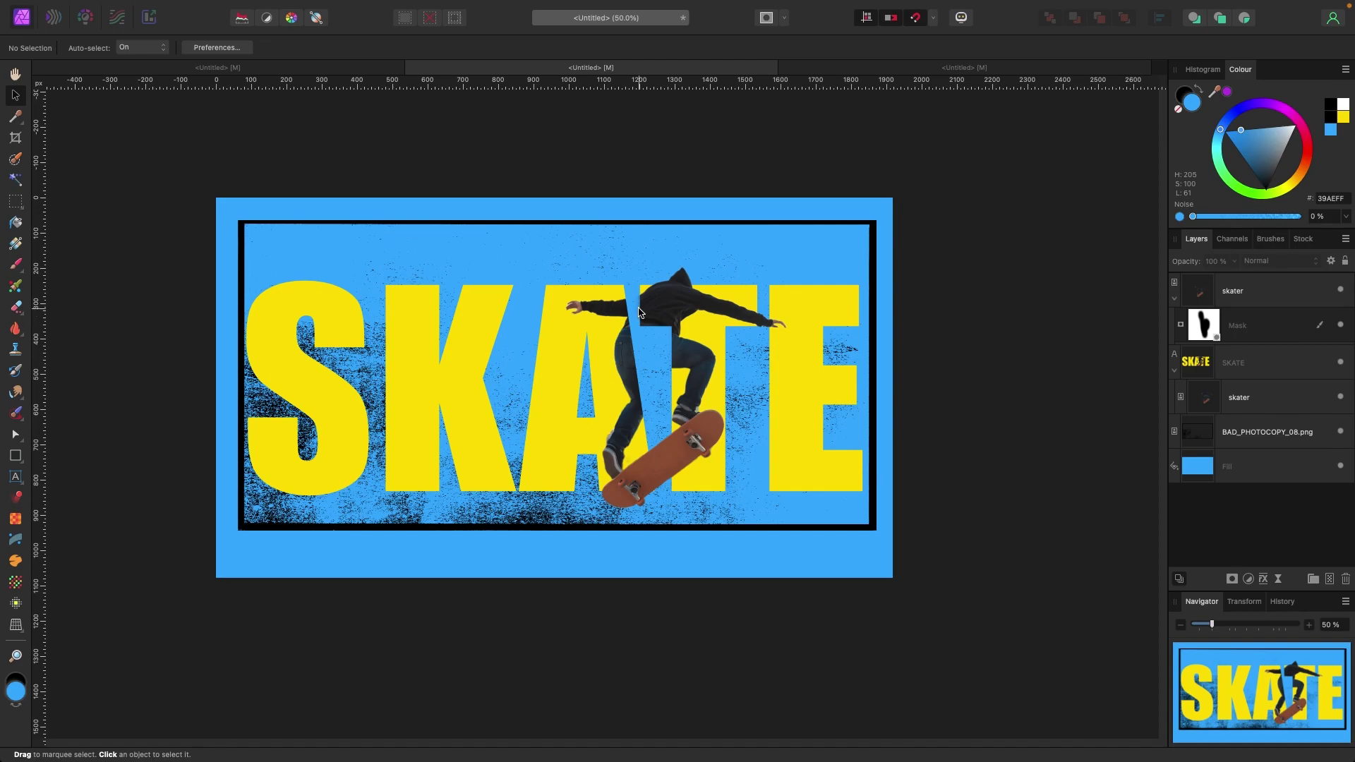
pyautogui.hscroll(1, 835, 324)
pyautogui.click(756, 385)
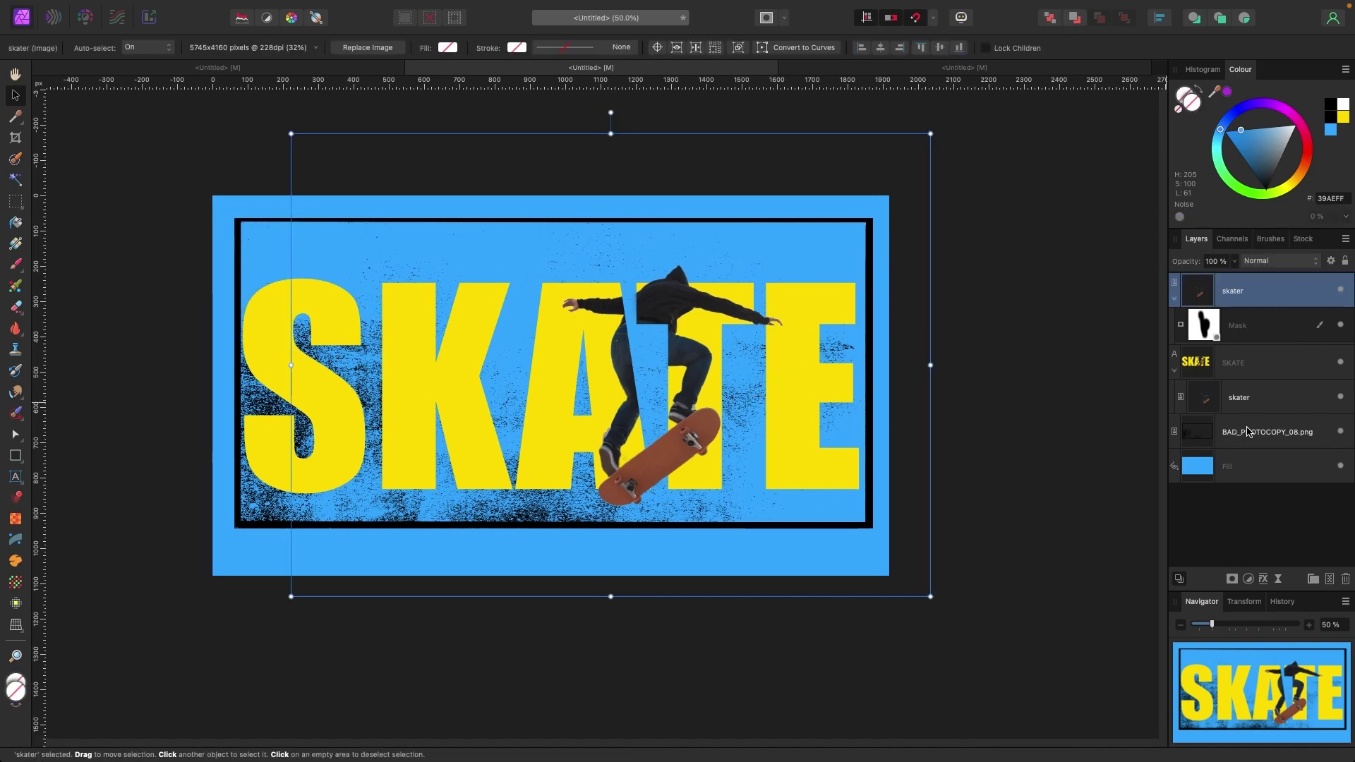
pyautogui.click(807, 383)
pyautogui.moveTo(807, 383); pyautogui.dragTo(755, 507)
pyautogui.moveTo(531, 505); pyautogui.dragTo(535, 576)
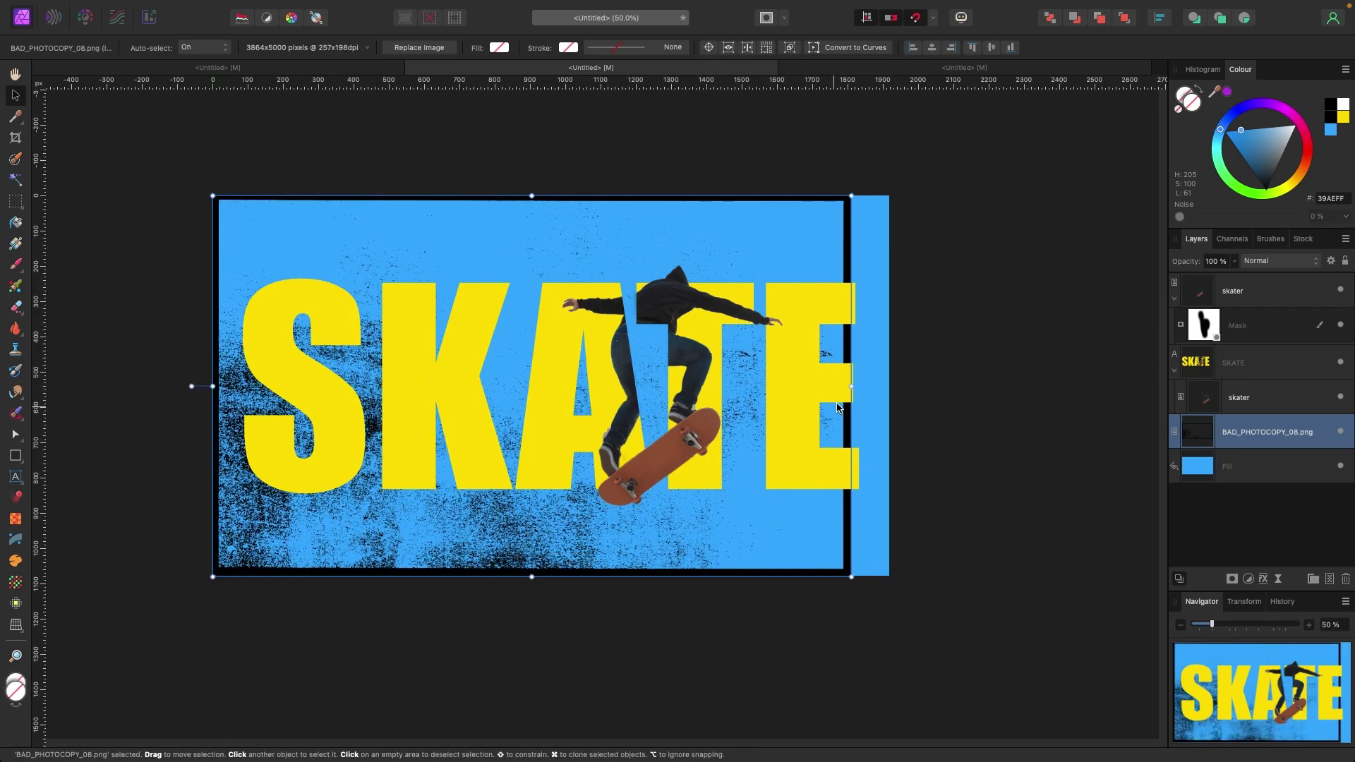
pyautogui.moveTo(851, 381); pyautogui.dragTo(891, 386)
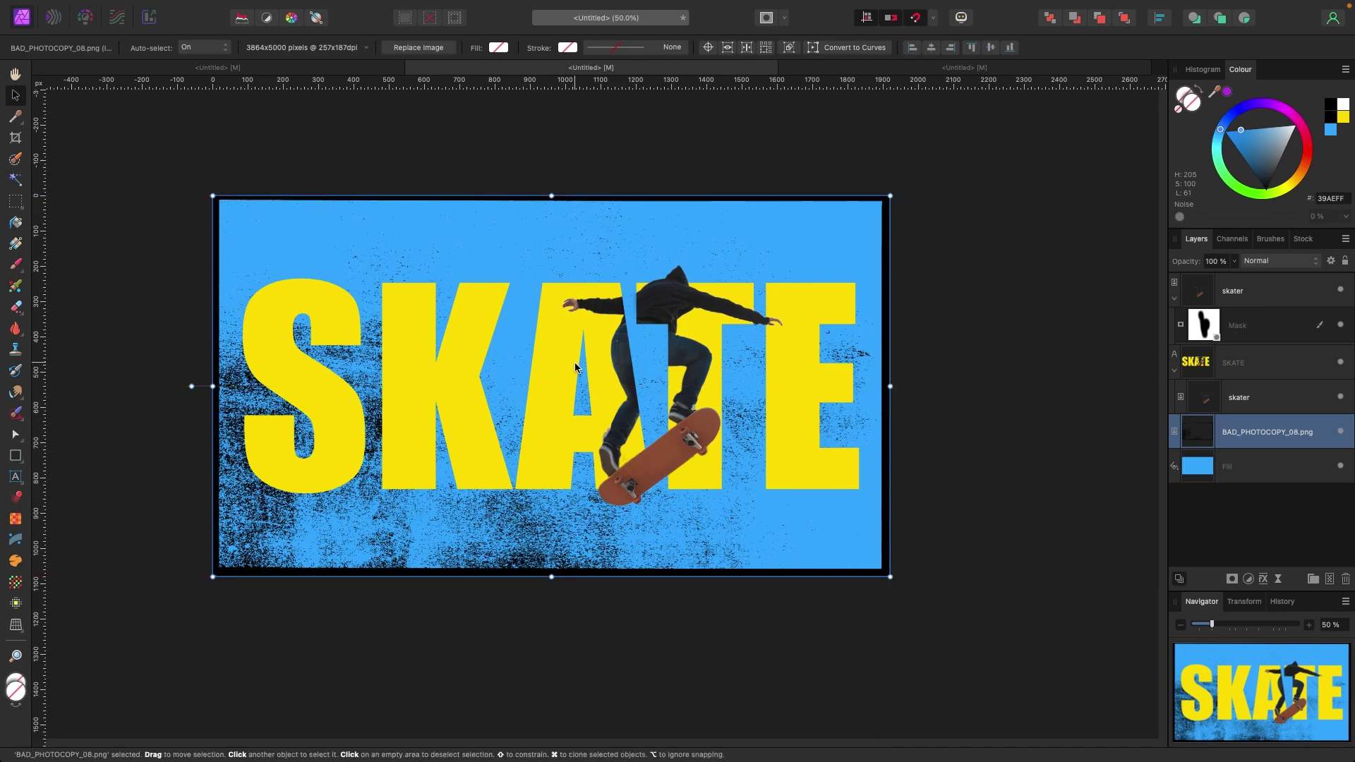
# Toggle the BAD_PHOTOCOPY_08.png layer's visibility to compare the background with and without the texture
pyautogui.click(1339, 432)
pyautogui.click(1339, 432)
pyautogui.click(1338, 432)
pyautogui.click(1338, 432)
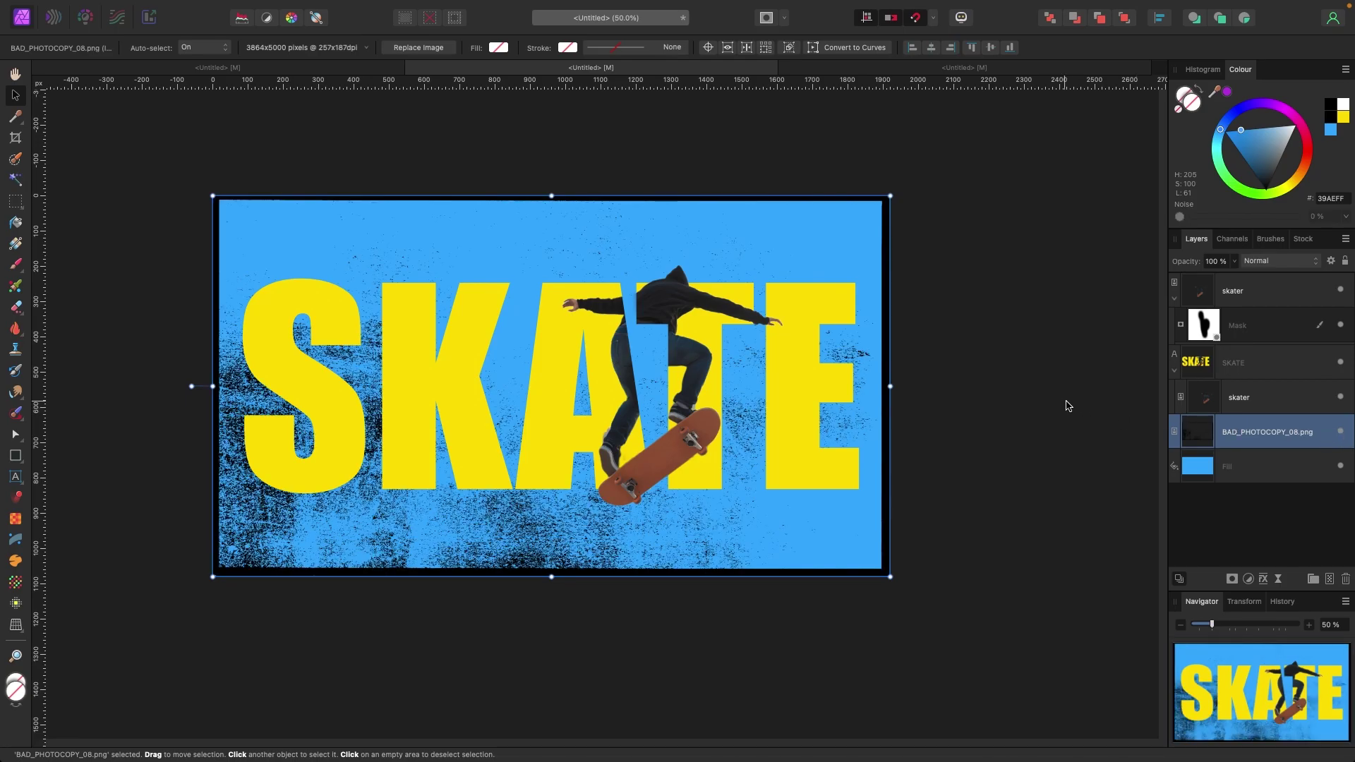
# Try clipping the BAD_PHOTOCOPY_08.png texture inside the SKATE text layer, then undo the clipping and deselect
pyautogui.moveTo(1194, 433)
pyautogui.mouseDown()
pyautogui.moveTo(1200, 286)
pyautogui.moveTo(1191, 417)
pyautogui.mouseUp()
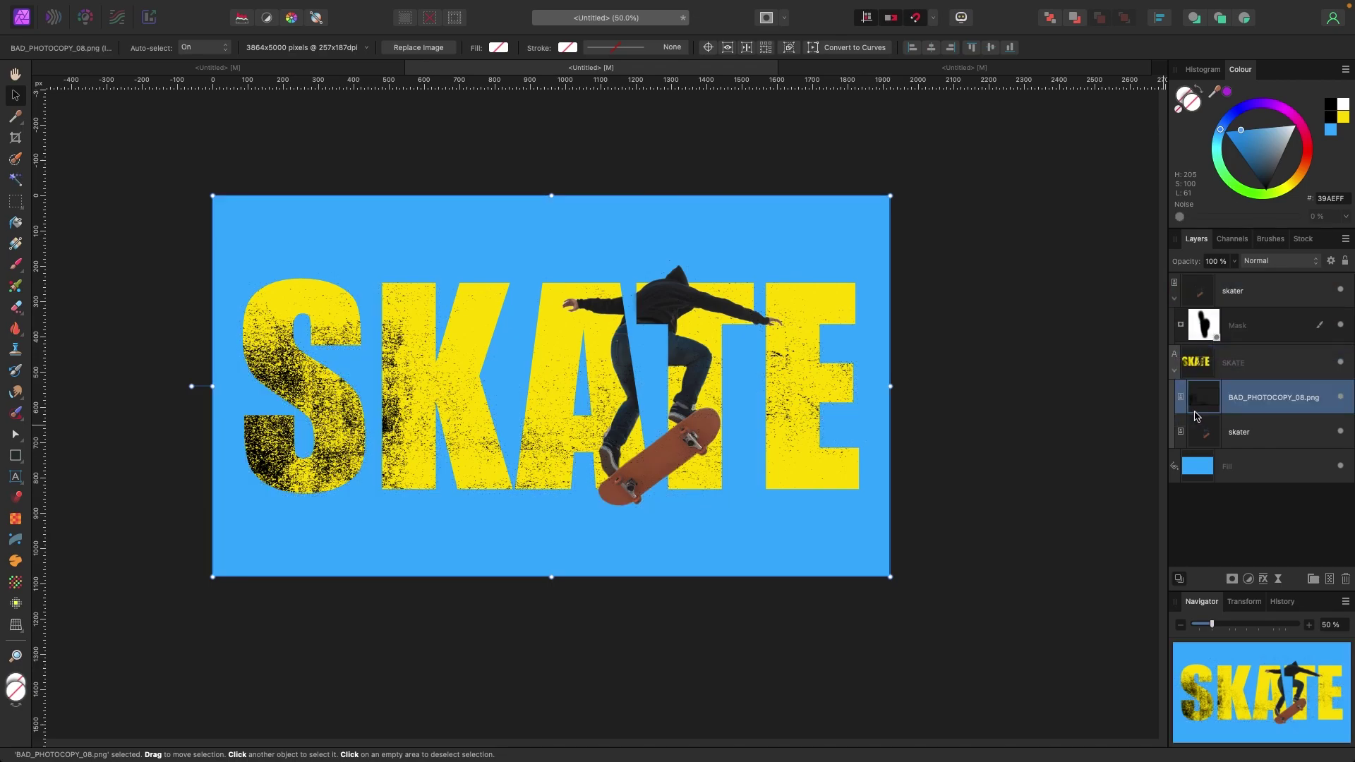
pyautogui.press('super+z')
pyautogui.moveTo(1201, 300); pyautogui.dragTo(1178, 455)
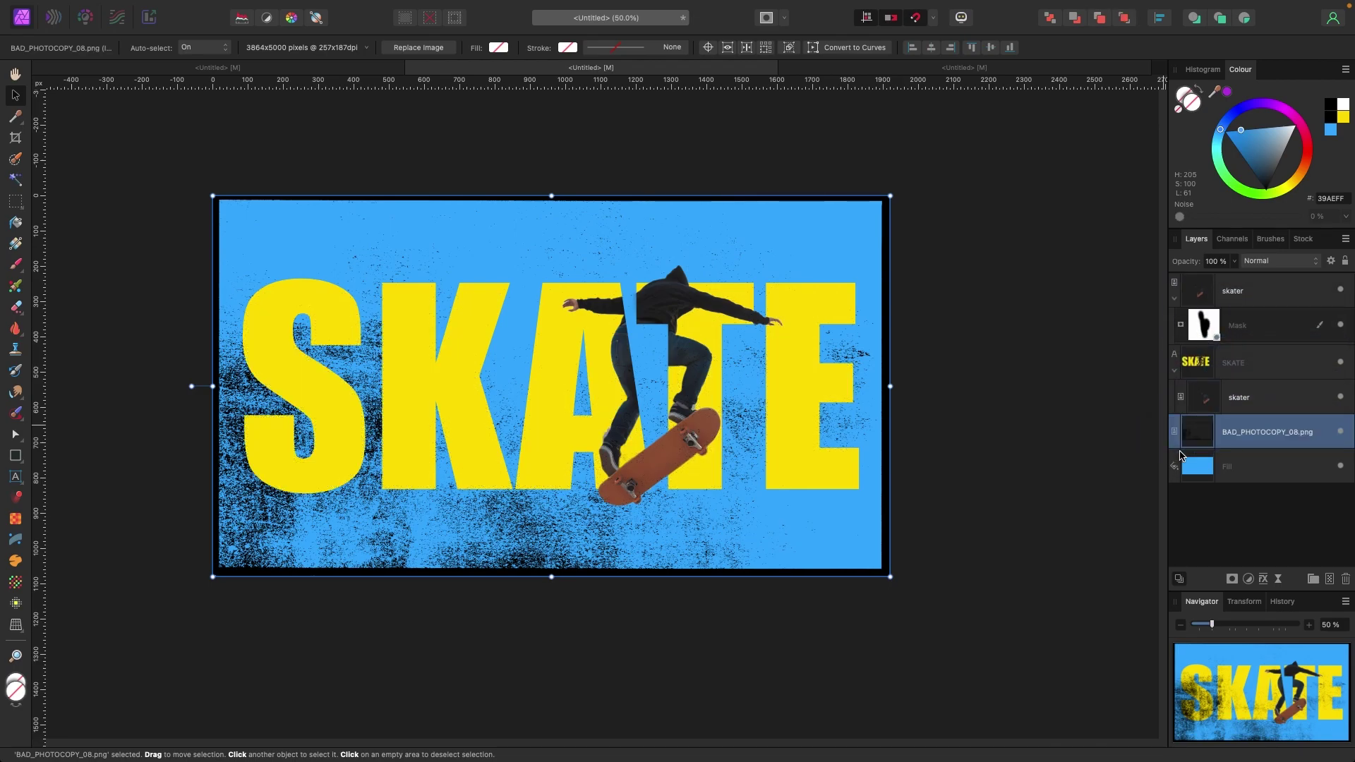
pyautogui.click(990, 407)
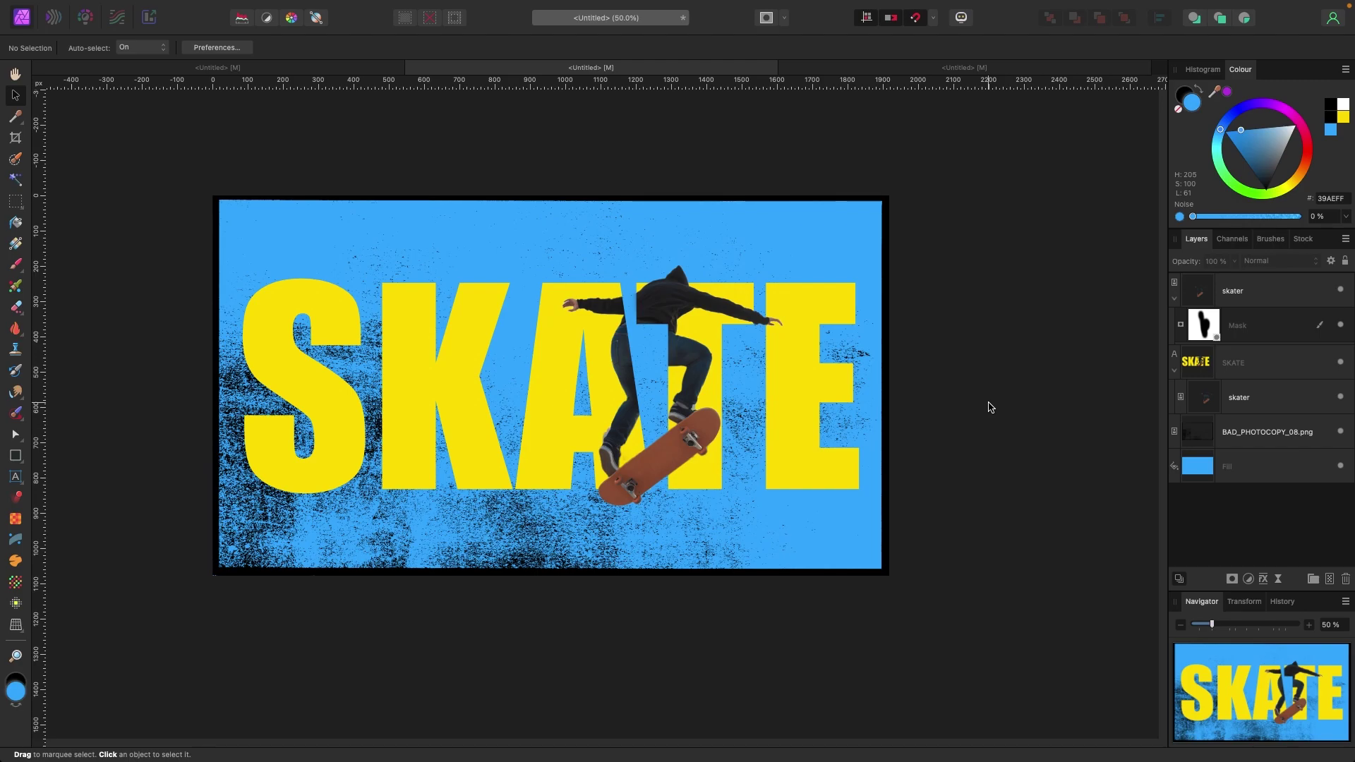
# Add an Outer Shadow to the SKATE text layer with radius 6.9 px, offset 13.1 px and intensity 36%
pyautogui.click(522, 336)
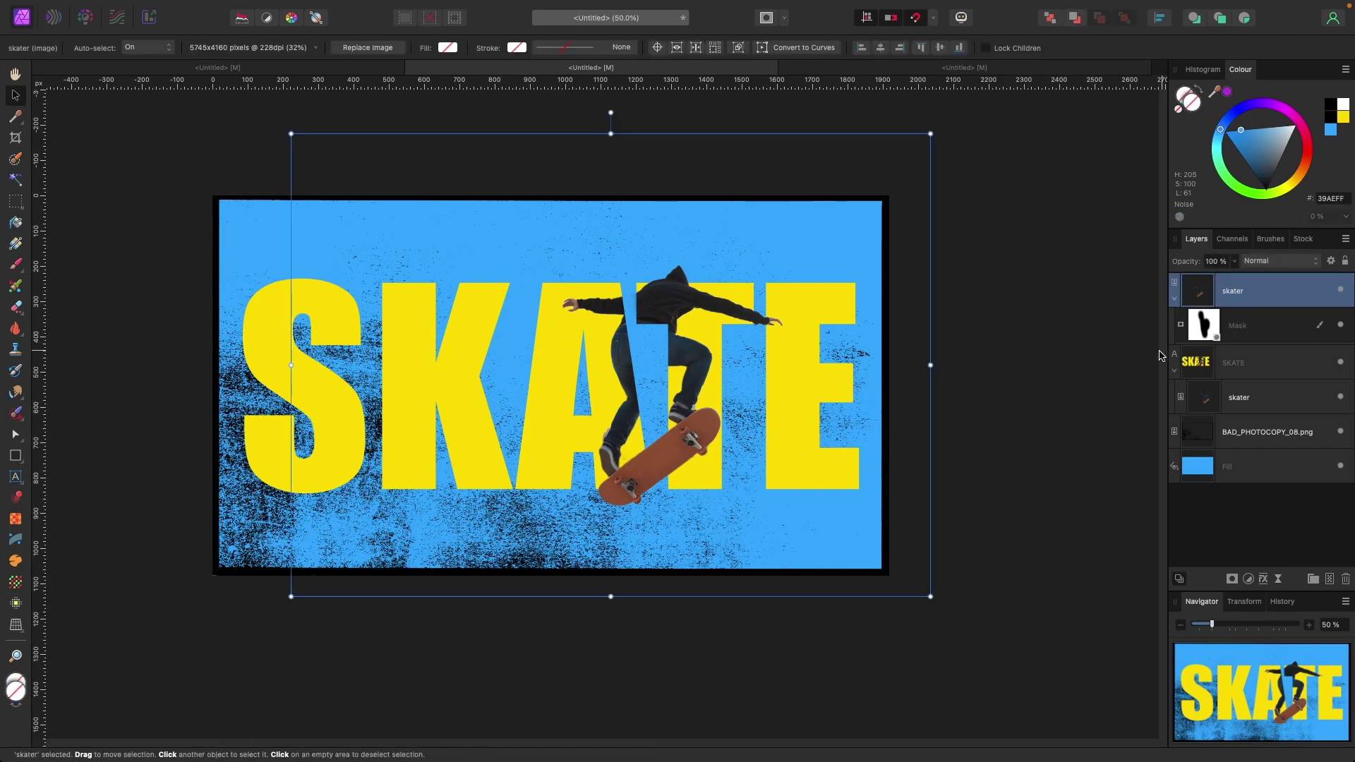
pyautogui.click(1244, 372)
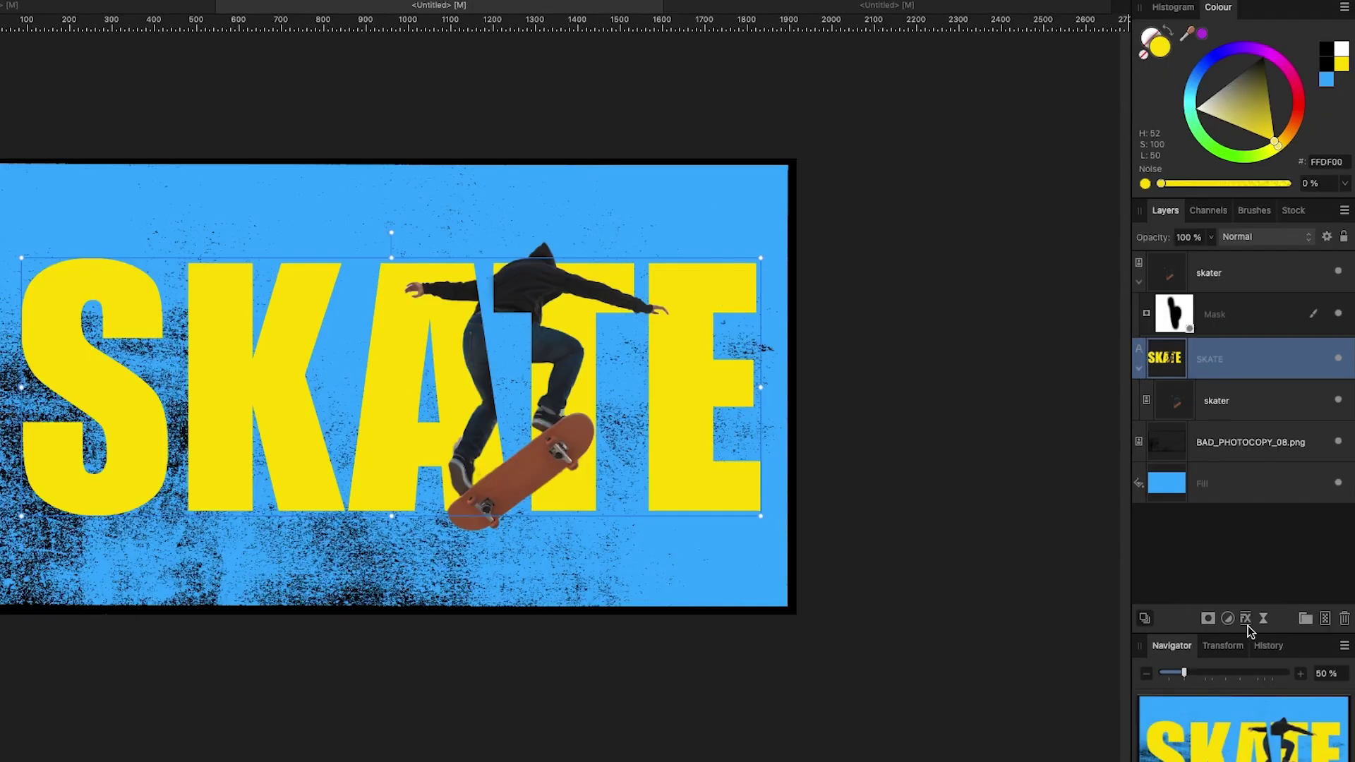
pyautogui.click(1246, 623)
pyautogui.moveTo(880, 247); pyautogui.dragTo(977, 182)
pyautogui.click(790, 396)
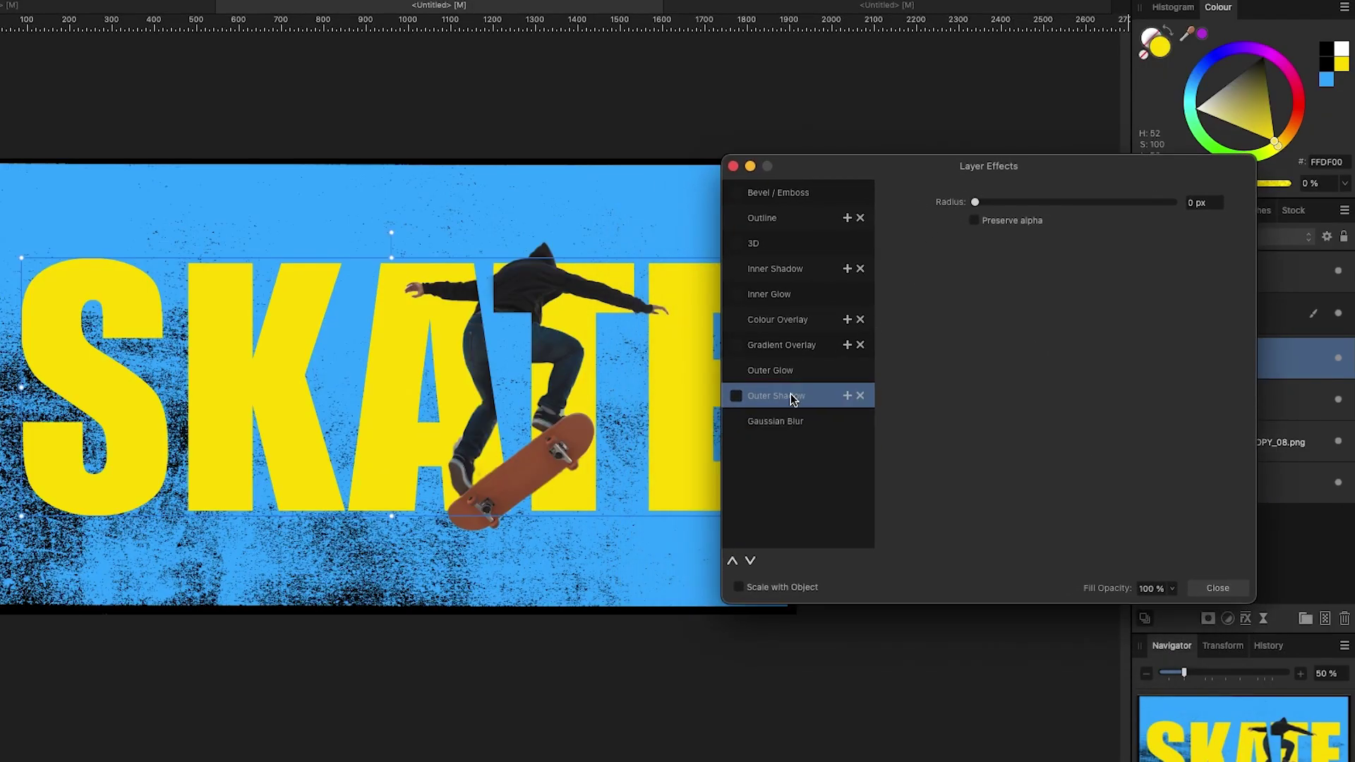
pyautogui.moveTo(977, 247); pyautogui.dragTo(1075, 264)
pyautogui.moveTo(979, 285); pyautogui.dragTo(1048, 290)
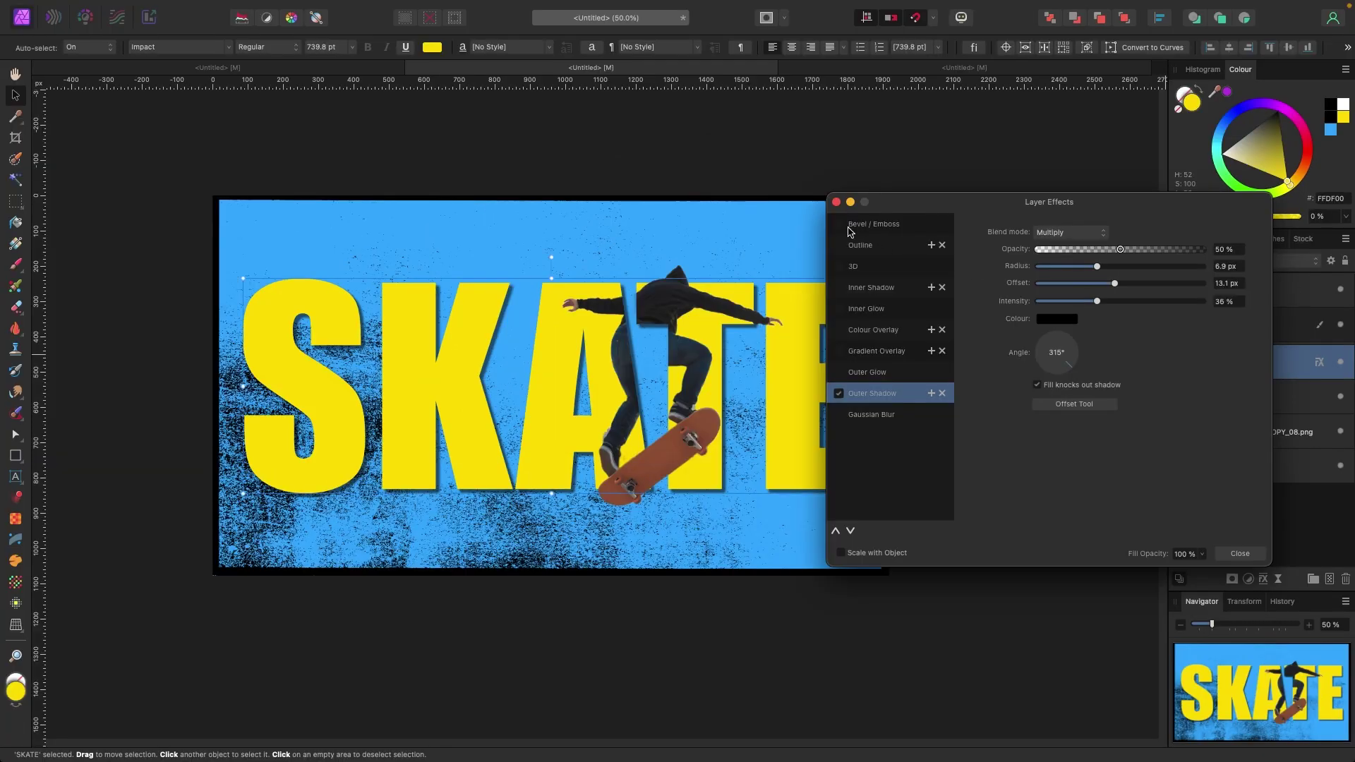
pyautogui.click(733, 165)
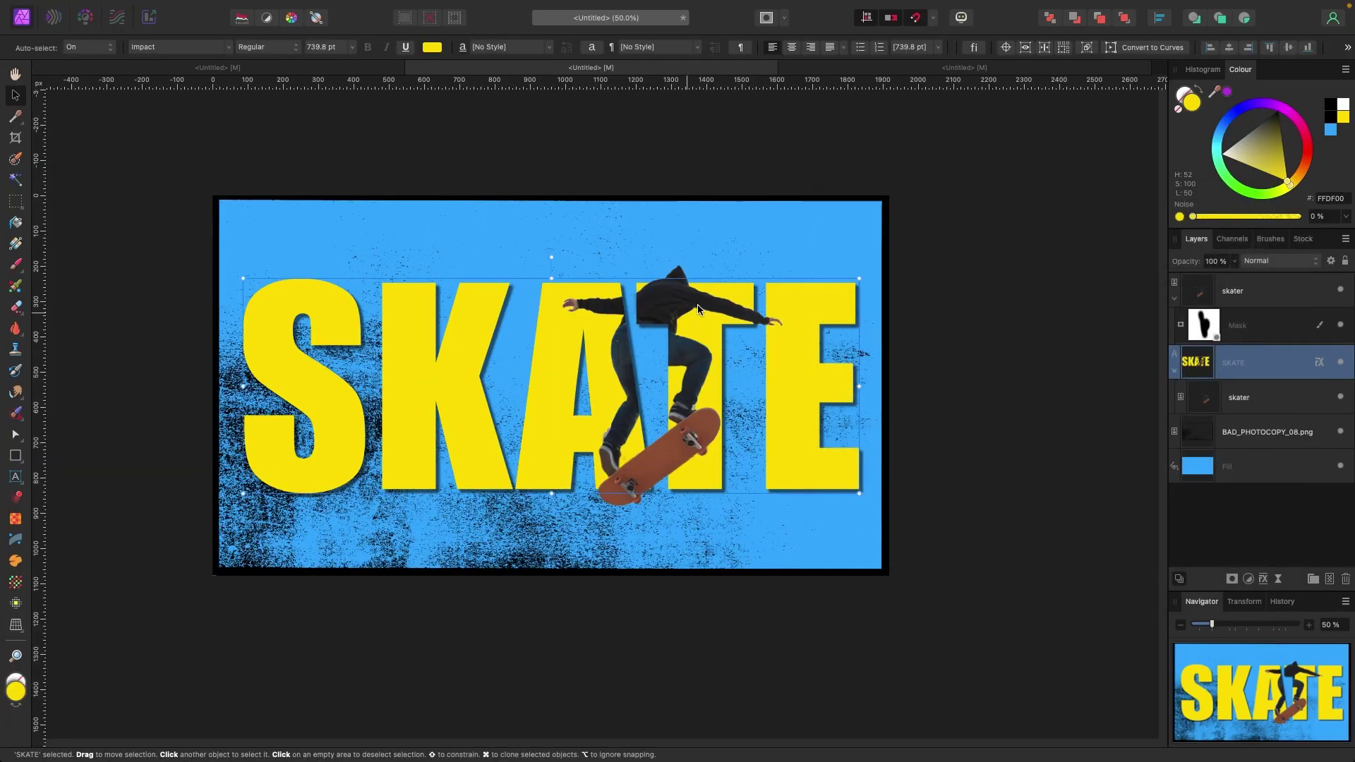
# Set the yellow SKATE text colour's noise to 32% and deselect the text
pyautogui.click(1197, 367)
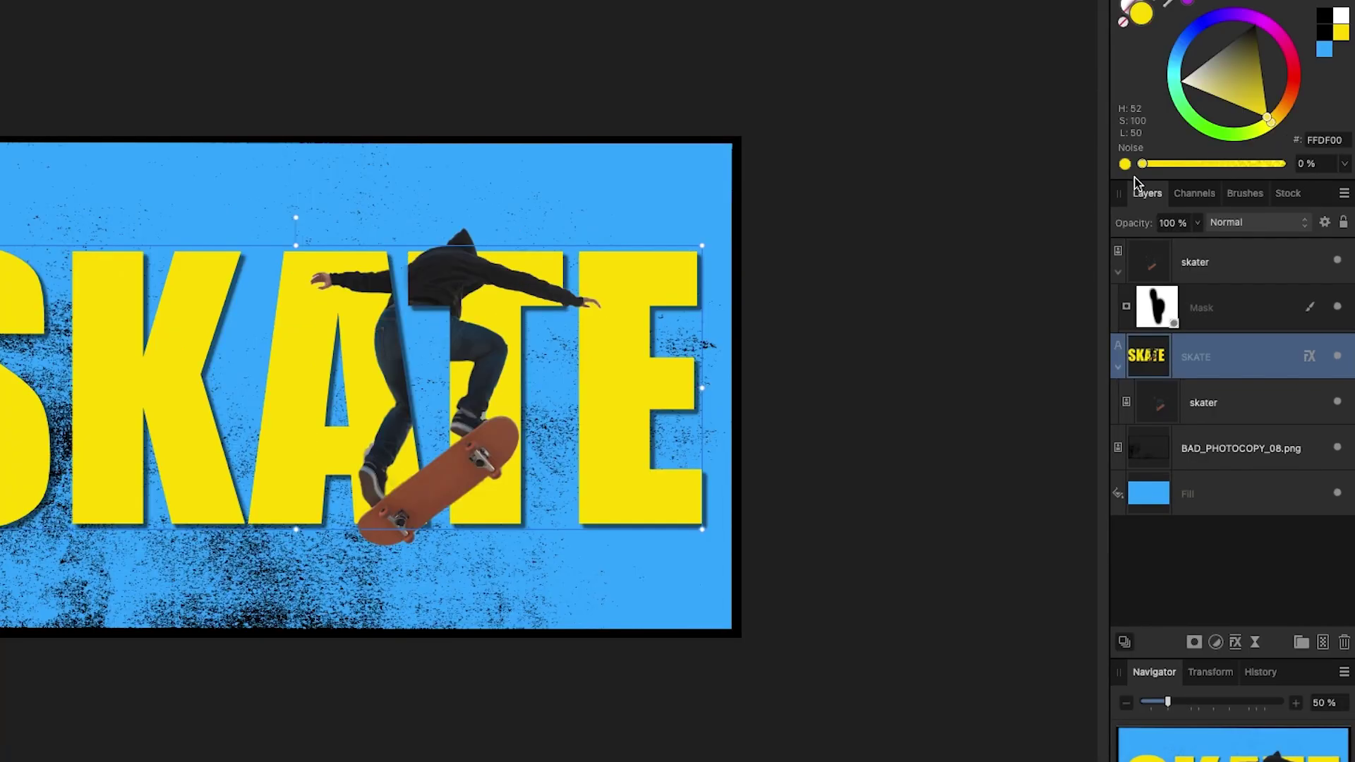
pyautogui.click(1124, 164)
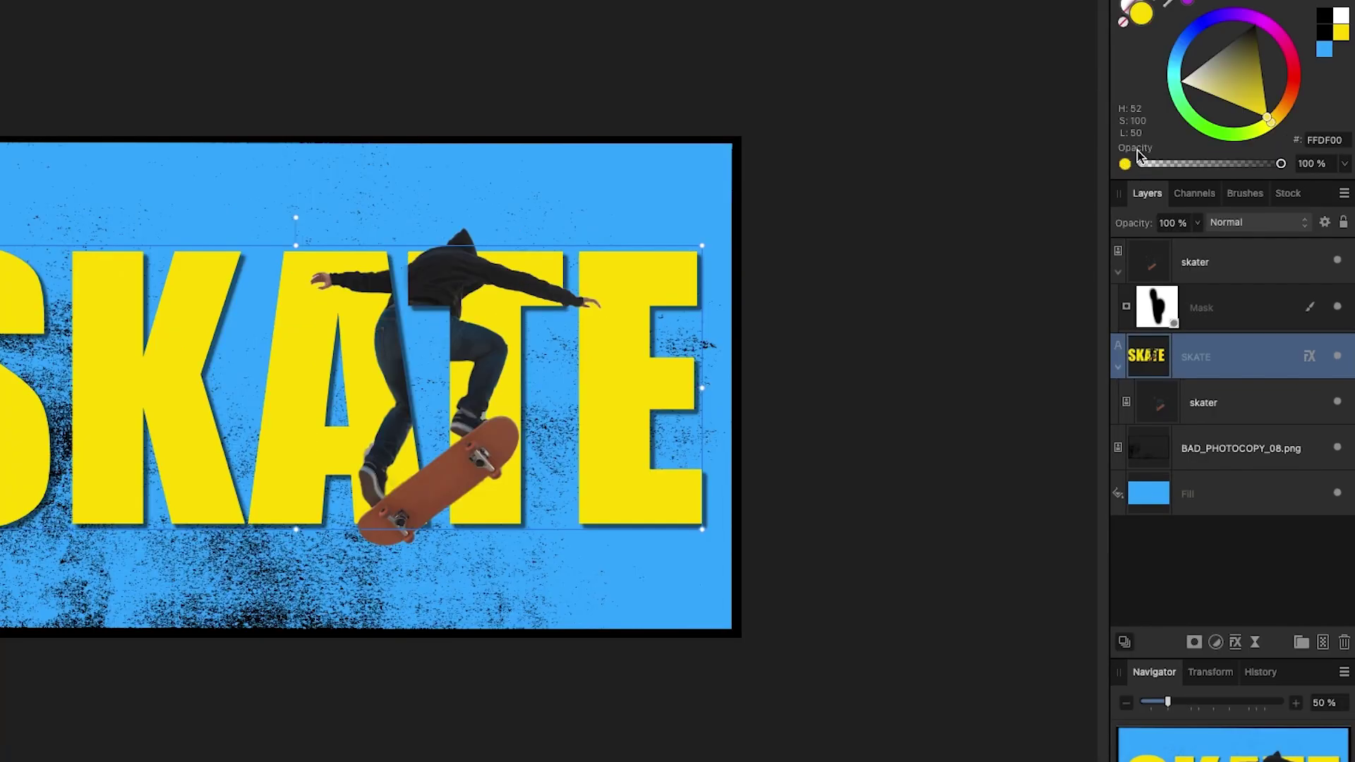
pyautogui.click(1125, 164)
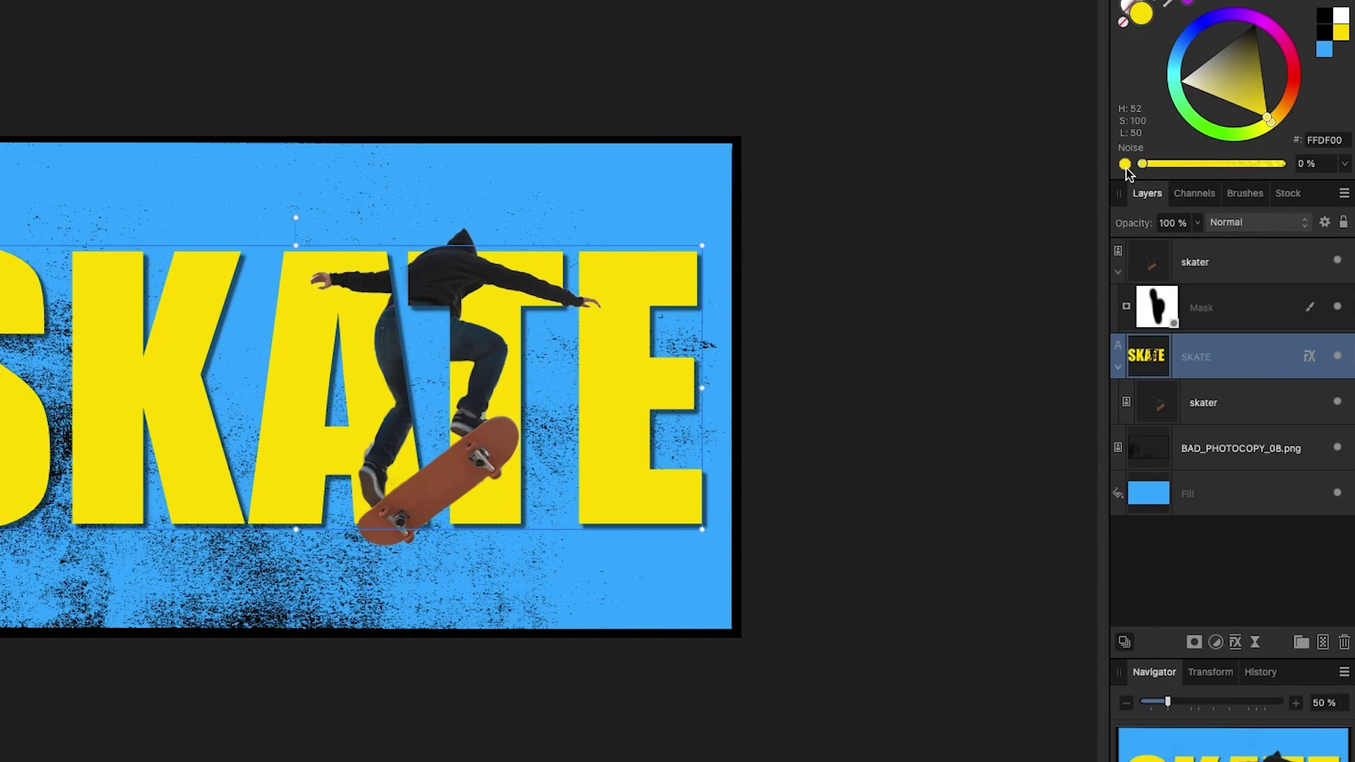
pyautogui.moveTo(1147, 164); pyautogui.dragTo(1185, 168)
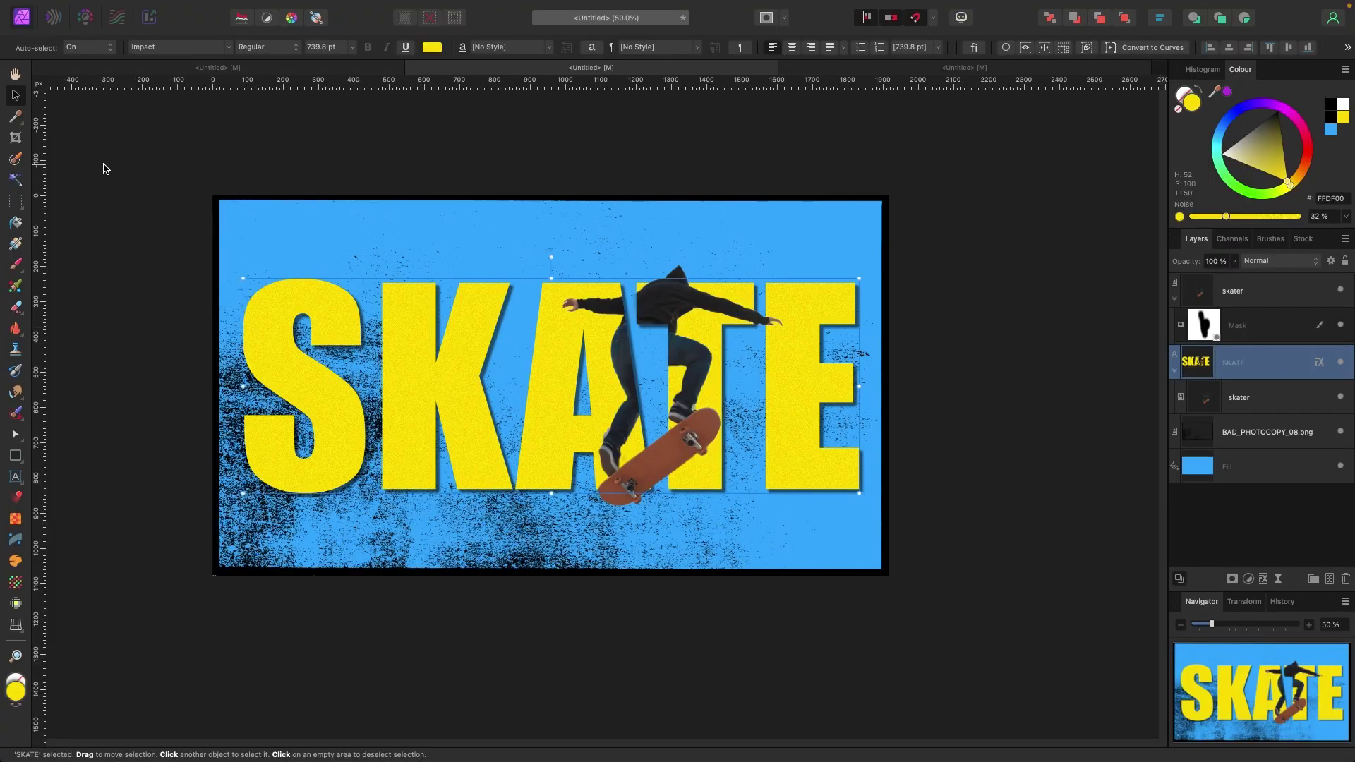
pyautogui.click(131, 146)
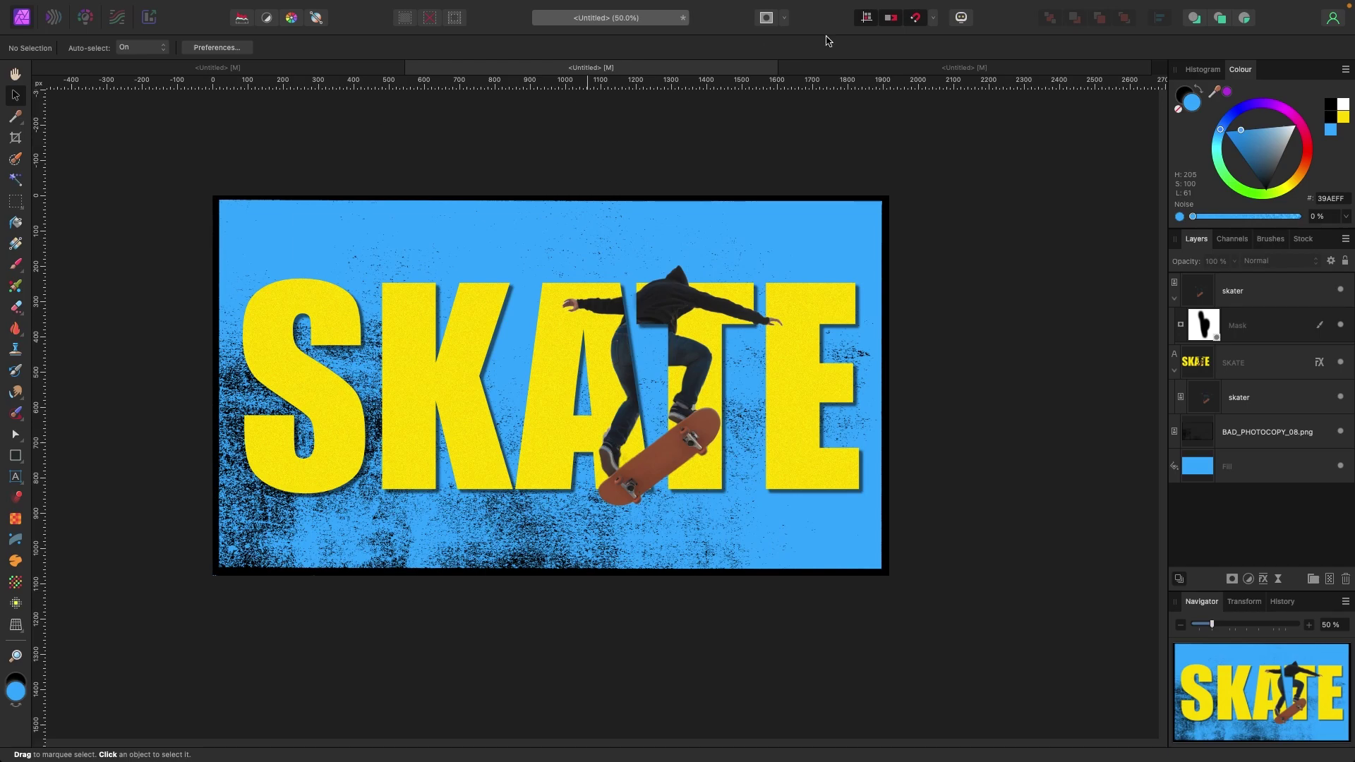
# Switch to the document containing the b ball player layer and toggle that layer on and off to preview it
pyautogui.click(919, 69)
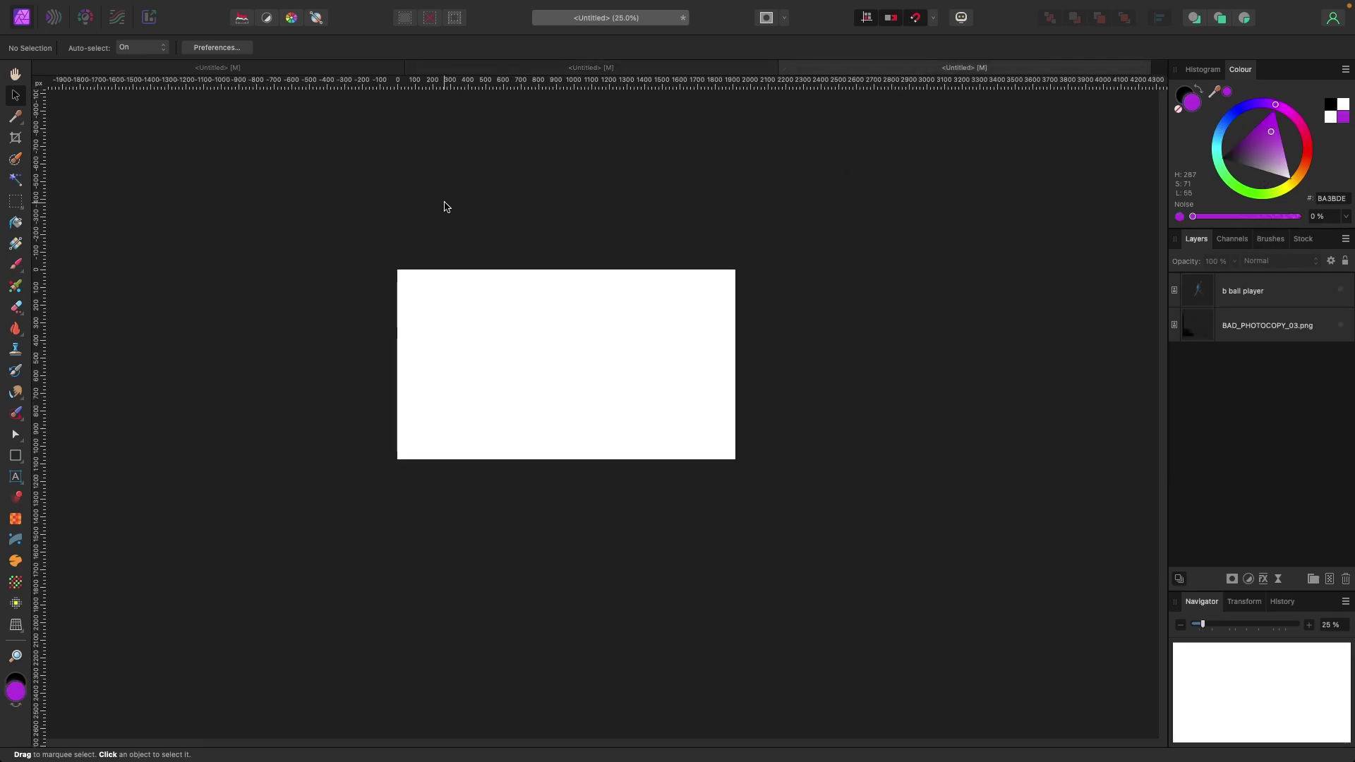
pyautogui.press('super+equal')
pyautogui.scroll(2, 444, 206)
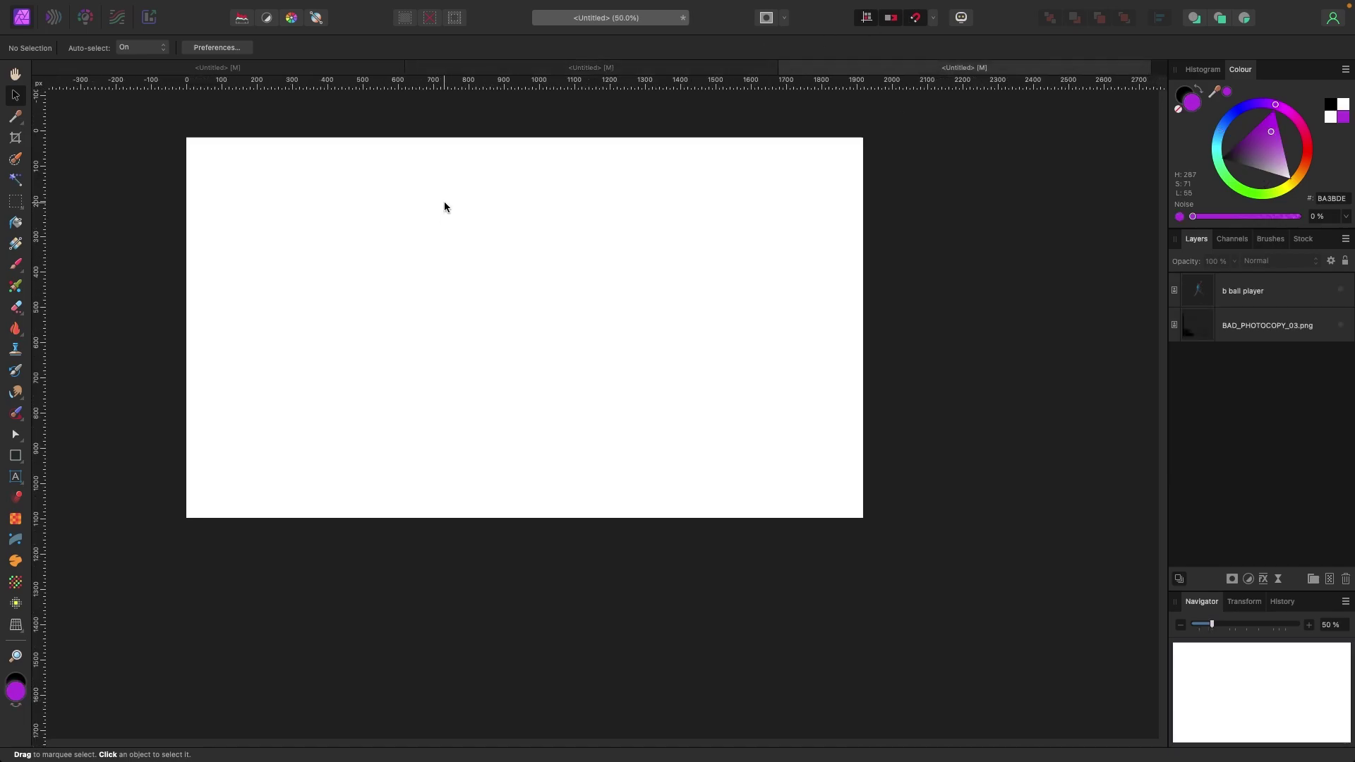
pyautogui.click(1340, 290)
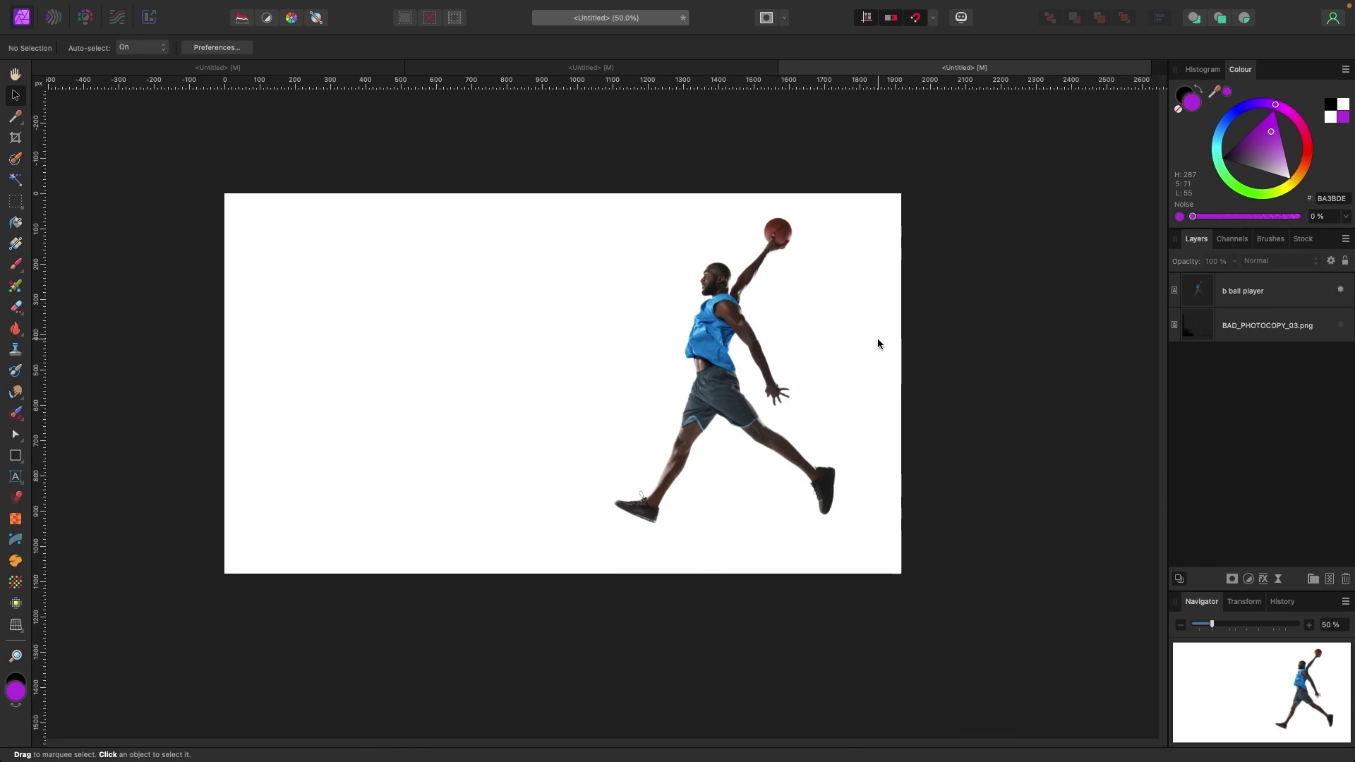
pyautogui.click(1340, 290)
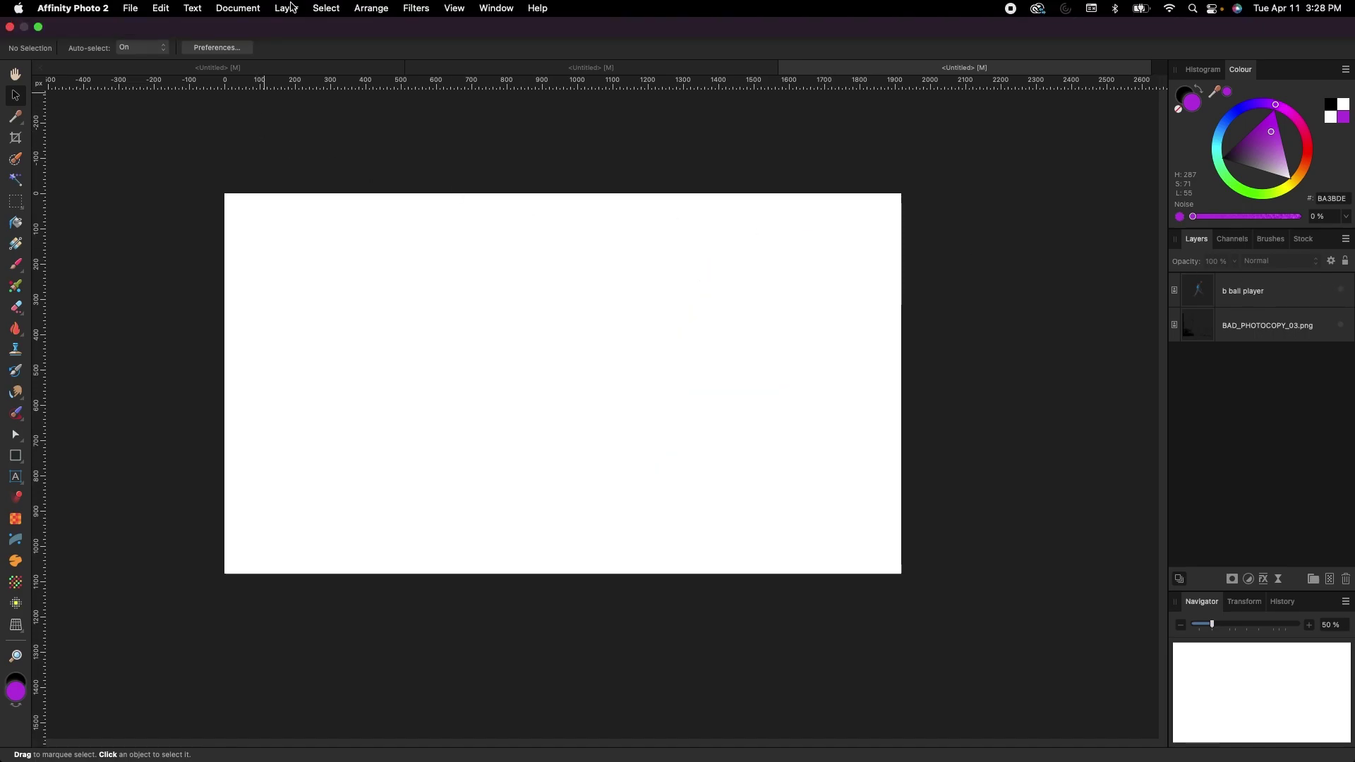
# Add a solid purple fill layer covering the canvas and deselect it
pyautogui.click(286, 7)
pyautogui.click(333, 130)
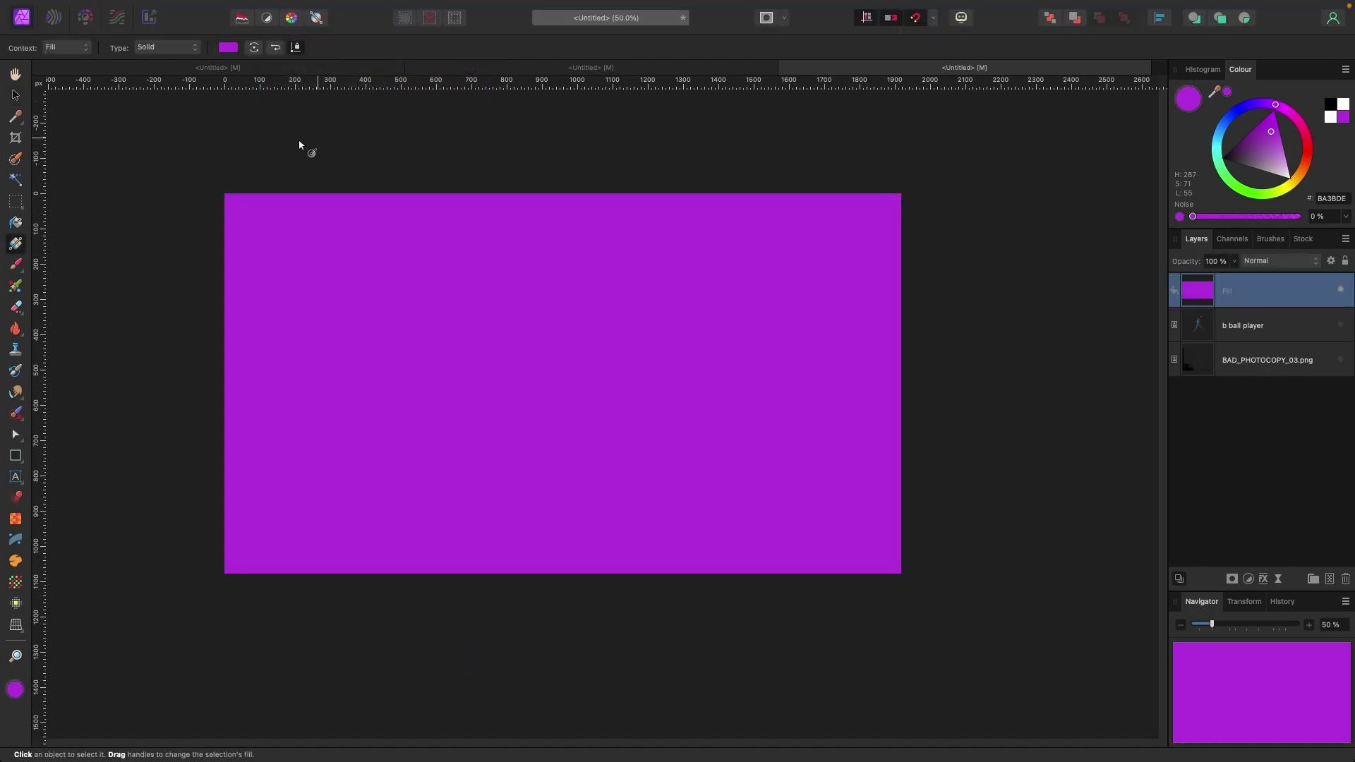
pyautogui.click(15, 94)
pyautogui.click(105, 452)
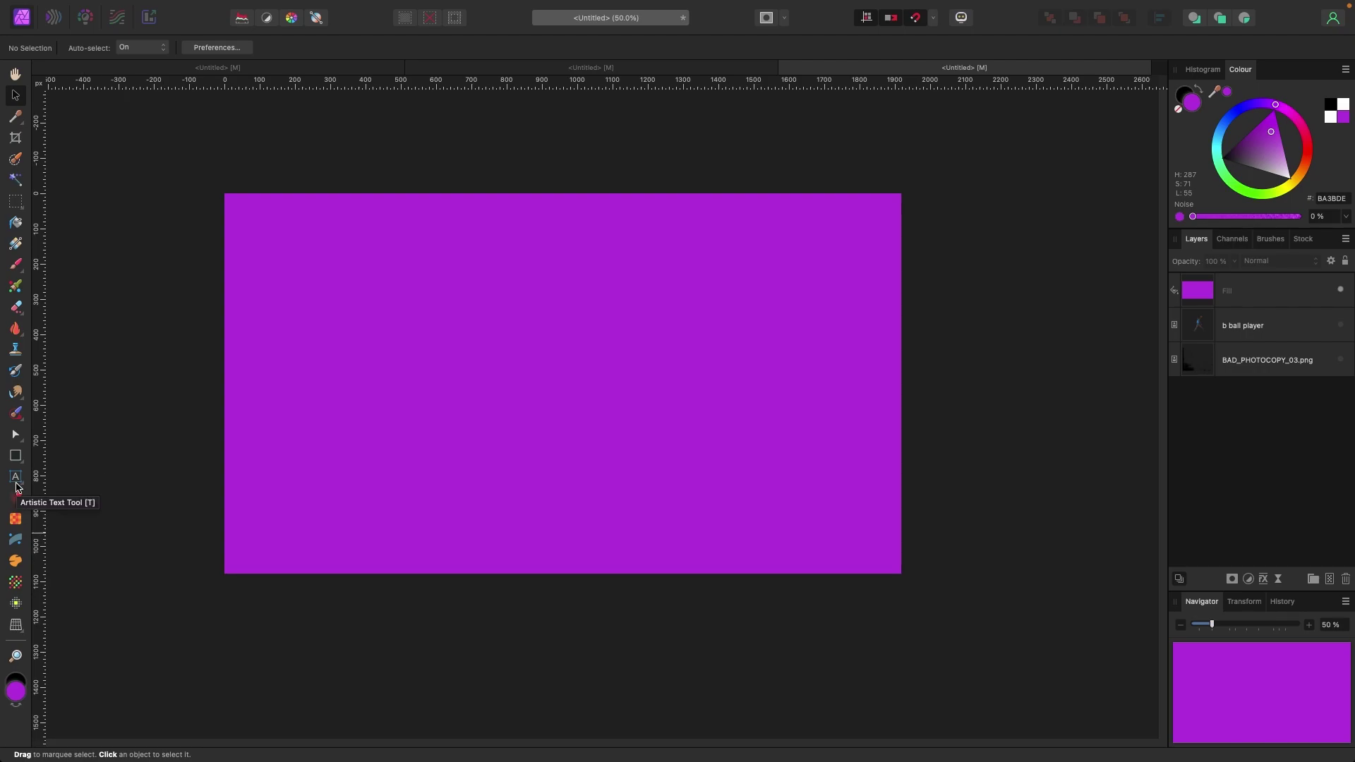
# Create white artistic text reading BALL in Impact at about 695 pt on the purple background
pyautogui.click(16, 481)
pyautogui.moveTo(297, 280); pyautogui.dragTo(433, 475)
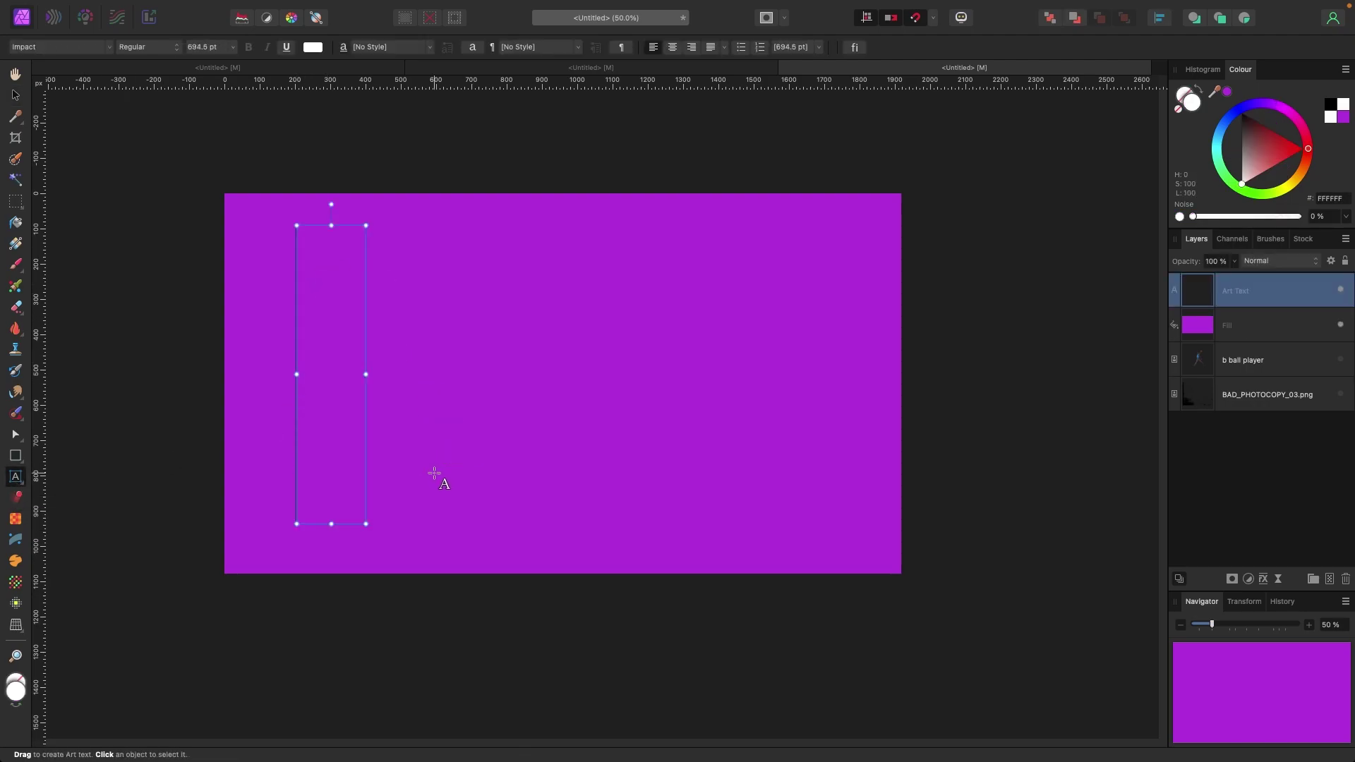
pyautogui.write('BALL')
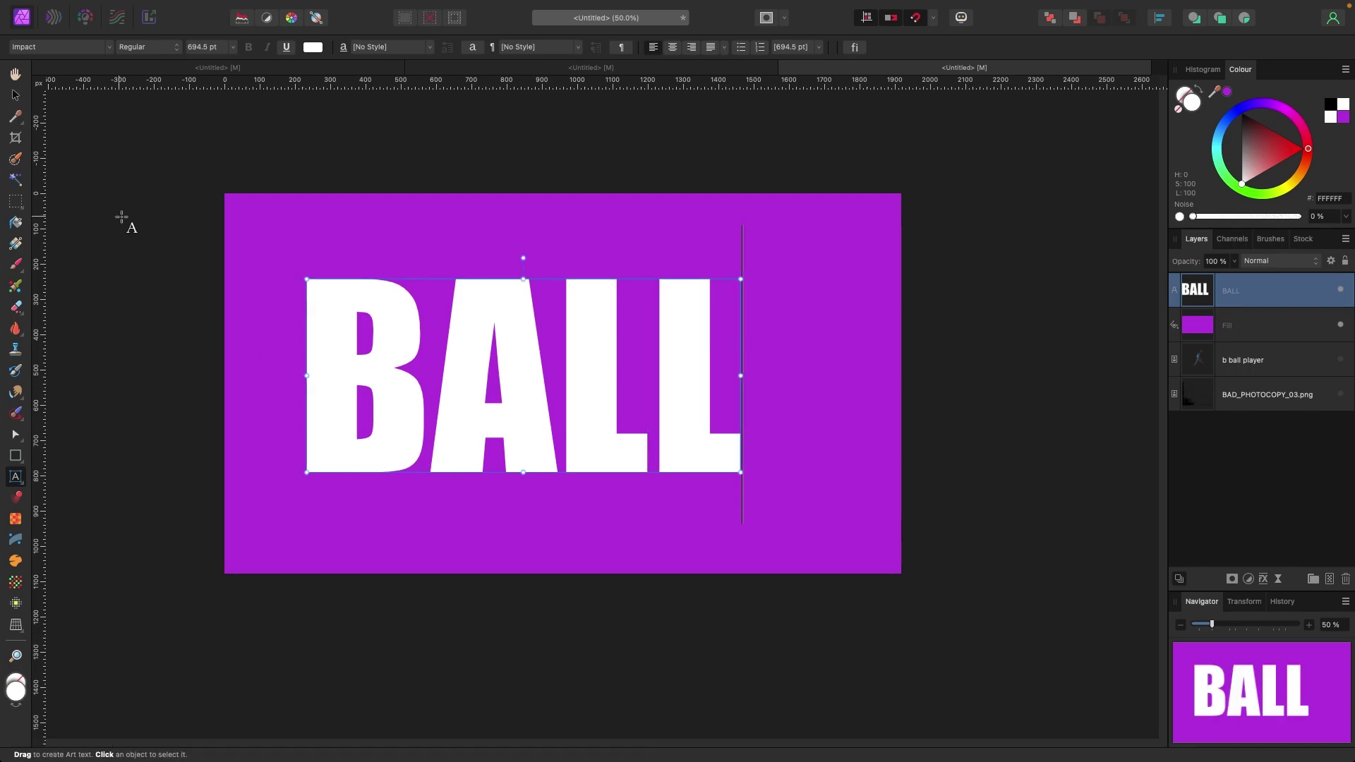
pyautogui.click(15, 95)
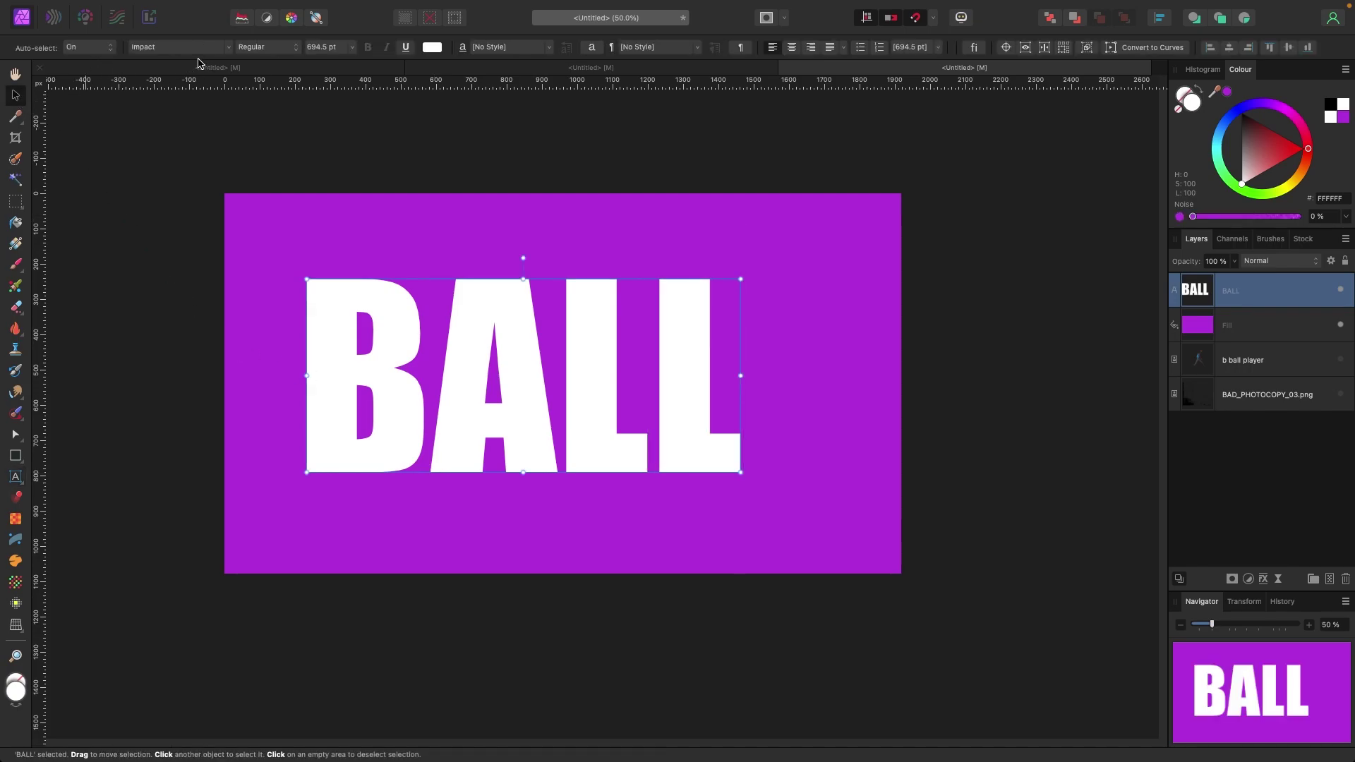
# Enlarge the BALL text to about 942 pt, centre it so it nearly fills the purple canvas, and deselect it
pyautogui.moveTo(742, 281); pyautogui.dragTo(833, 238)
pyautogui.moveTo(308, 473); pyautogui.dragTo(265, 491)
pyautogui.moveTo(832, 490); pyautogui.dragTo(806, 478)
pyautogui.moveTo(884, 525); pyautogui.dragTo(840, 504)
pyautogui.moveTo(733, 488); pyautogui.dragTo(741, 503)
pyautogui.click(925, 458)
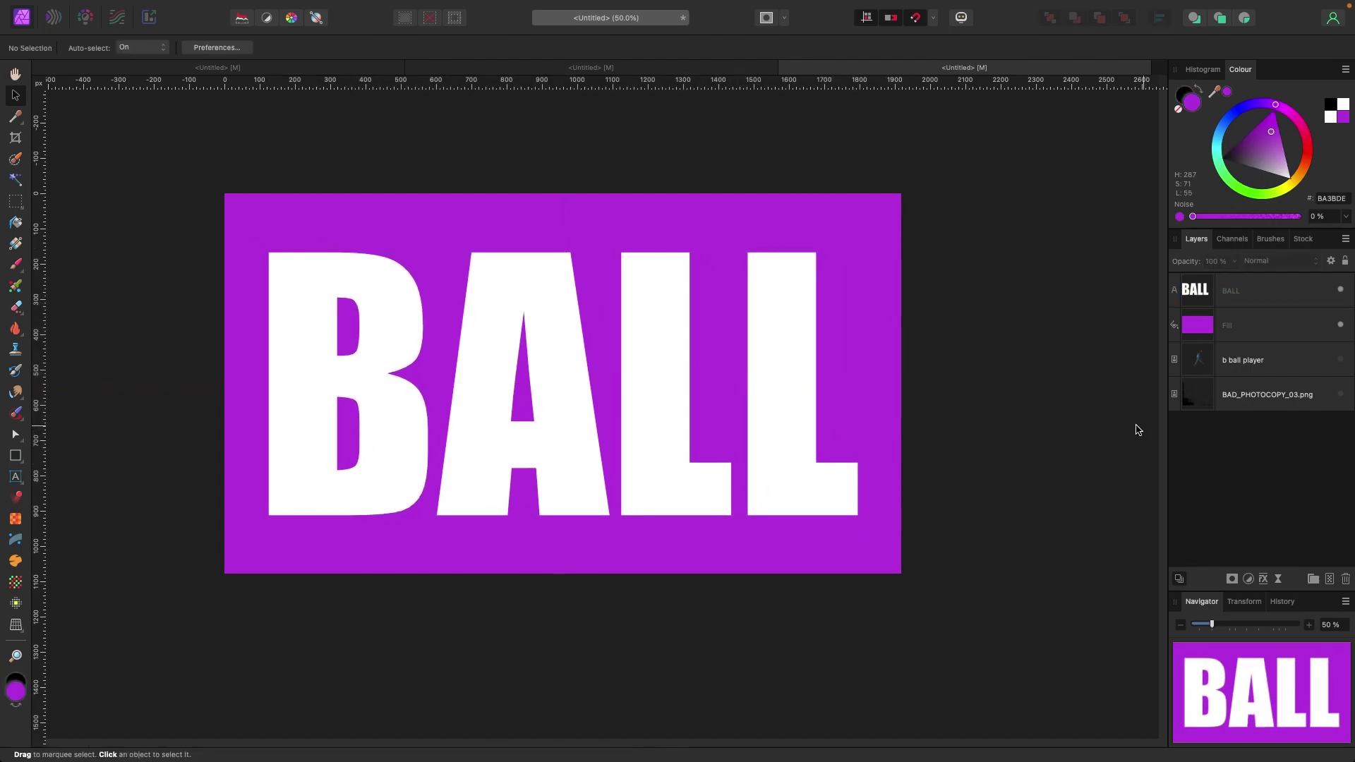
# Show the b ball player layer, raise it above the BALL text, and shift the player to straddle the two Ls
pyautogui.click(1336, 366)
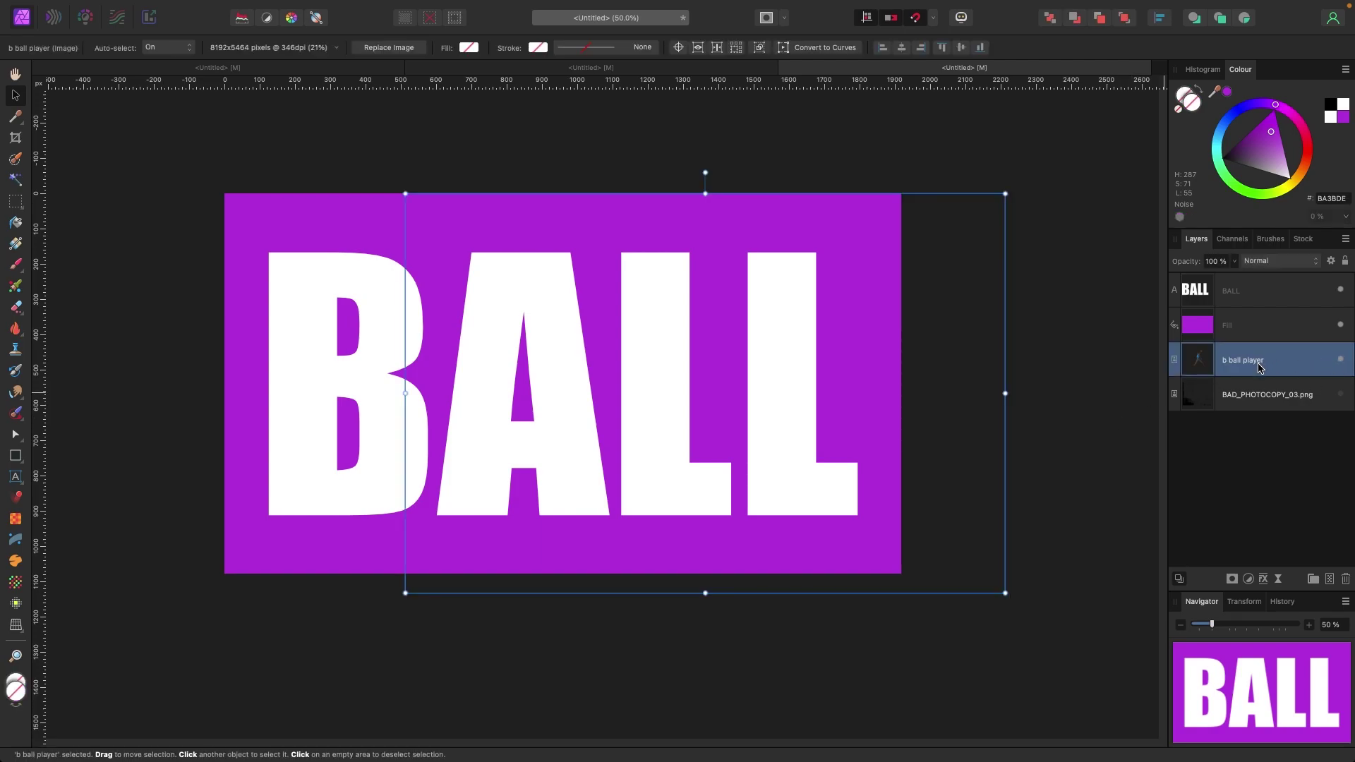
pyautogui.moveTo(1255, 367); pyautogui.dragTo(1245, 276)
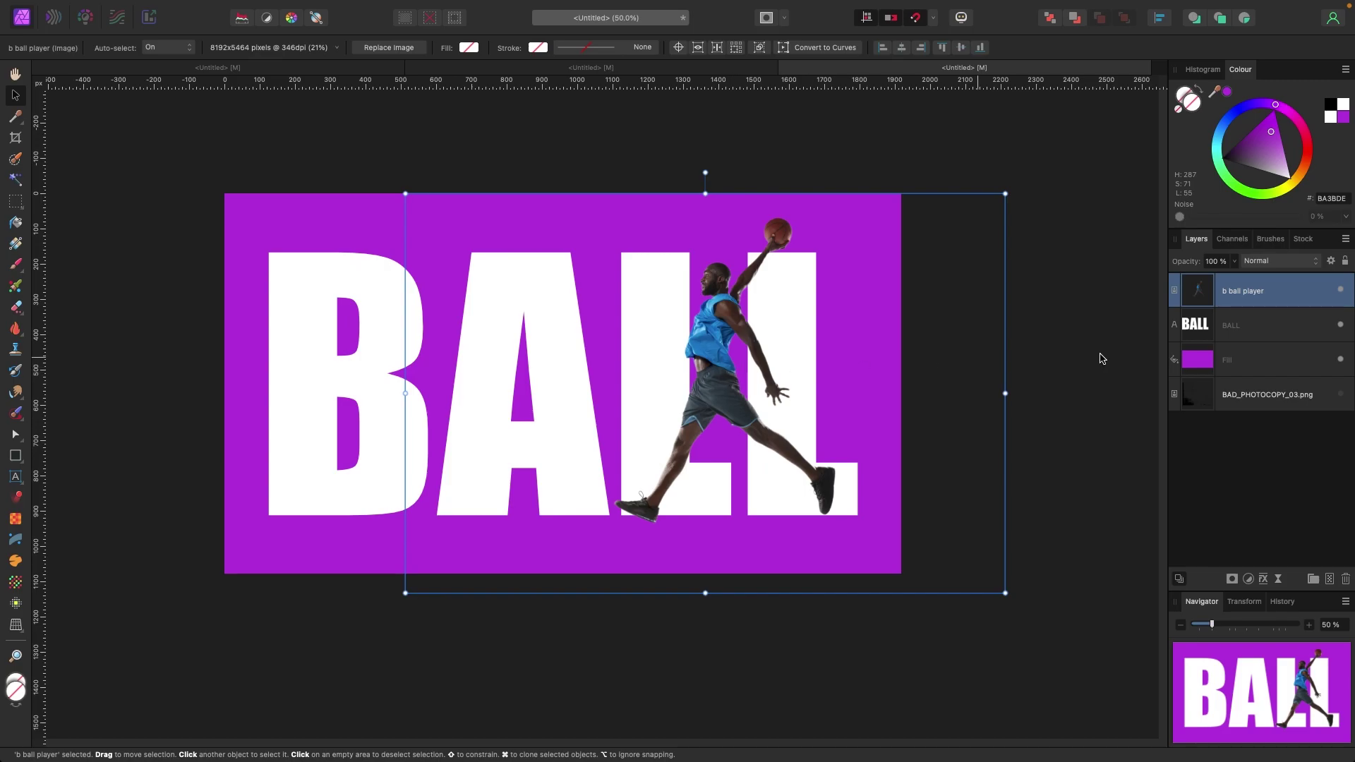
pyautogui.moveTo(757, 381); pyautogui.dragTo(717, 381)
pyautogui.moveTo(675, 376); pyautogui.dragTo(705, 374)
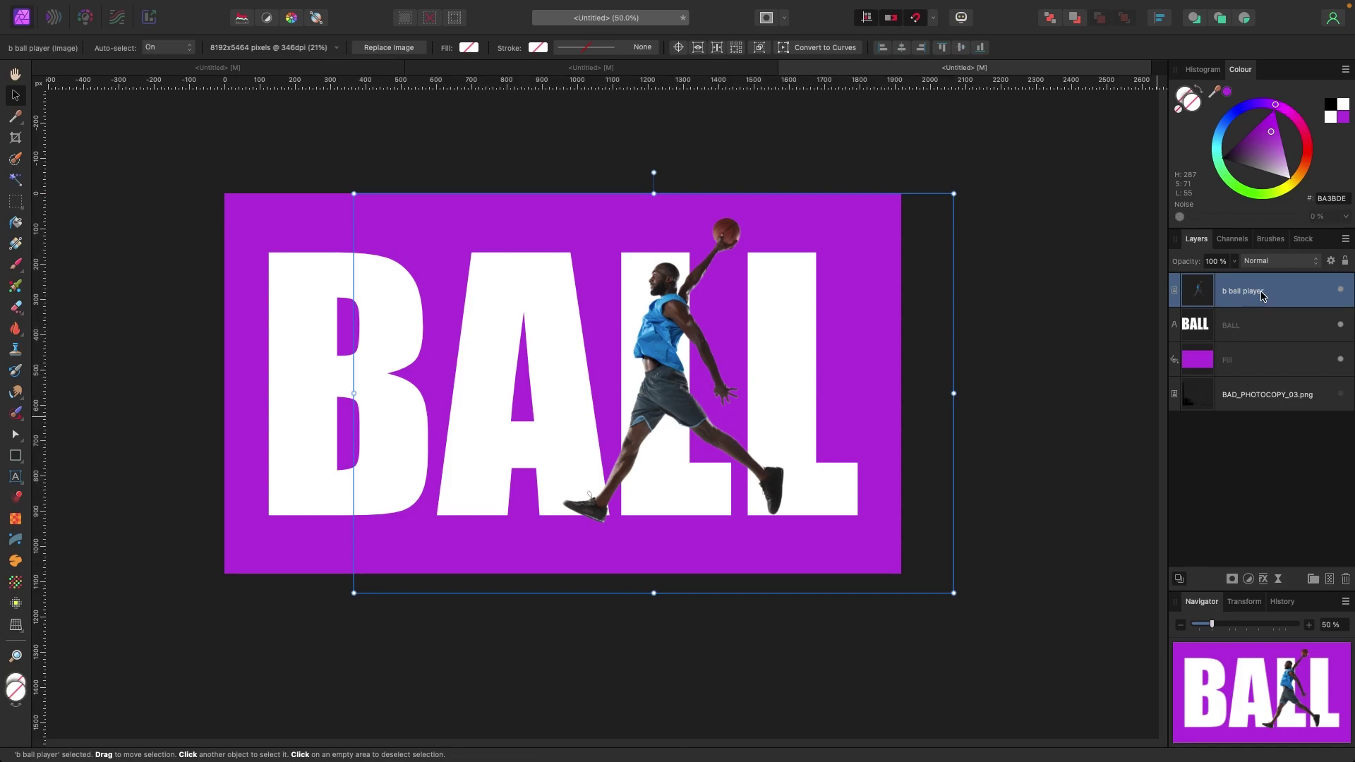
# Clip the b ball player layer inside the BALL text layer and expand the text layer's contents
pyautogui.moveTo(1261, 294); pyautogui.dragTo(1265, 333)
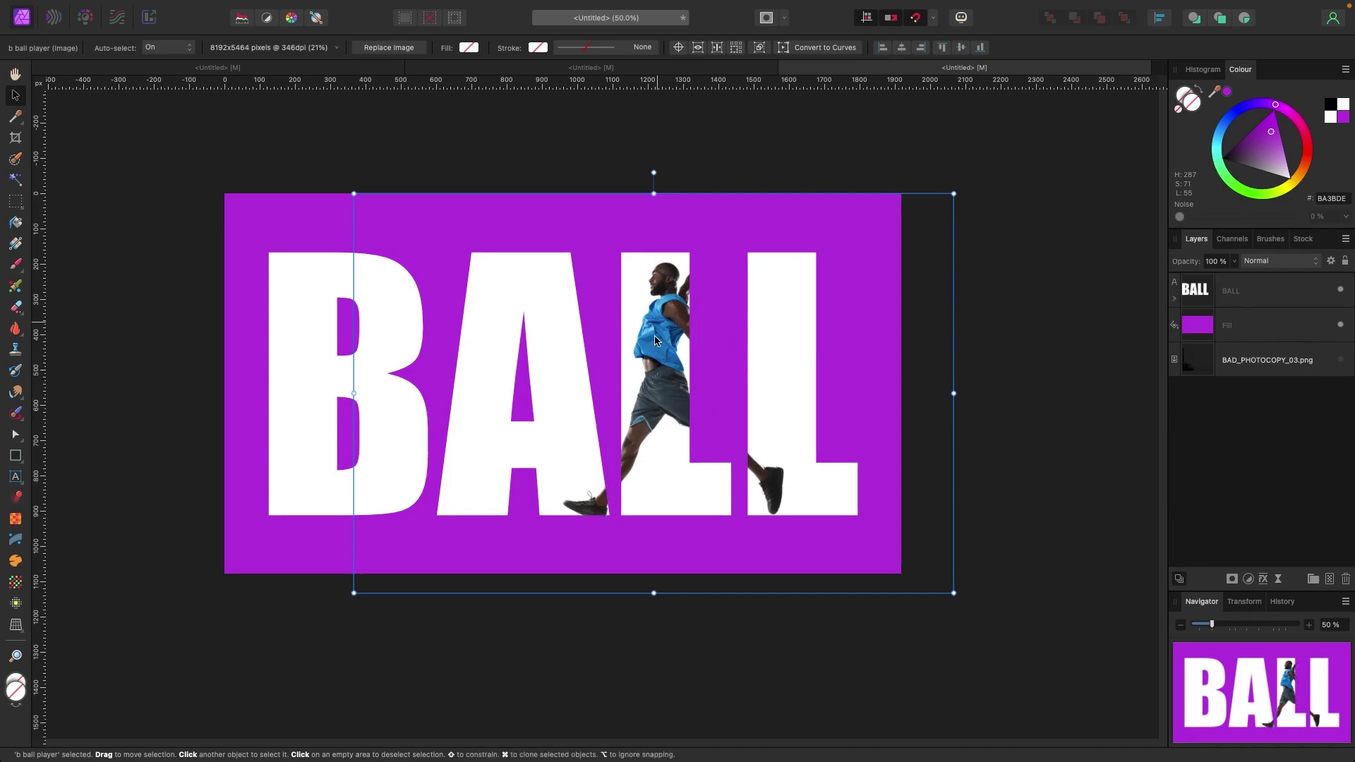
pyautogui.click(1030, 399)
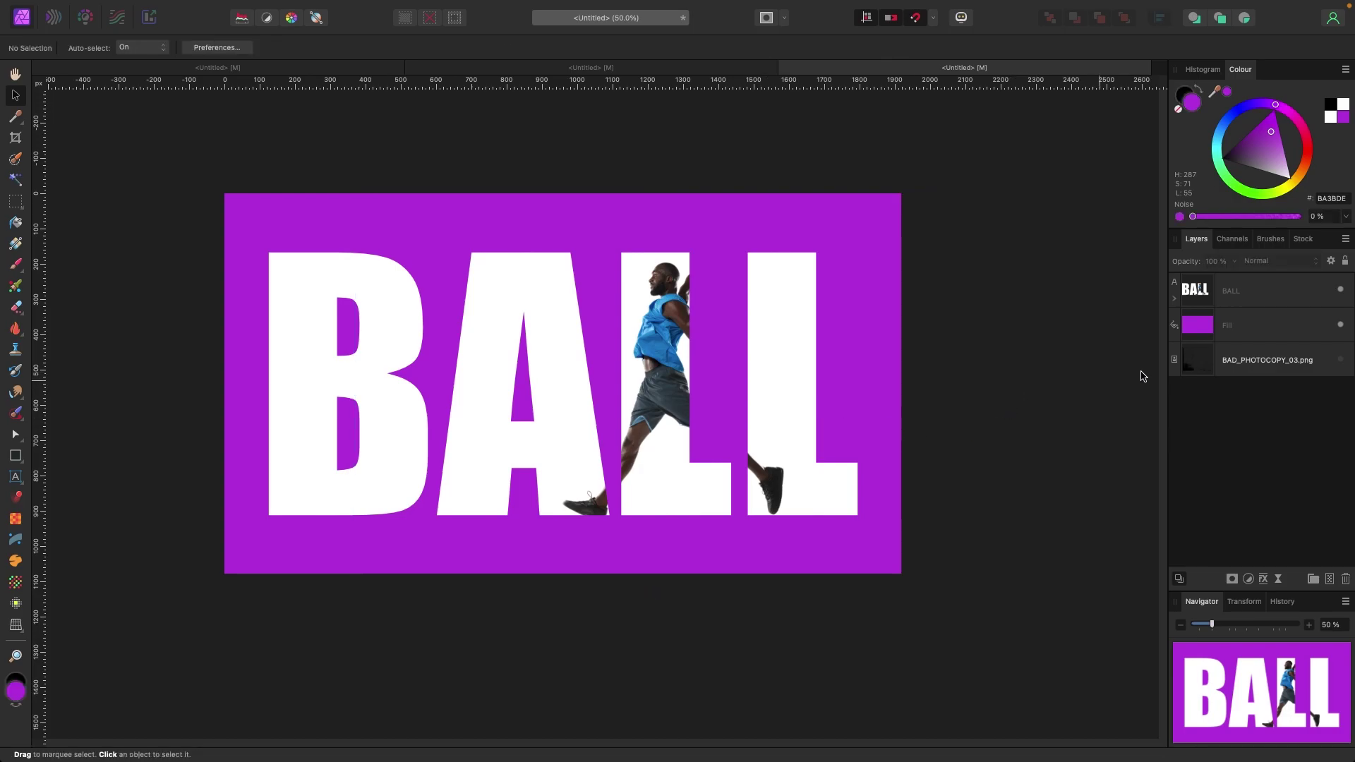
pyautogui.click(1175, 299)
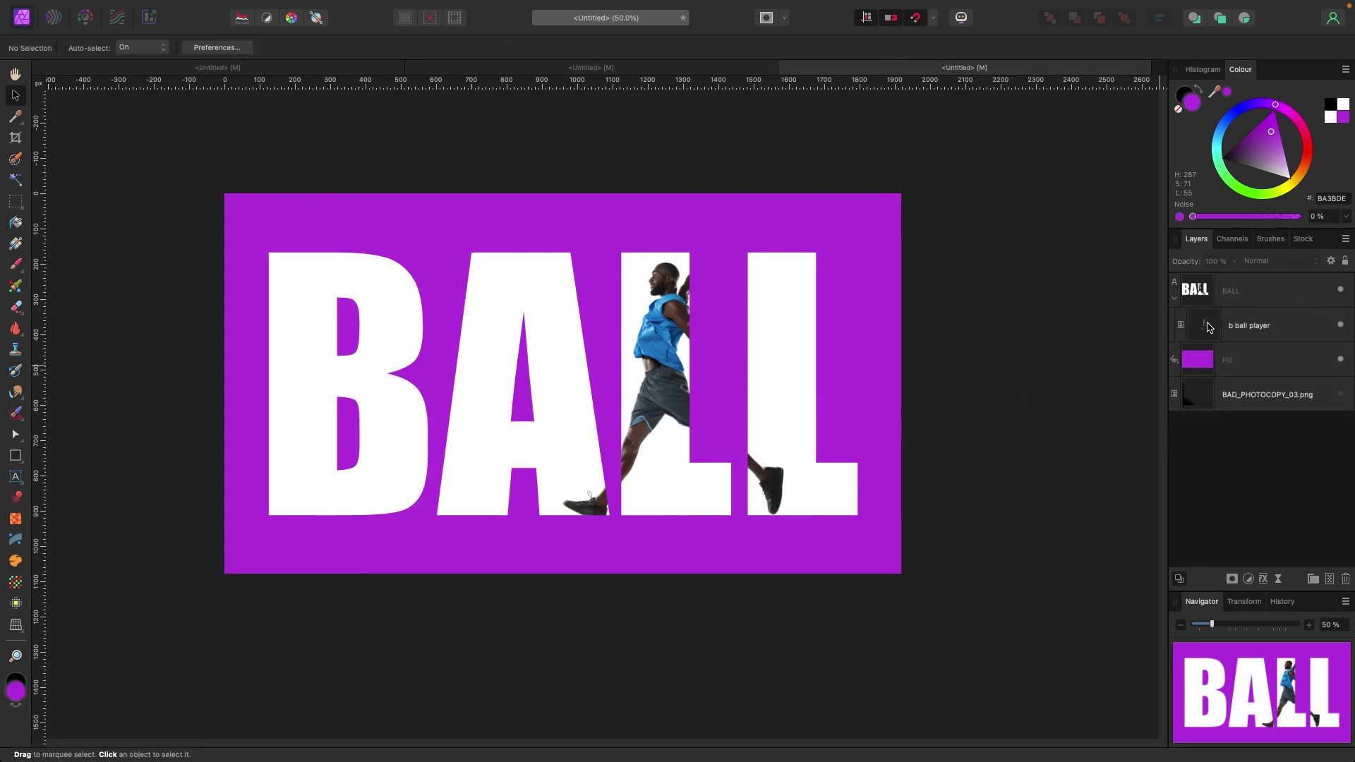
# Duplicate the clipped b ball player layer and move the copy out above the BALL text layer
pyautogui.click(1257, 332)
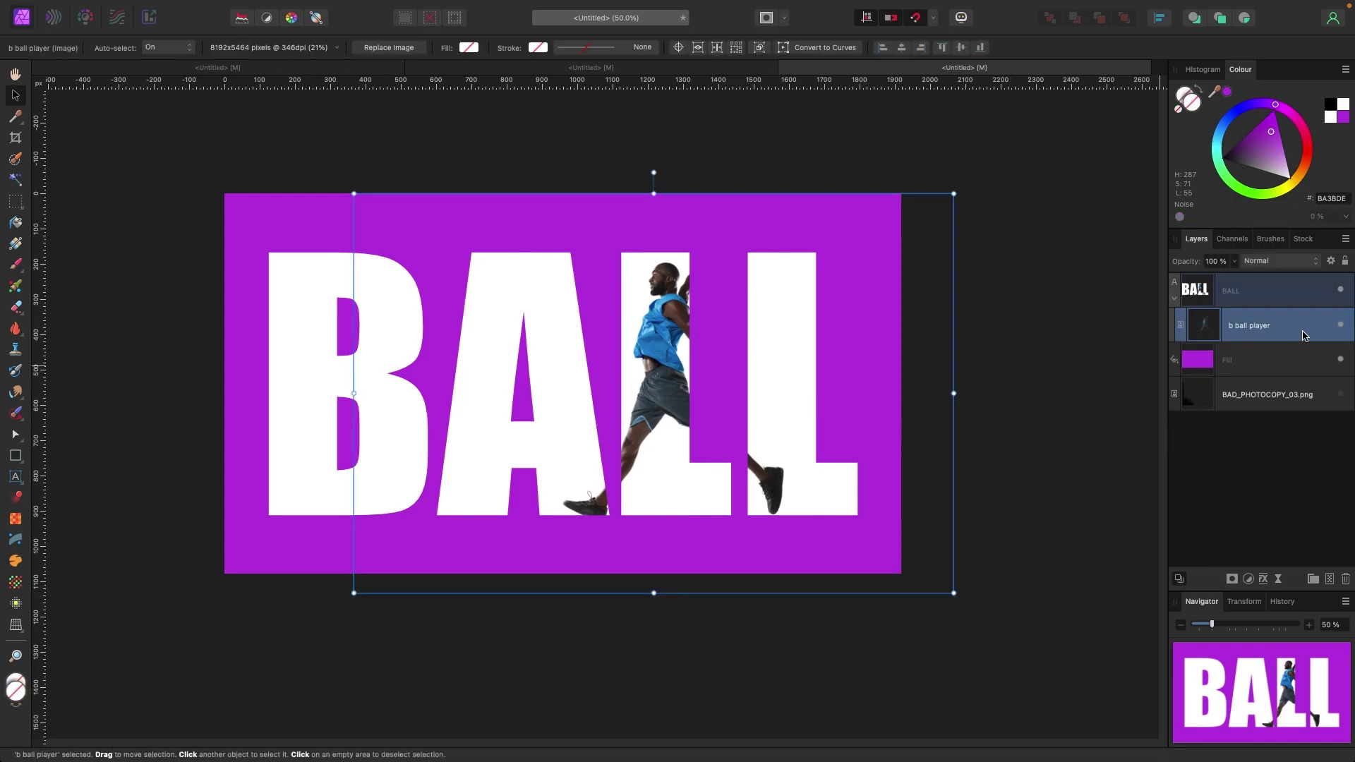
pyautogui.rightClick(1255, 334)
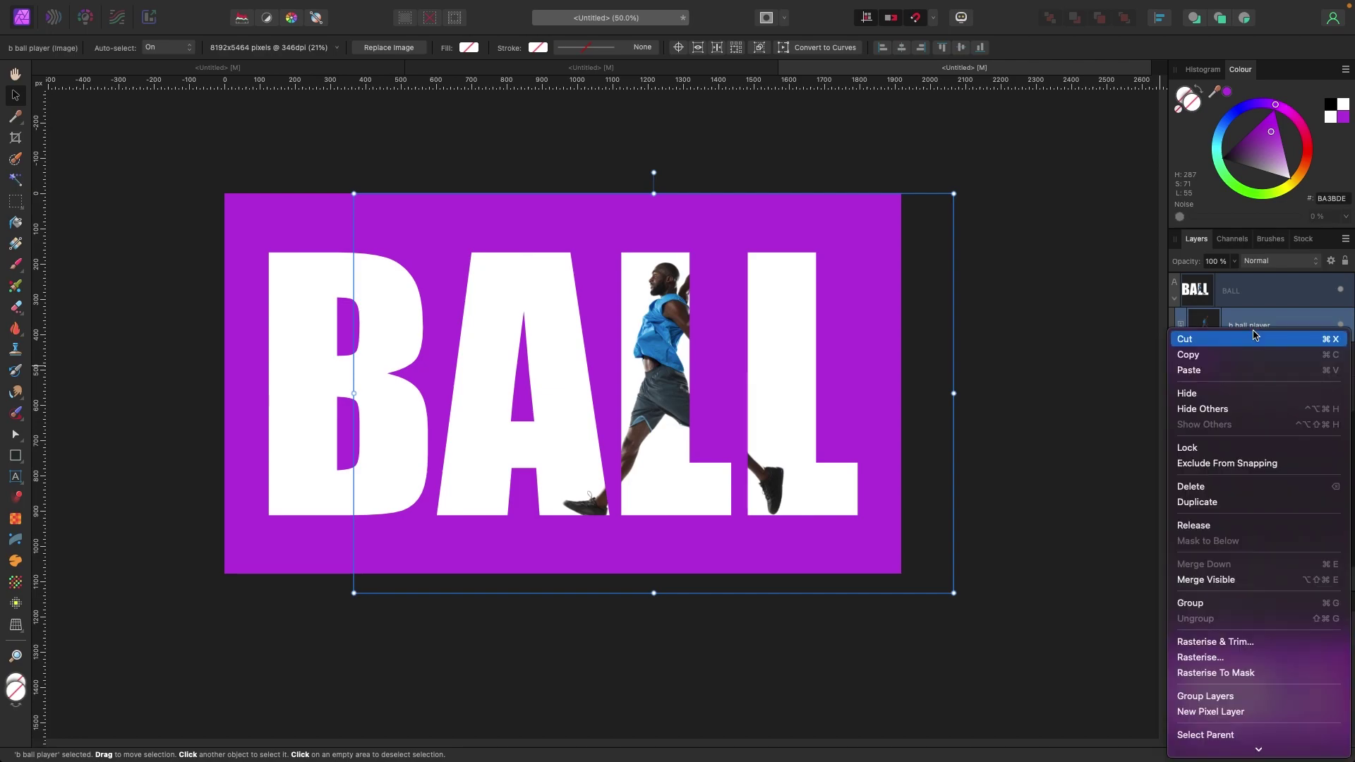
pyautogui.click(1219, 502)
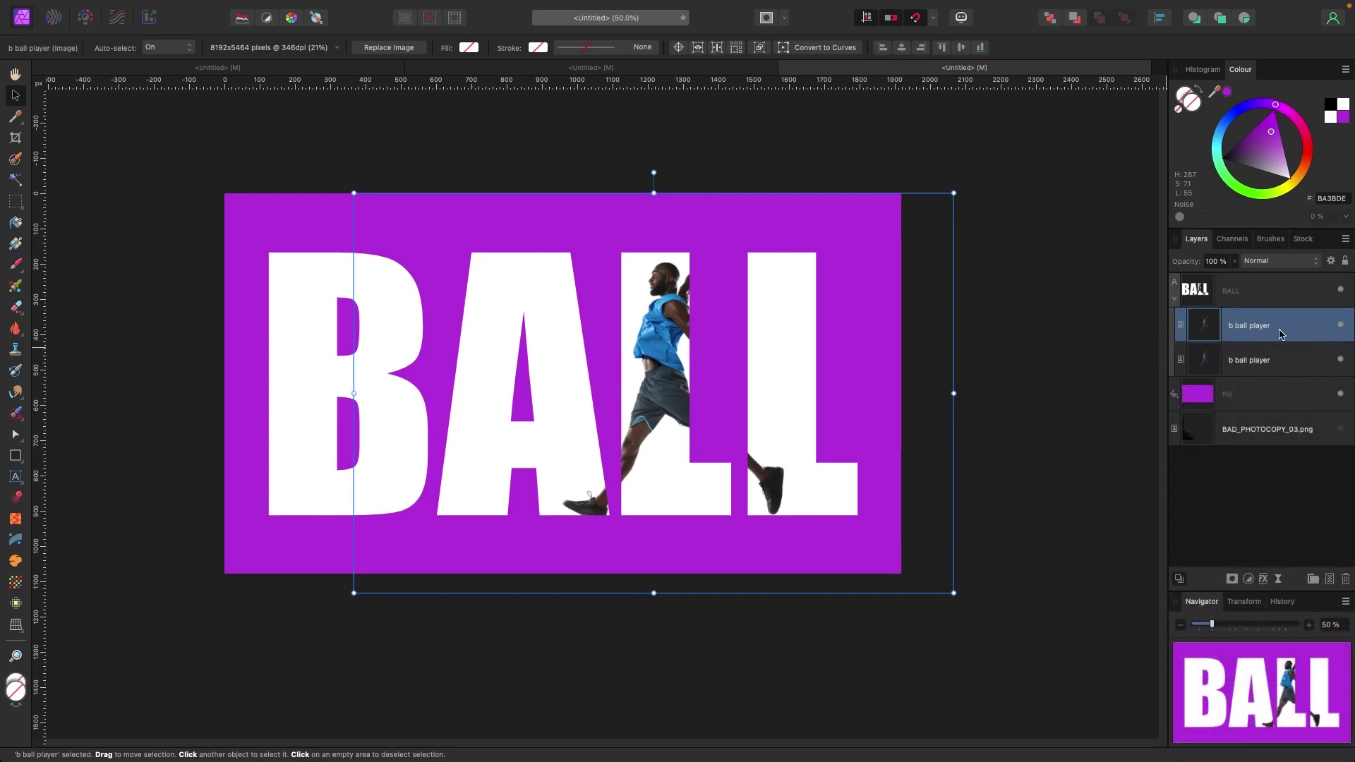
pyautogui.moveTo(1247, 334); pyautogui.dragTo(1235, 277)
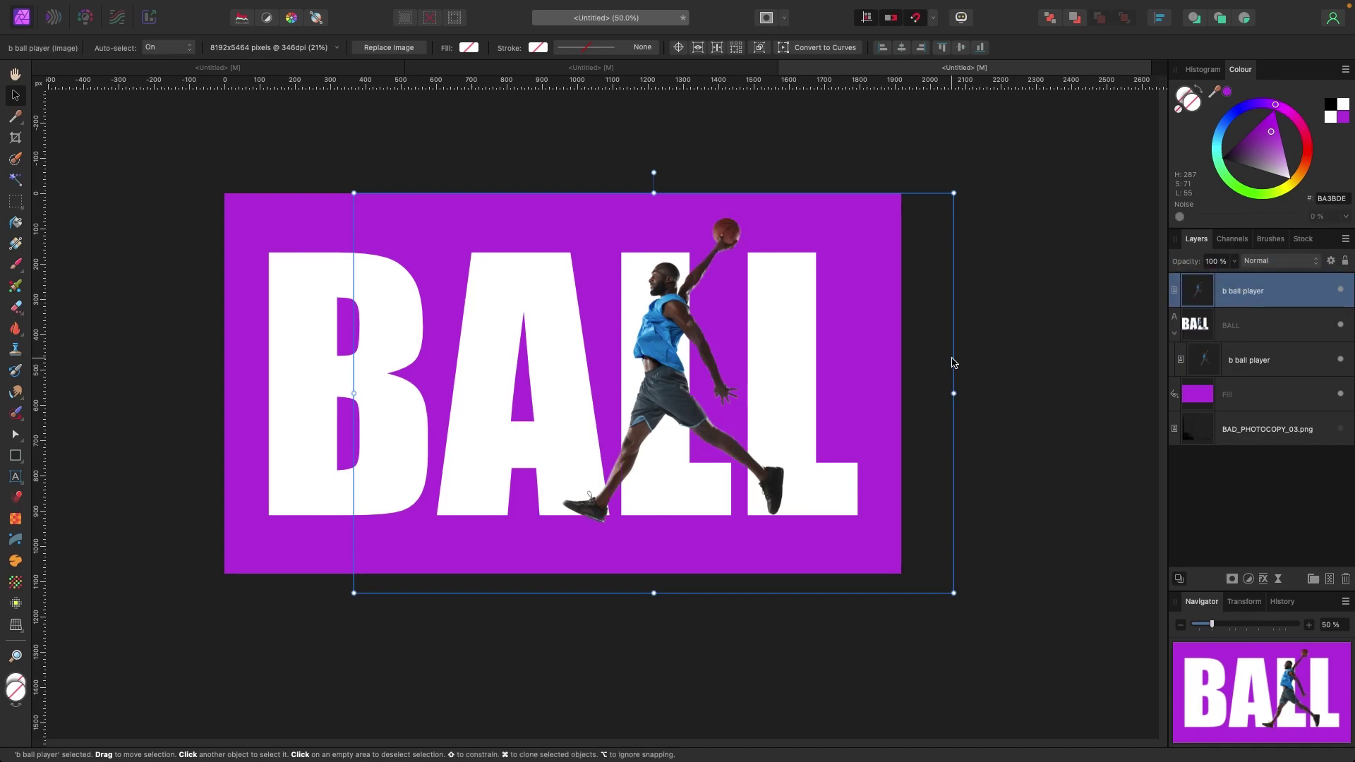
# Toggle the upper b ball player layer off and on to compare it with the clipped copy
pyautogui.click(1340, 291)
pyautogui.click(1340, 291)
pyautogui.click(1340, 291)
pyautogui.click(1340, 290)
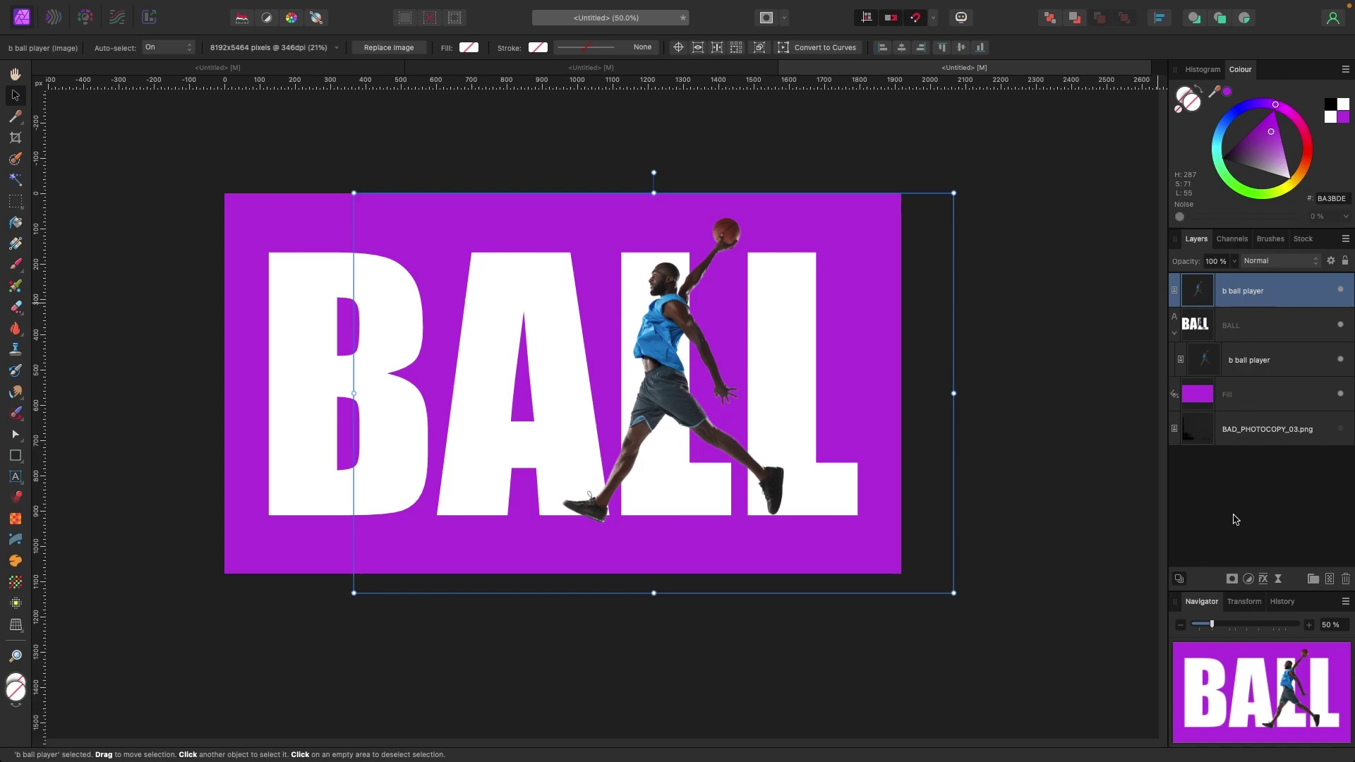
# Add a mask to the upper b ball player layer and select that mask
pyautogui.click(1231, 580)
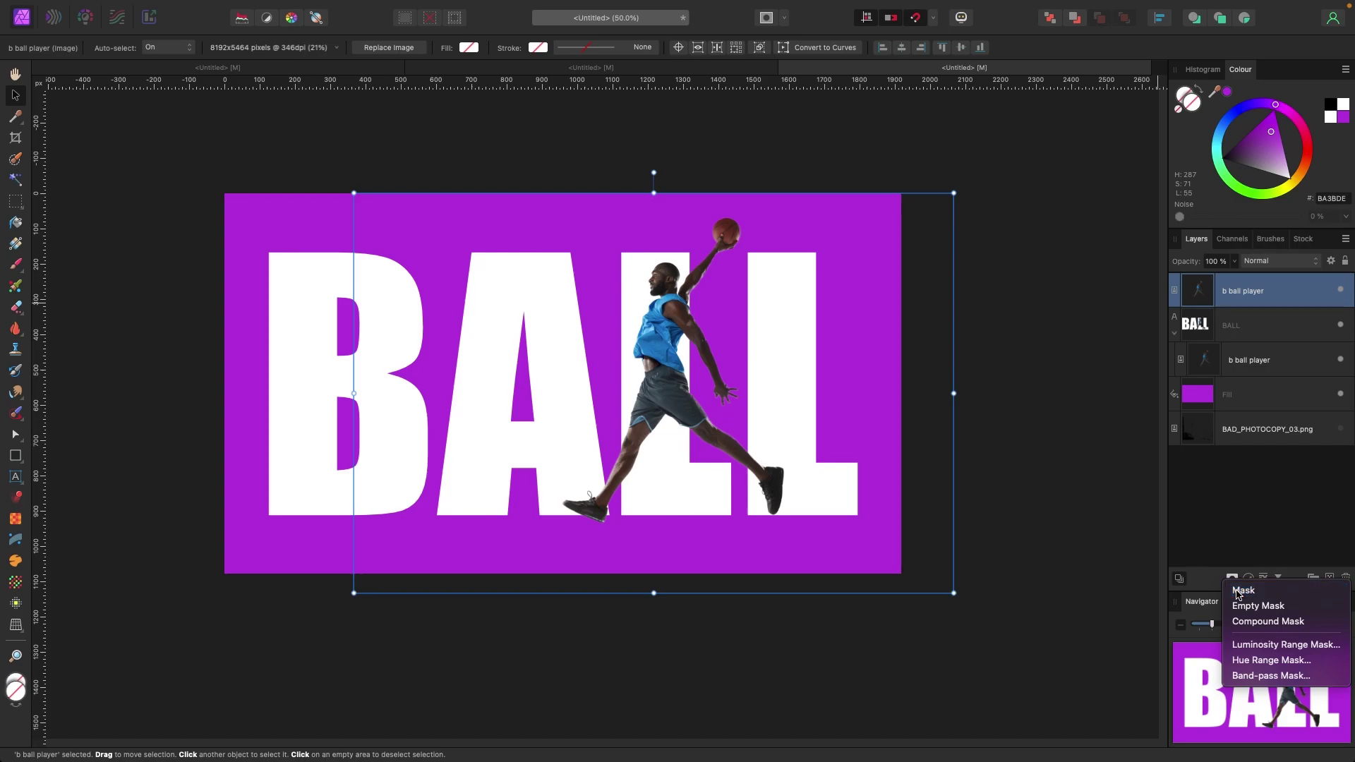
pyautogui.click(1234, 591)
pyautogui.click(1175, 297)
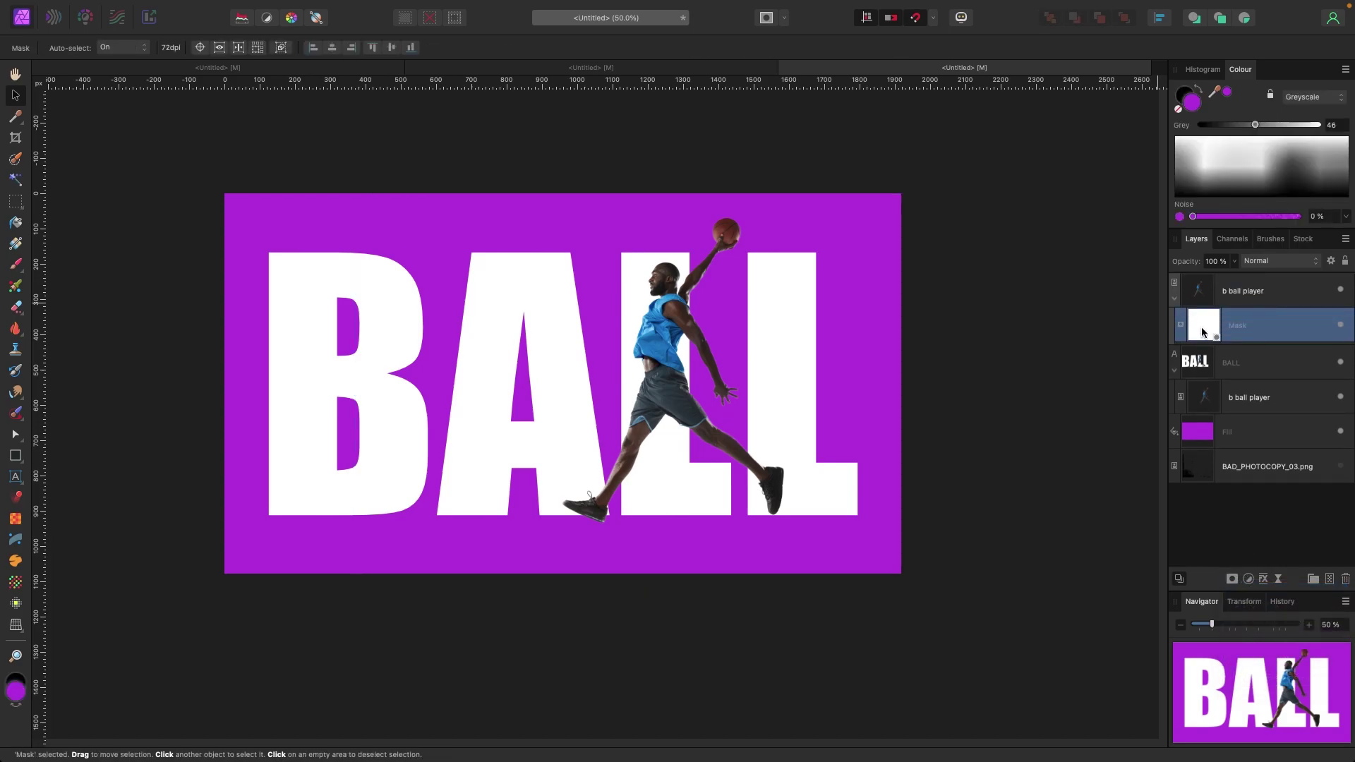
pyautogui.click(1203, 331)
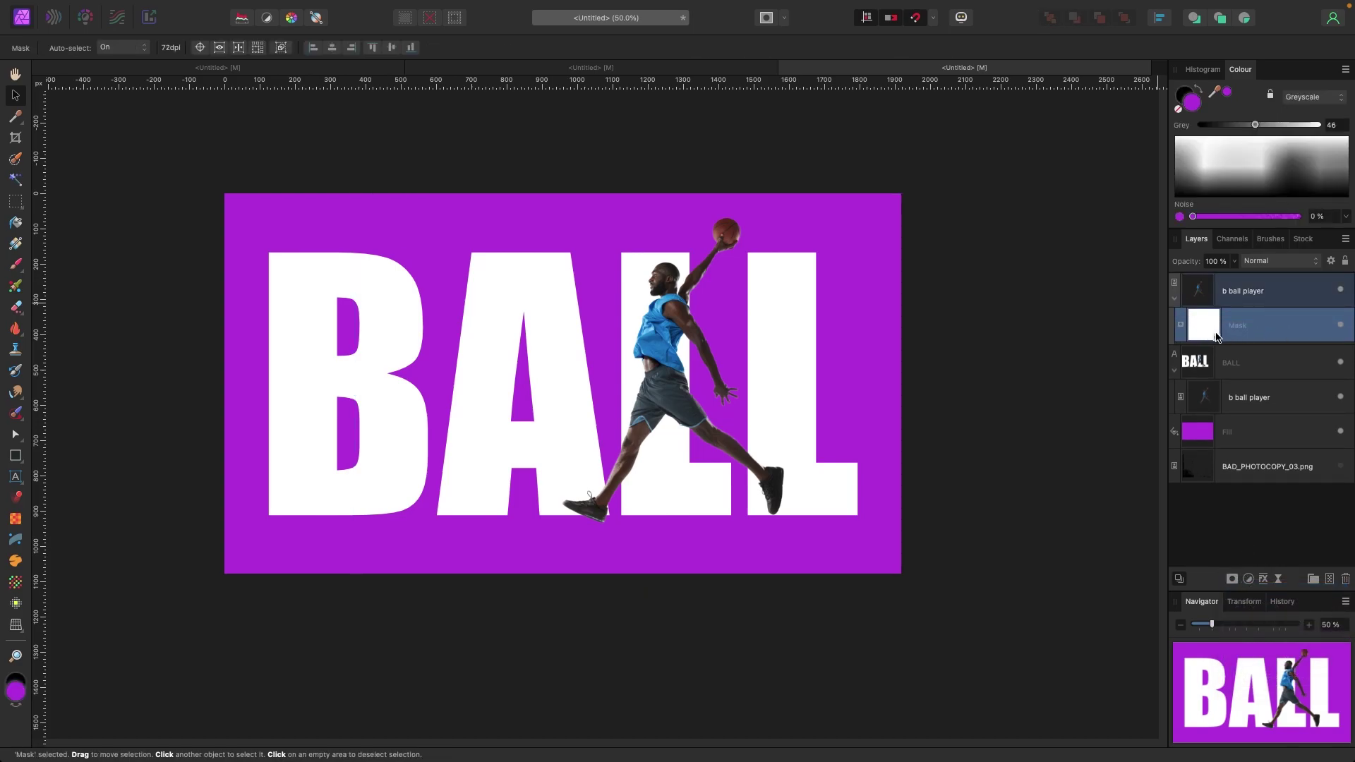
# Paint black with a soft brush on the mask to hide the player's rear thigh between the two Ls, then deselect
pyautogui.click(16, 264)
pyautogui.press('x')
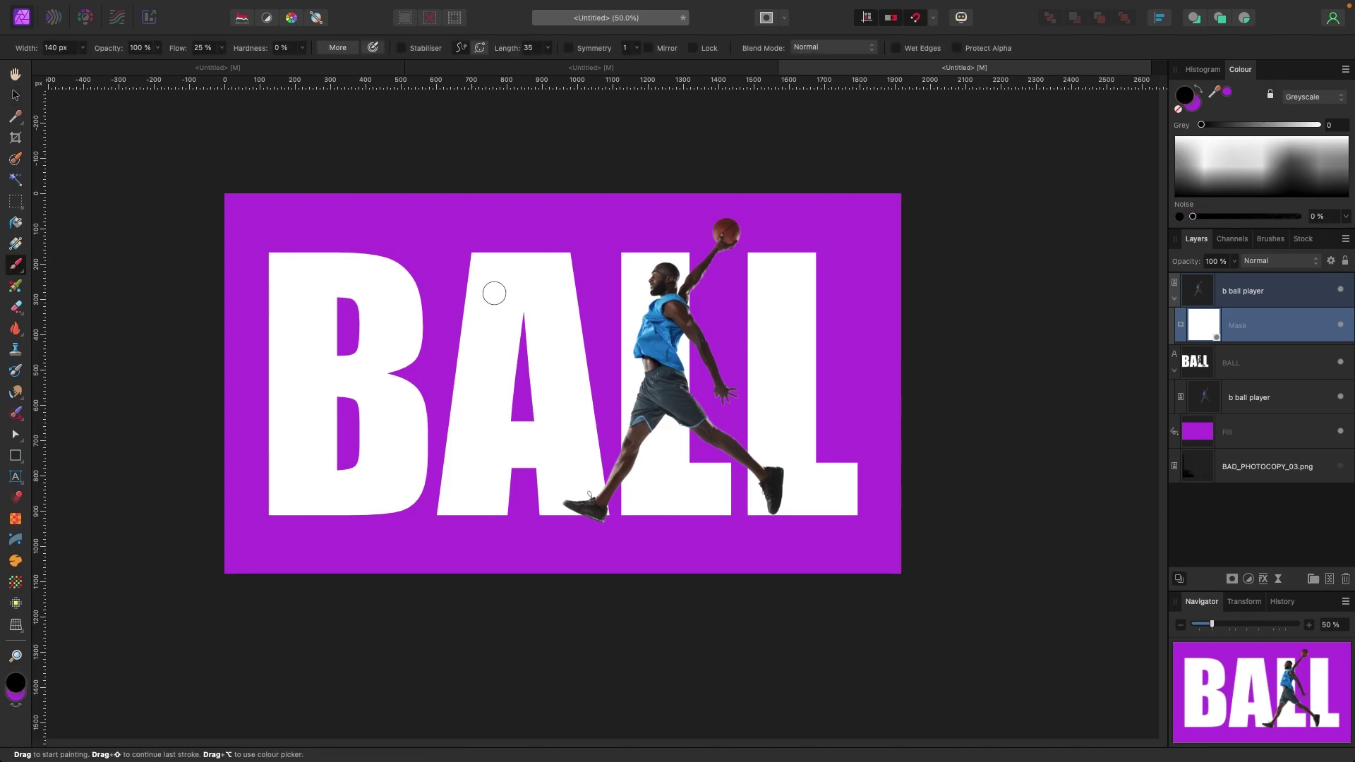
pyautogui.click(722, 244)
pyautogui.hotkey('ctrl', 'z')
pyautogui.press(']')
pyautogui.scroll(2, 656, 429)
pyautogui.scroll(-2, 635, 459)
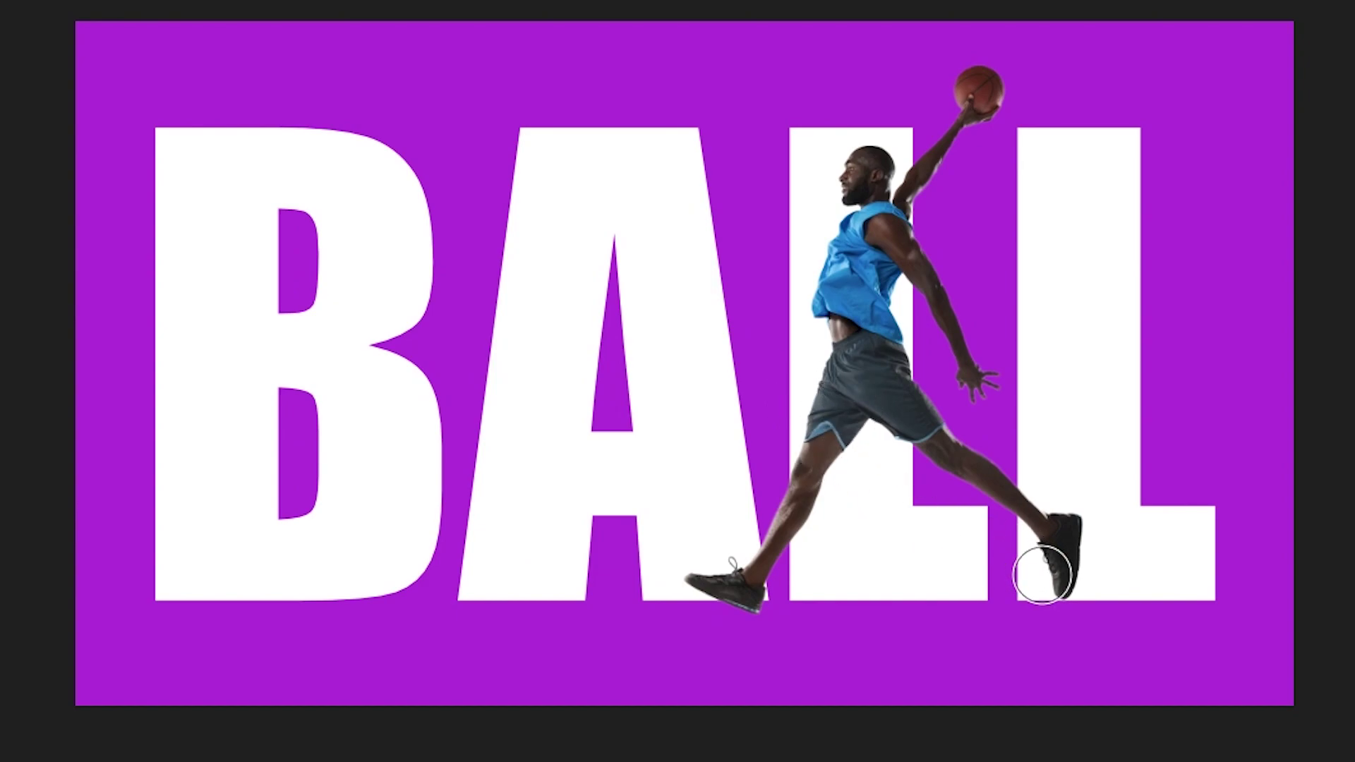
pyautogui.click(924, 424)
pyautogui.moveTo(923, 424)
pyautogui.mouseDown()
pyautogui.moveTo(922, 447)
pyautogui.moveTo(929, 432)
pyautogui.moveTo(962, 495)
pyautogui.moveTo(956, 466)
pyautogui.moveTo(980, 529)
pyautogui.moveTo(985, 452)
pyautogui.moveTo(950, 423)
pyautogui.moveTo(967, 535)
pyautogui.moveTo(985, 486)
pyautogui.moveTo(965, 457)
pyautogui.mouseUp()
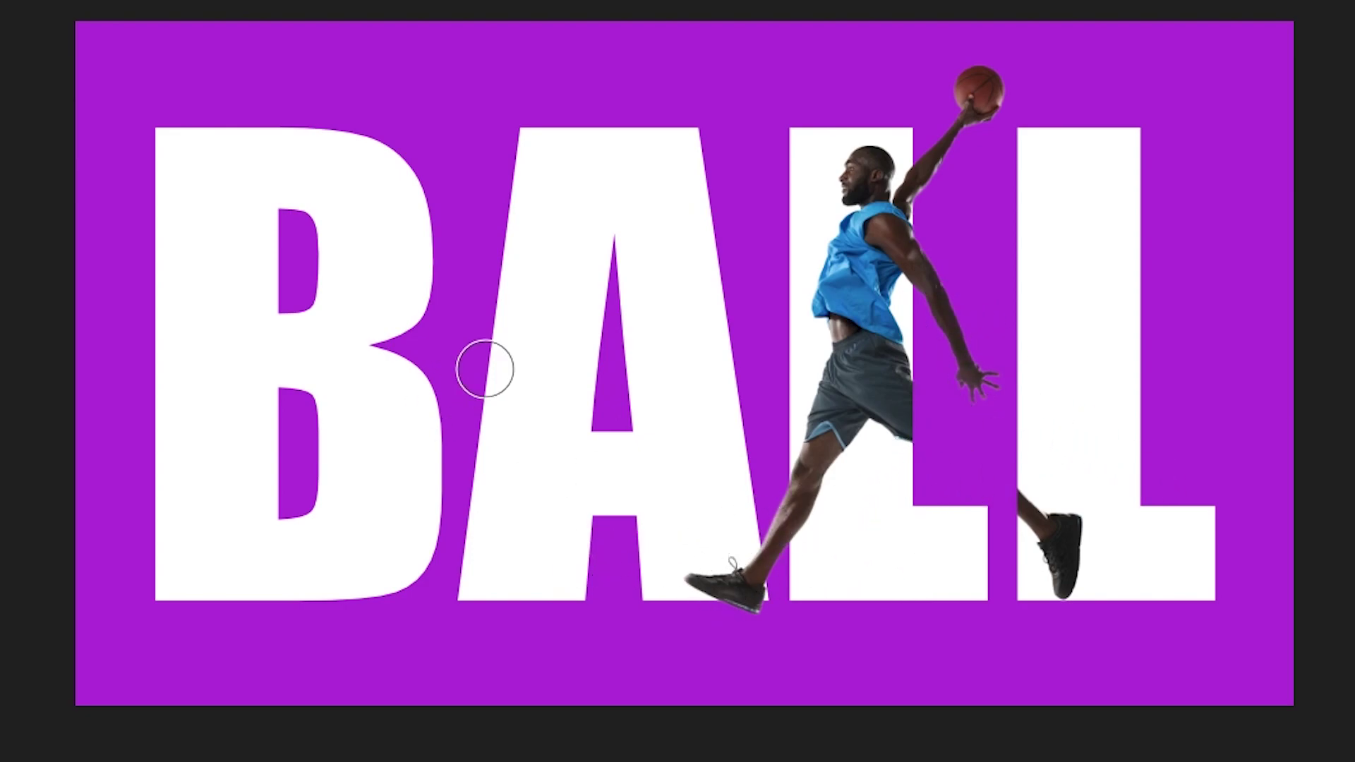
pyautogui.press('v')
pyautogui.click(175, 176)
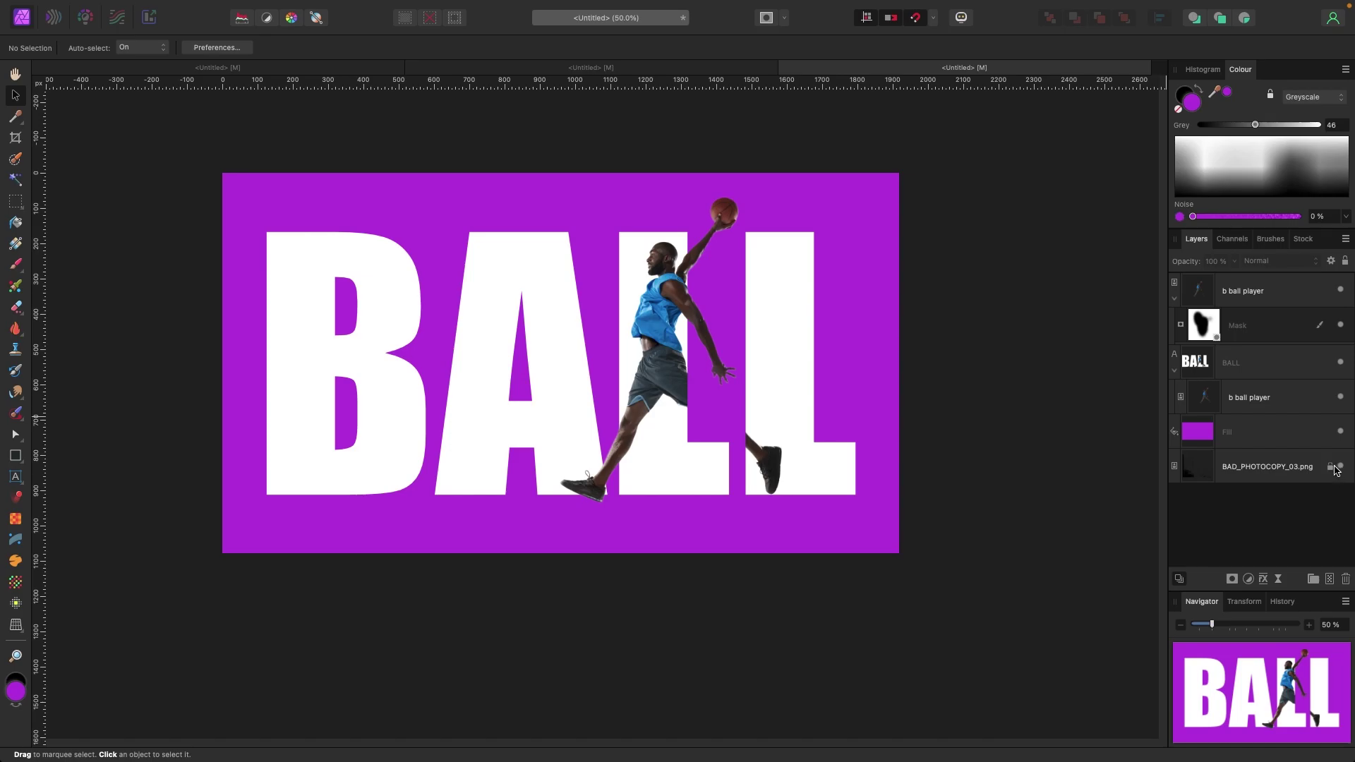
# Move the BAD_PHOTOCOPY_03.png texture layer above the purple fill and scale it down to about 50%
pyautogui.click(1309, 471)
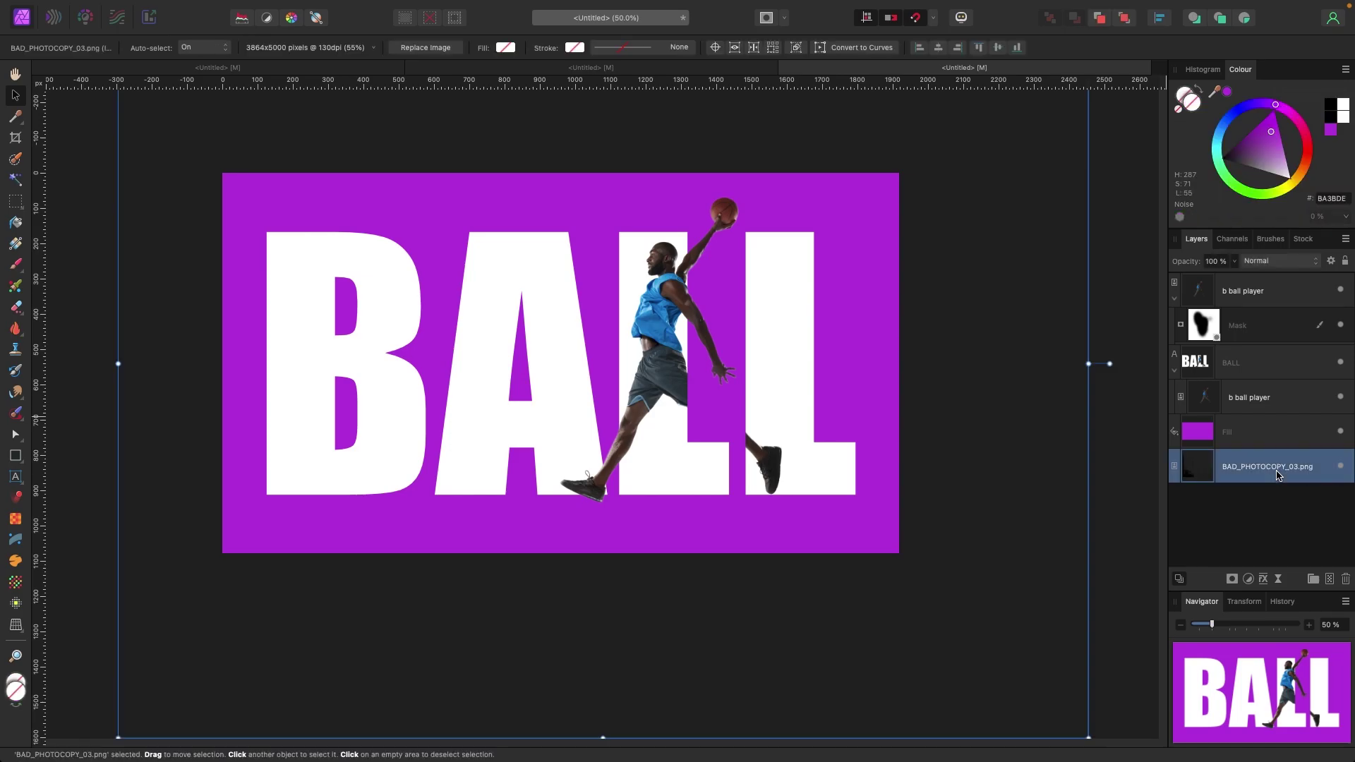
pyautogui.moveTo(1223, 463); pyautogui.dragTo(1223, 434)
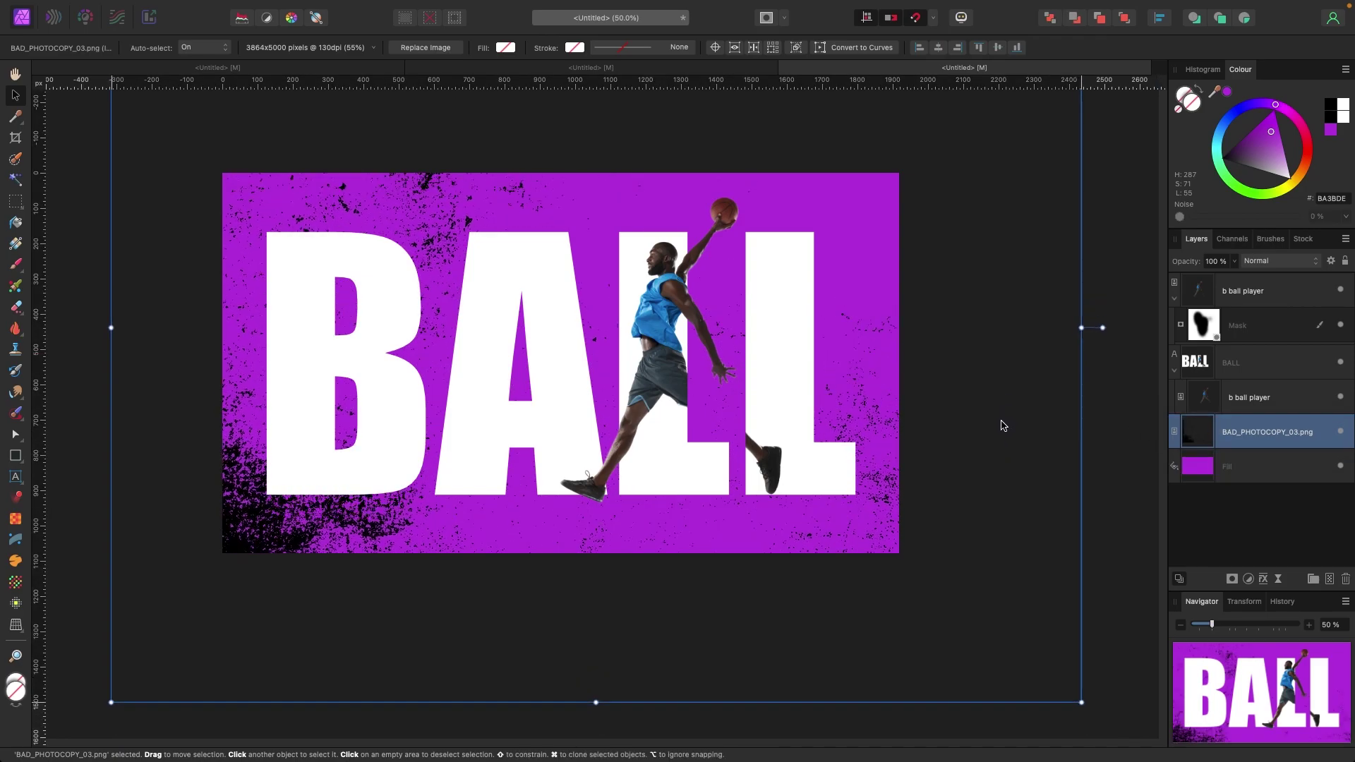
pyautogui.moveTo(1066, 723); pyautogui.dragTo(953, 633)
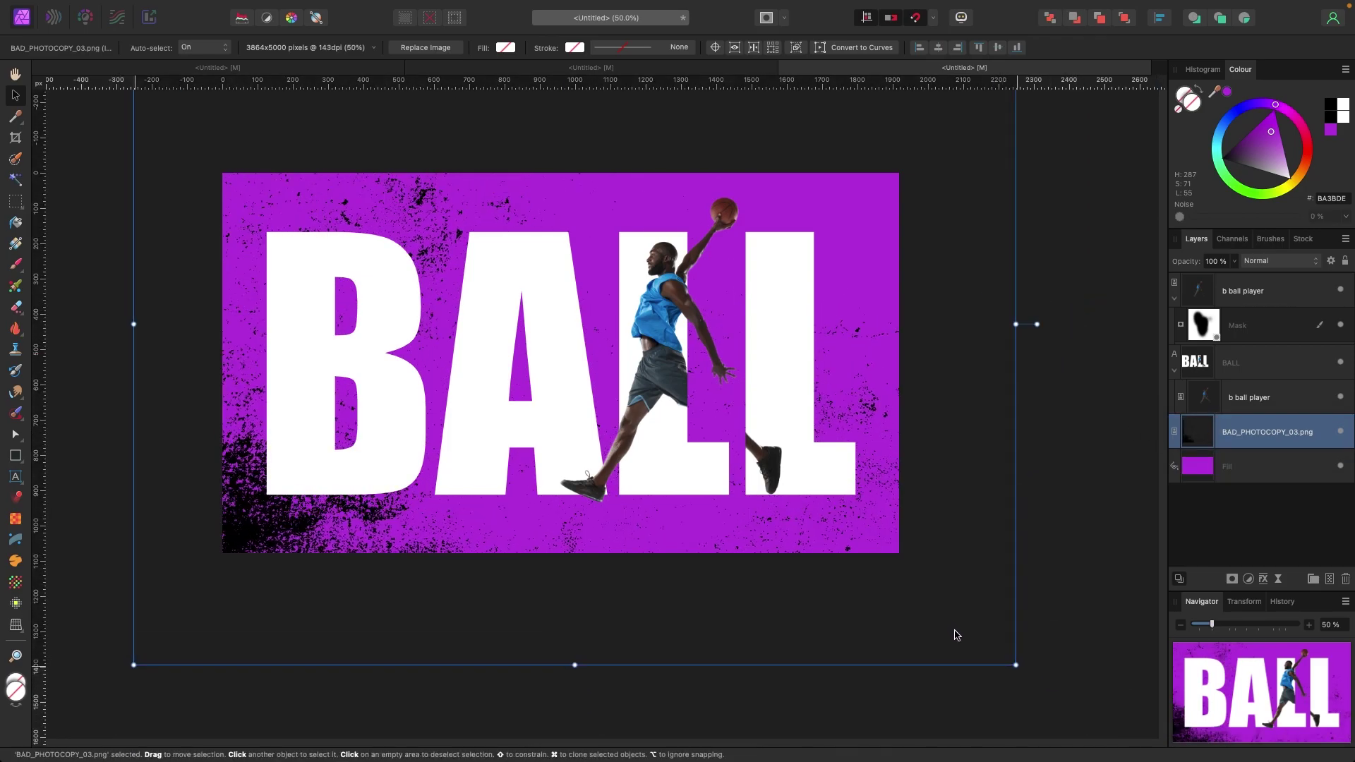
pyautogui.click(1278, 261)
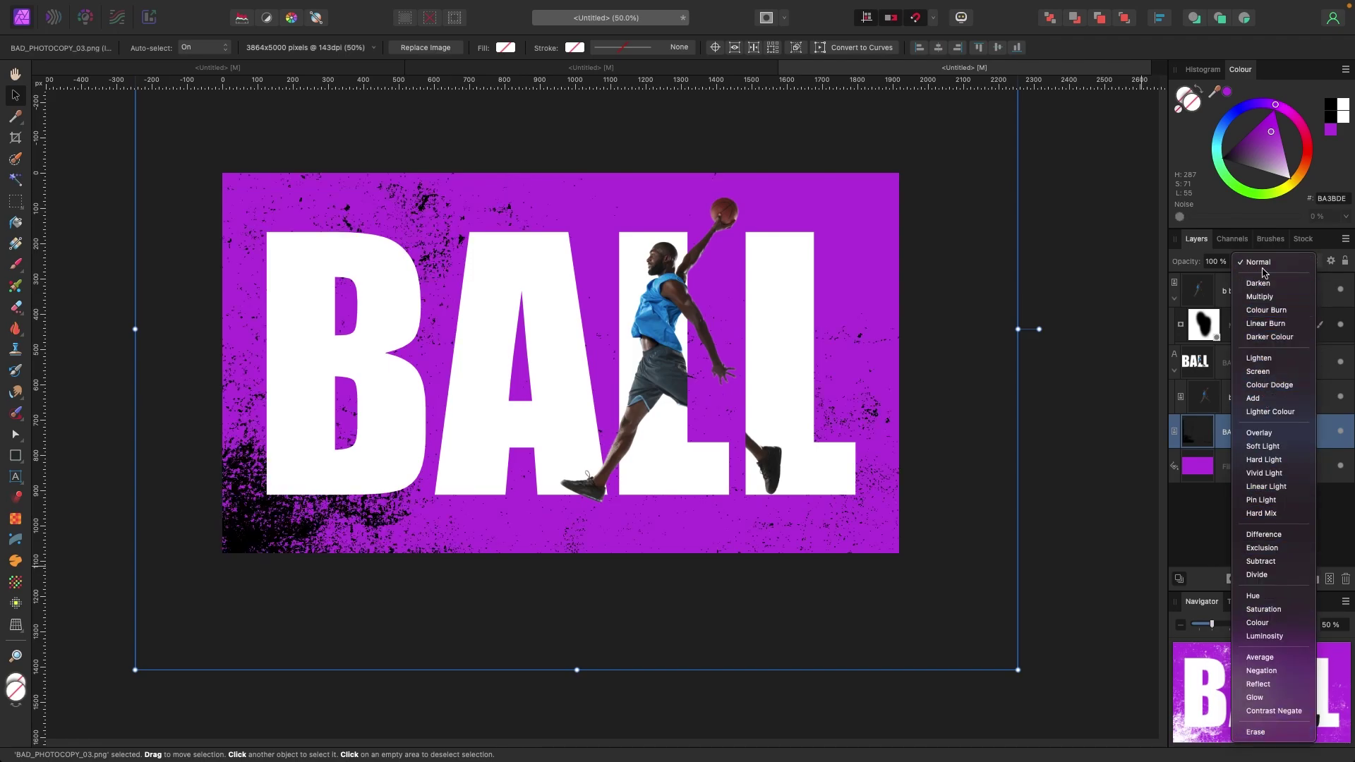
pyautogui.click(1259, 262)
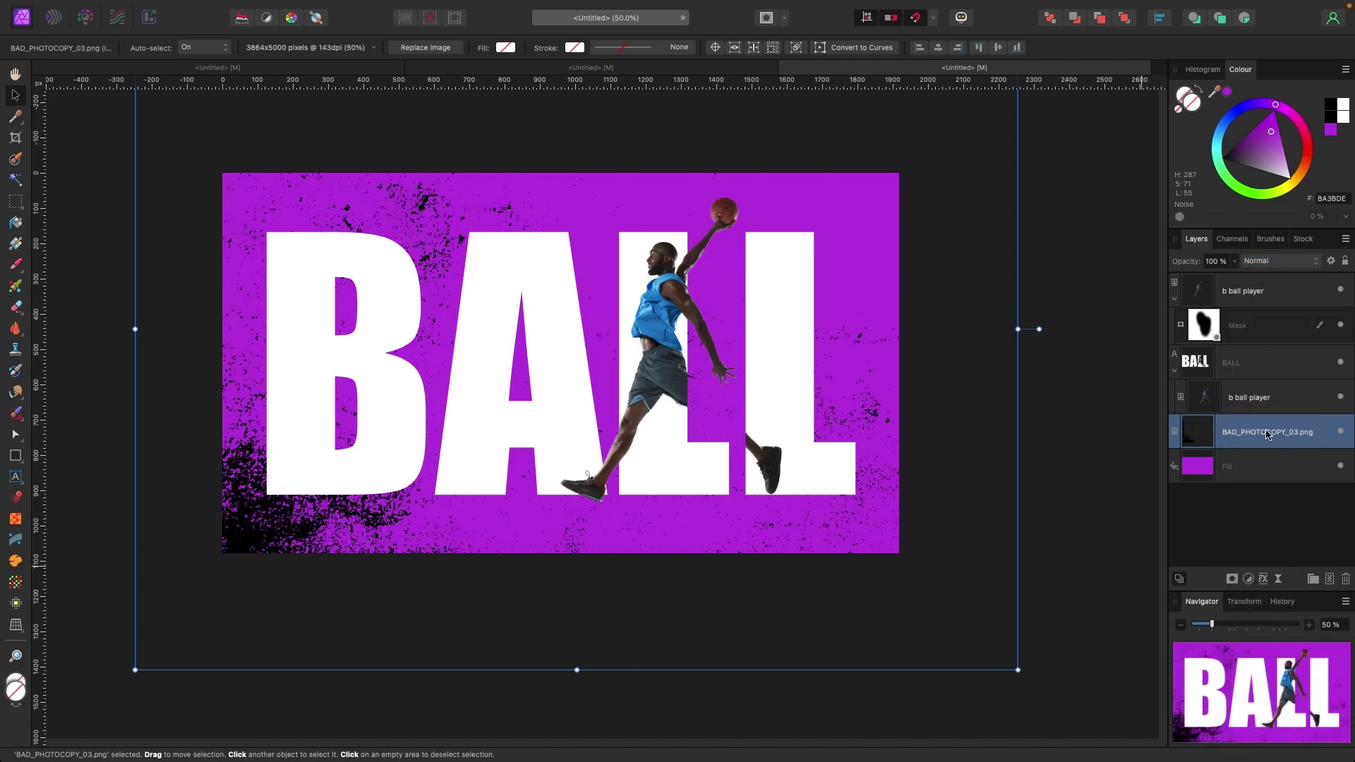
pyautogui.click(1283, 262)
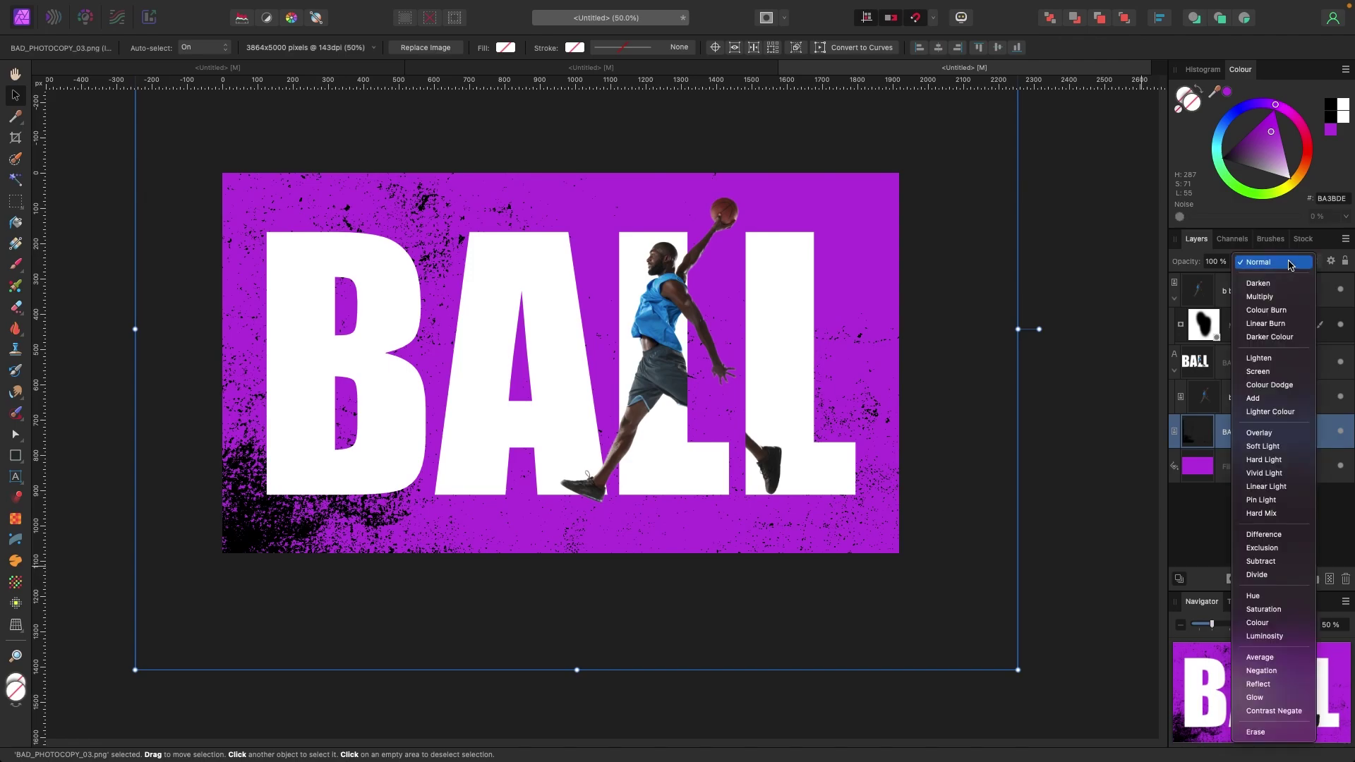
pyautogui.click(1282, 264)
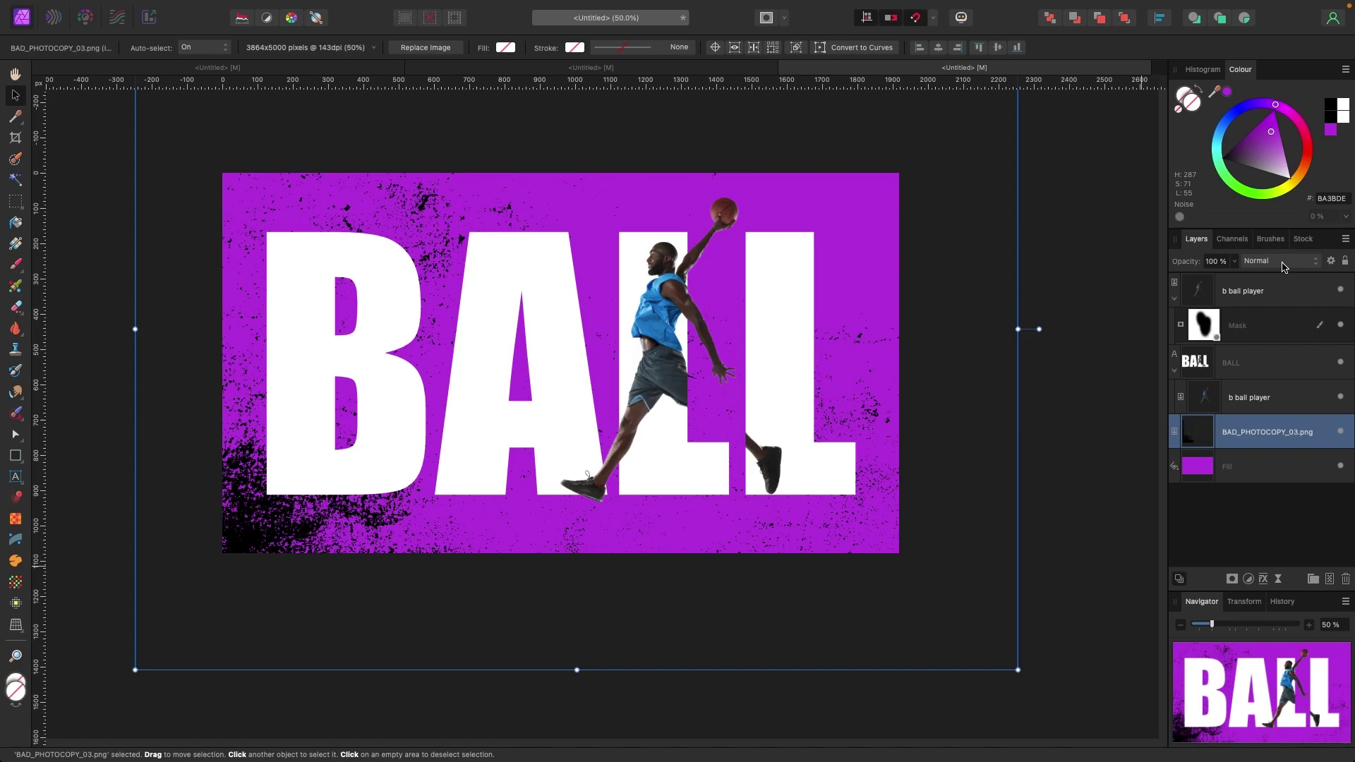
# Set the BAD_PHOTOCOPY_03.png layer's blend mode to Erase, then reposition the texture and scale it to about 49%
pyautogui.click(1283, 262)
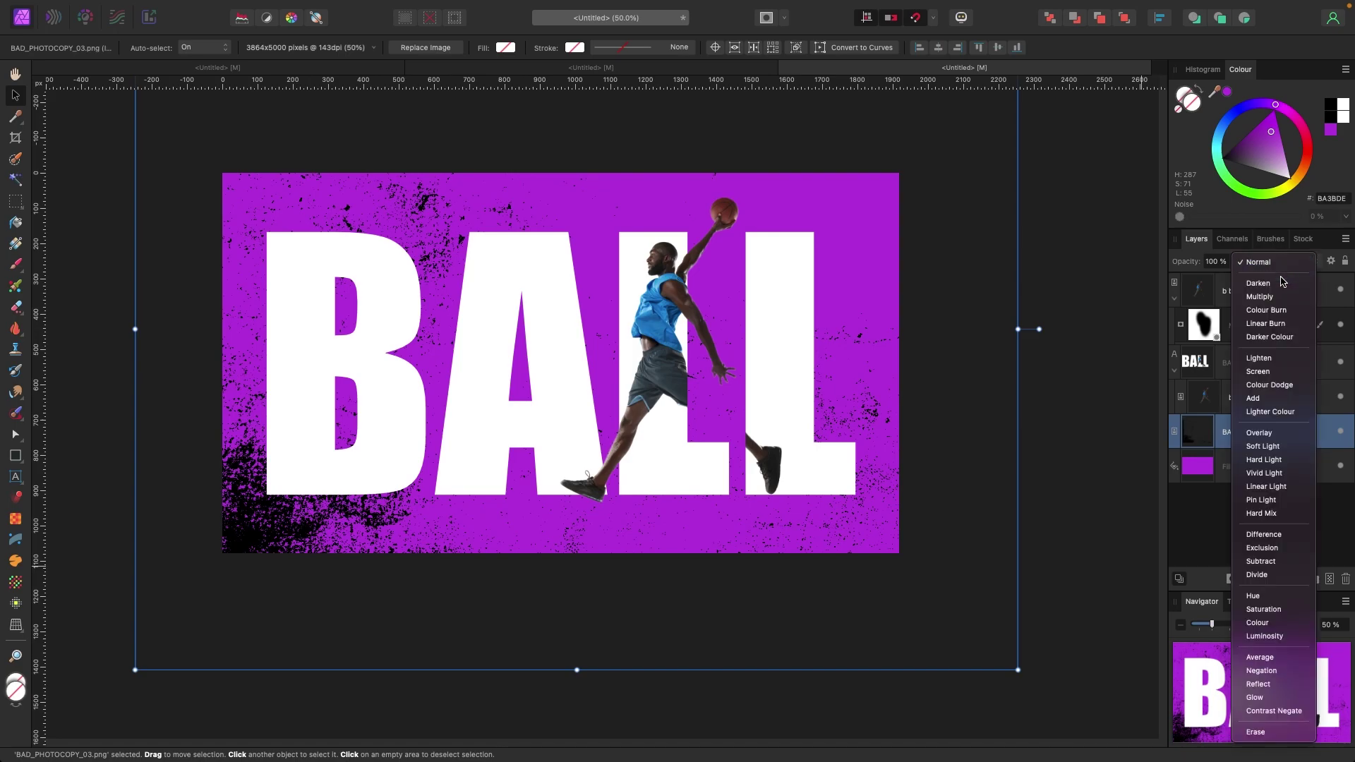
pyautogui.click(1254, 732)
pyautogui.moveTo(943, 452); pyautogui.dragTo(936, 487)
pyautogui.moveTo(1010, 704); pyautogui.dragTo(937, 644)
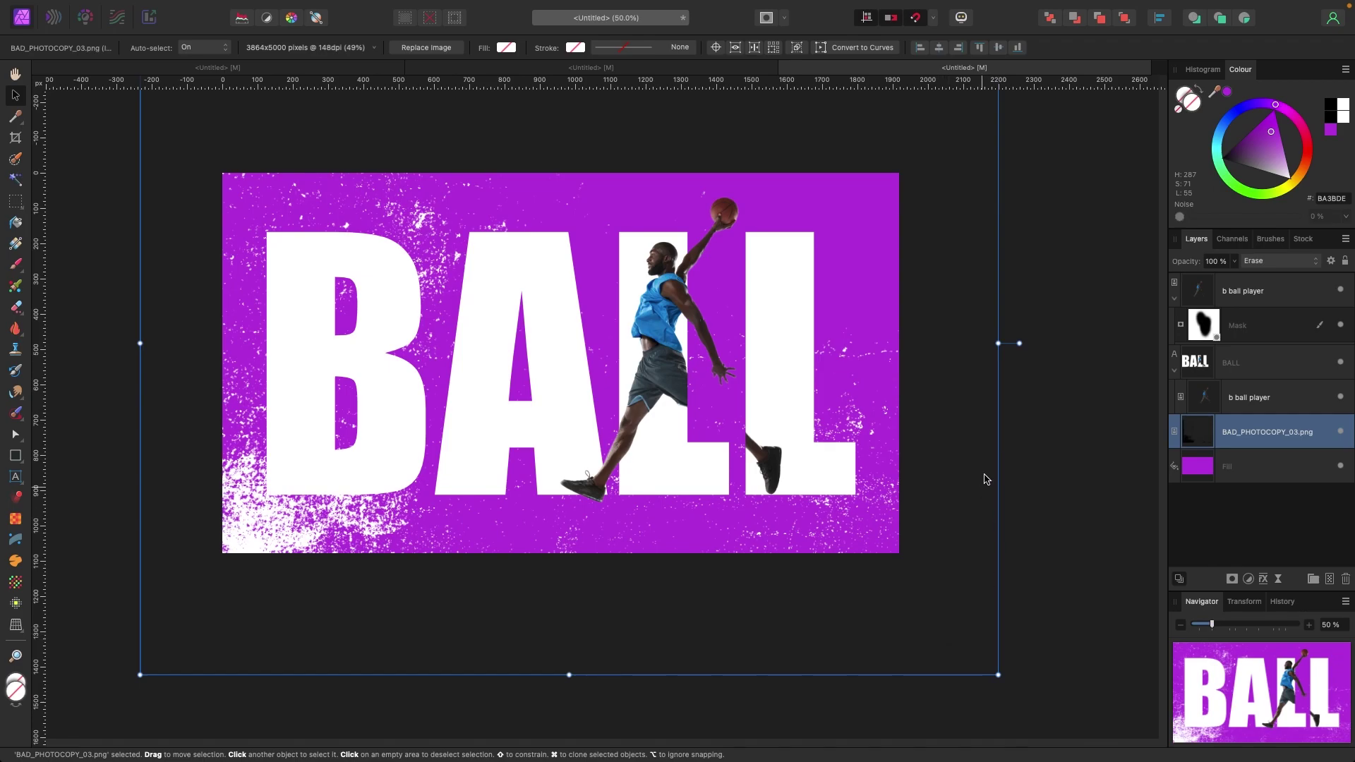
# Open the layer effects settings for the BALL text layer
pyautogui.click(1237, 365)
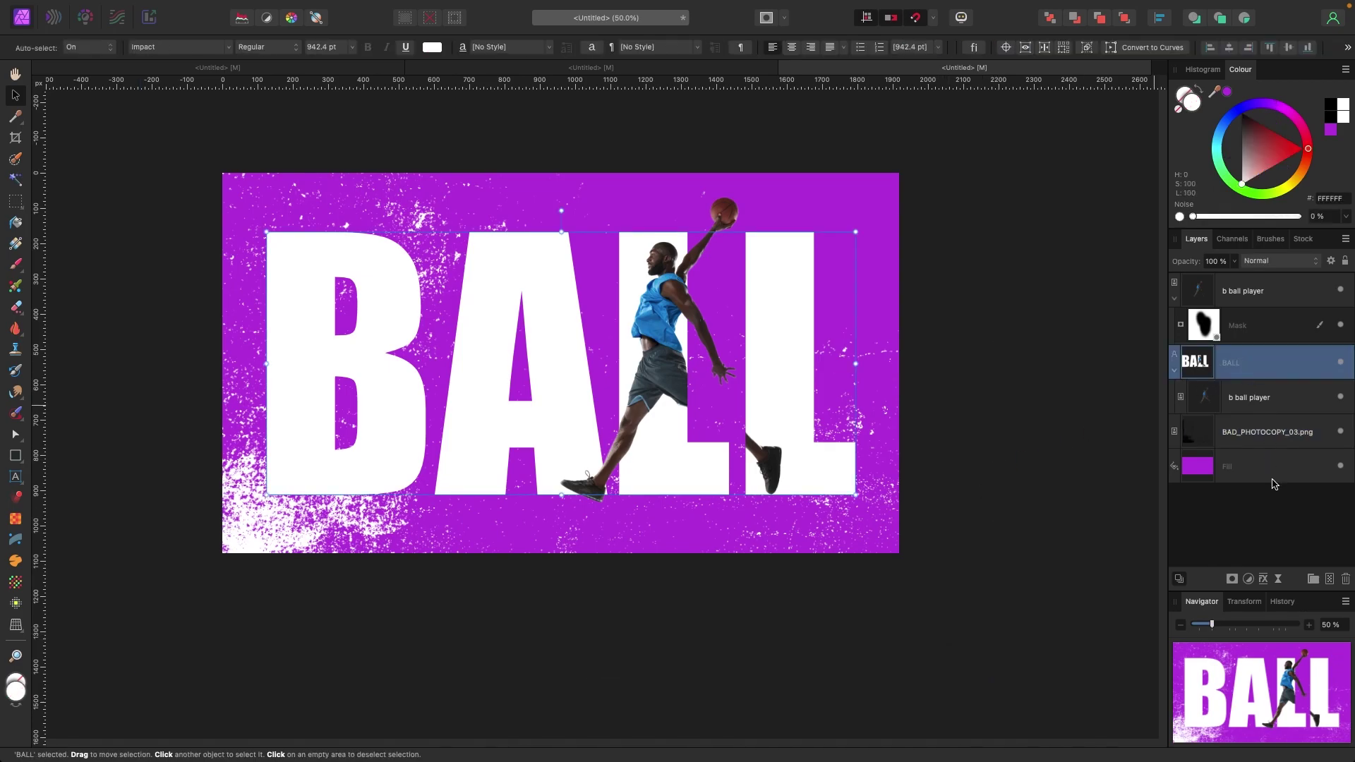
pyautogui.click(1264, 579)
# Try an outer shadow on the BALL text with a 7.6 px radius, 10.3 px offset and 20% intensity
pyautogui.click(843, 393)
pyautogui.moveTo(1037, 267); pyautogui.dragTo(1122, 273)
pyautogui.moveTo(1038, 283); pyautogui.dragTo(1070, 301)
pyautogui.click(838, 393)
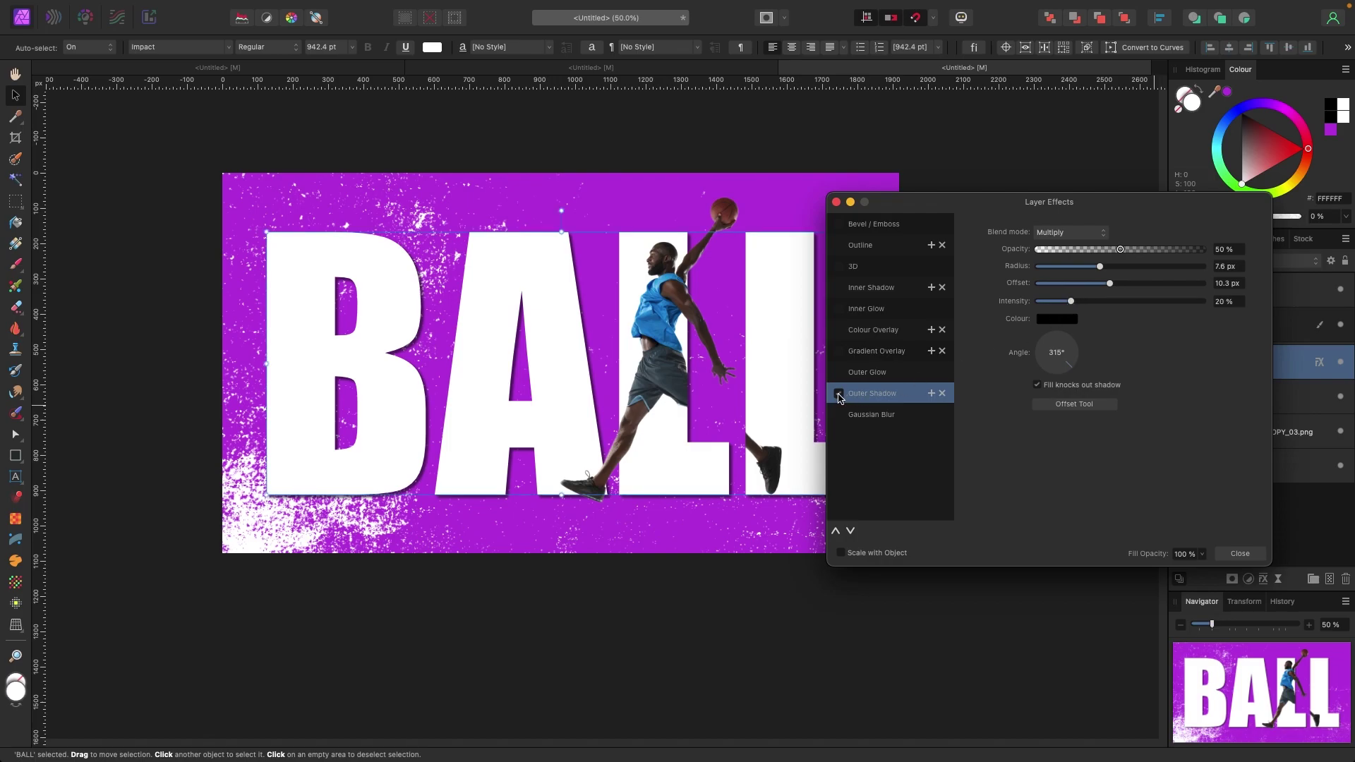
# Apply an inner shadow to the BALL text with 10.4 px radius, 16 px offset and 22% intensity, and deselect the text
pyautogui.click(887, 291)
pyautogui.click(839, 288)
pyautogui.moveTo(1038, 266); pyautogui.dragTo(1121, 287)
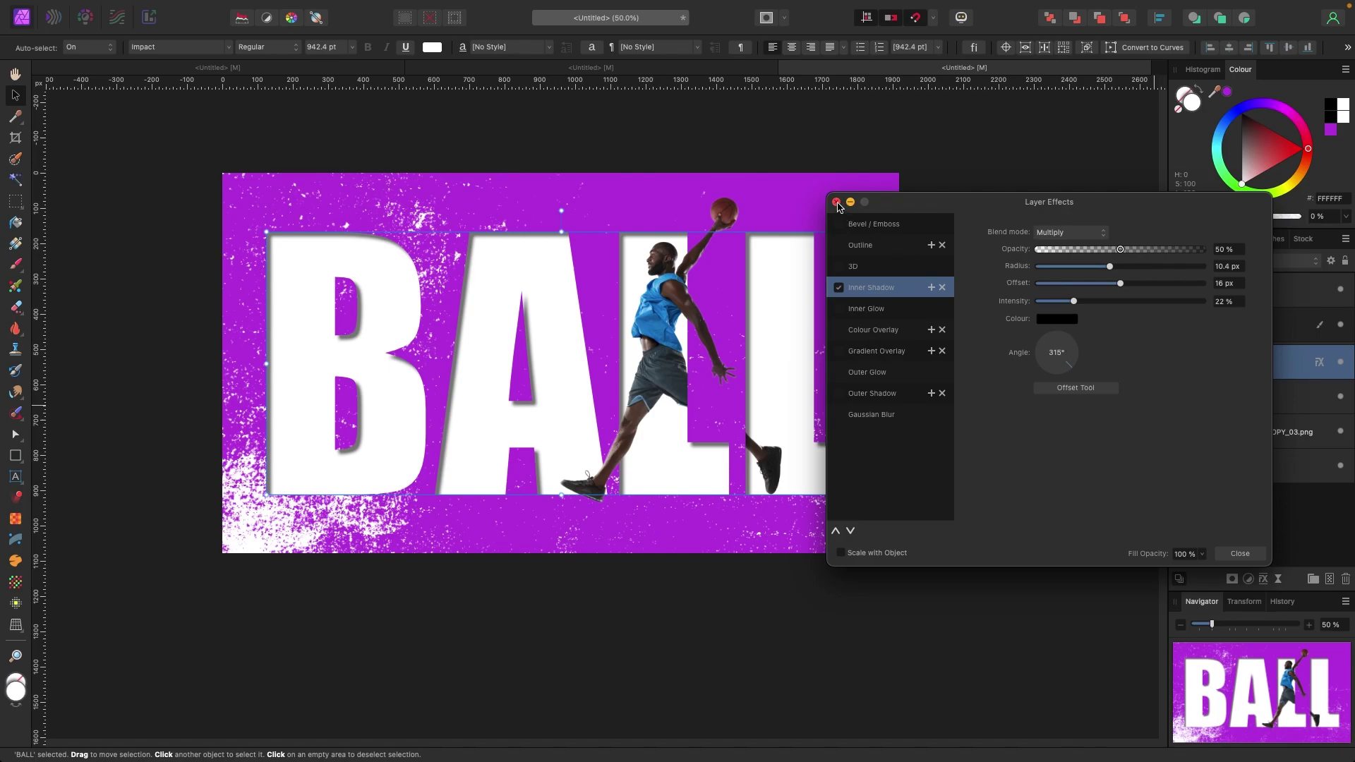
pyautogui.click(836, 203)
pyautogui.click(1001, 179)
pyautogui.click(1072, 289)
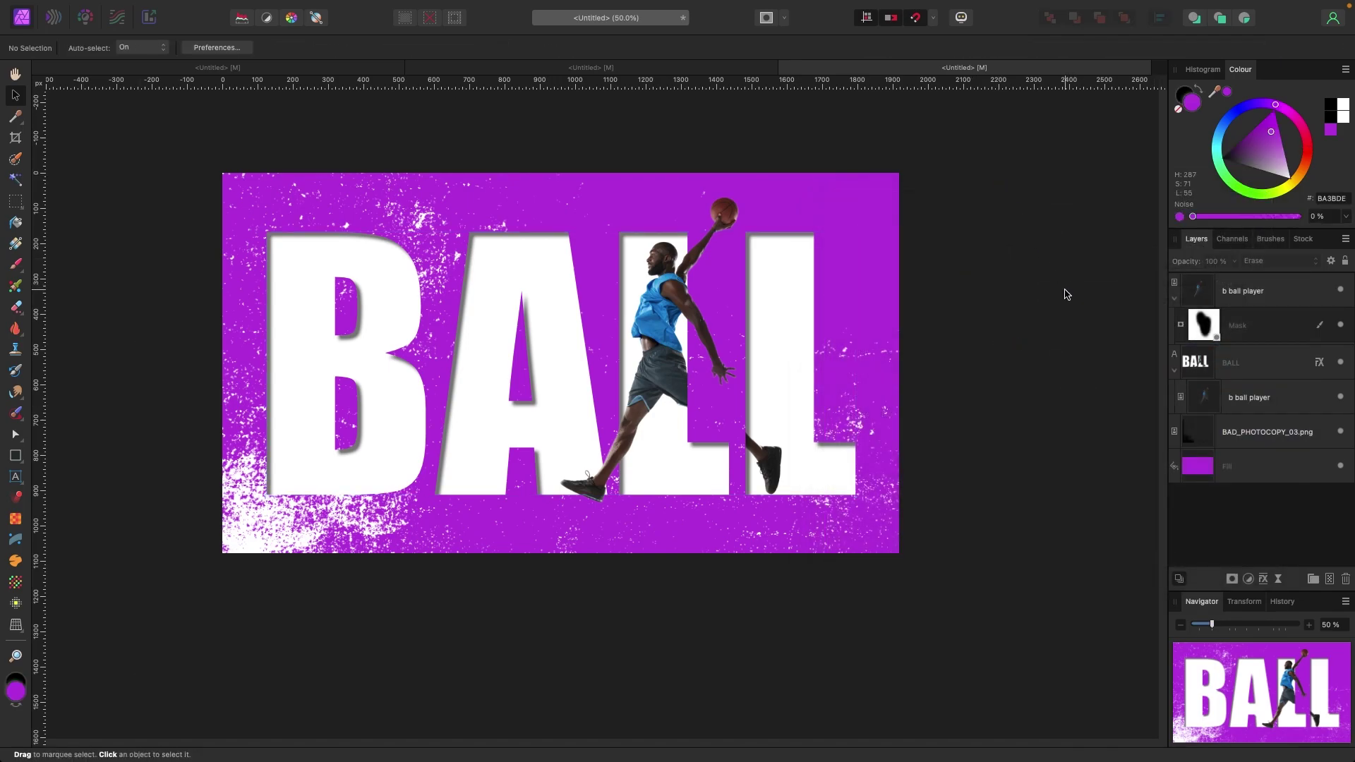
# Switch between the SKATE and BALL documents to compare the two finished designs
pyautogui.click(712, 71)
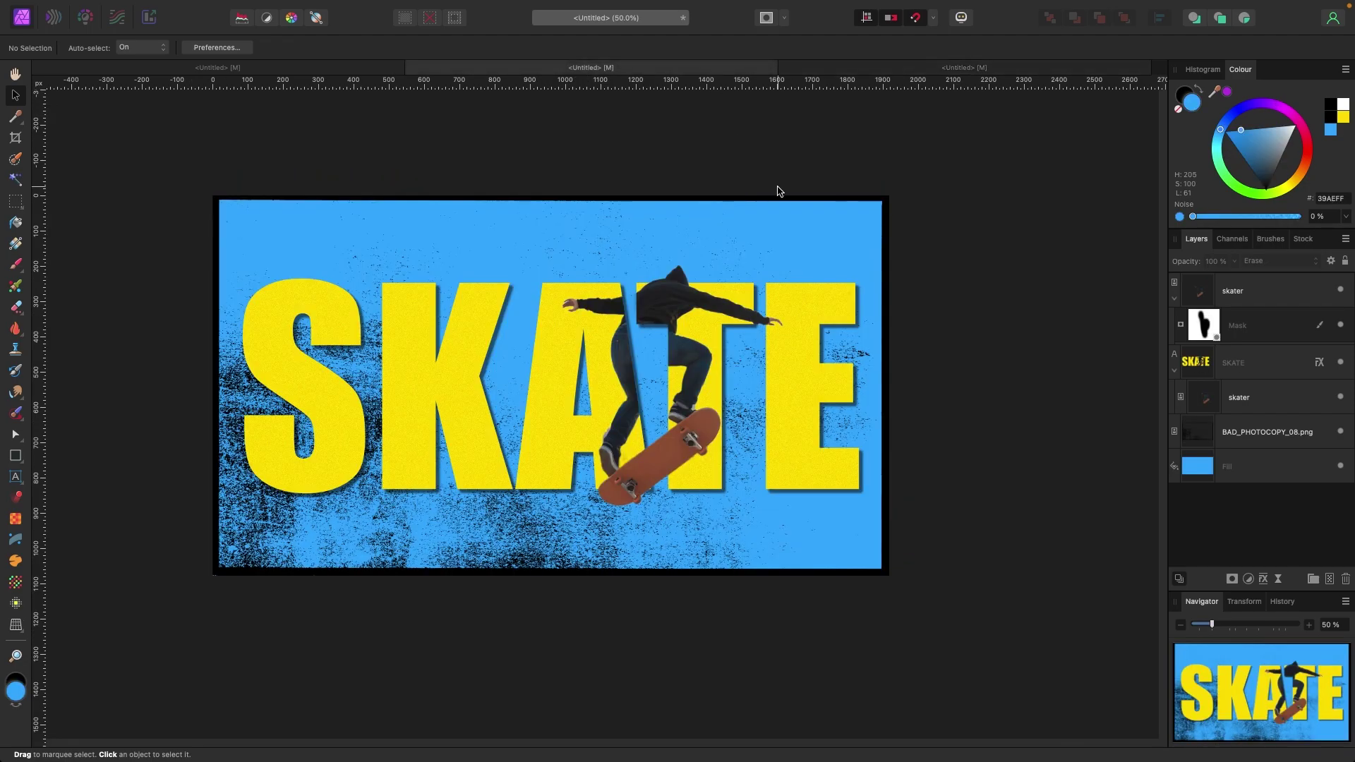
pyautogui.click(918, 71)
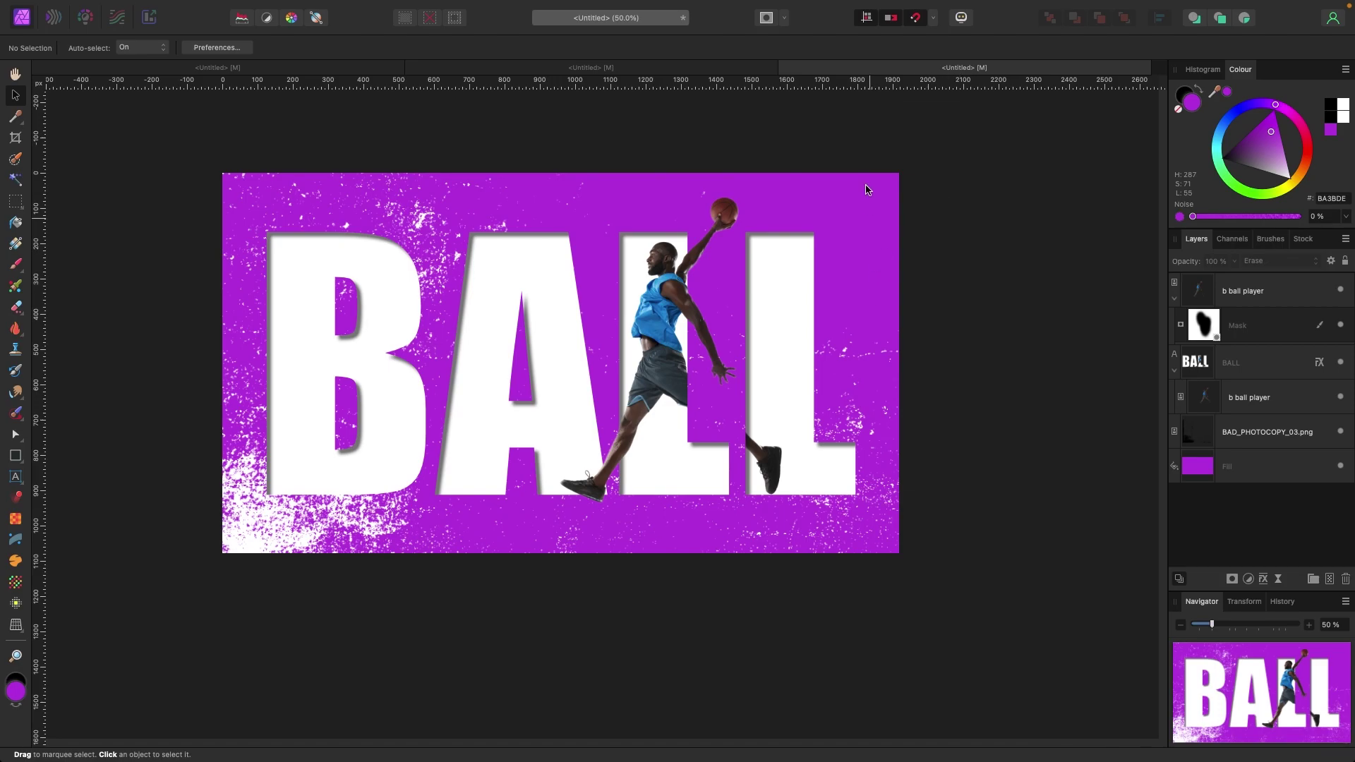
pyautogui.click(707, 68)
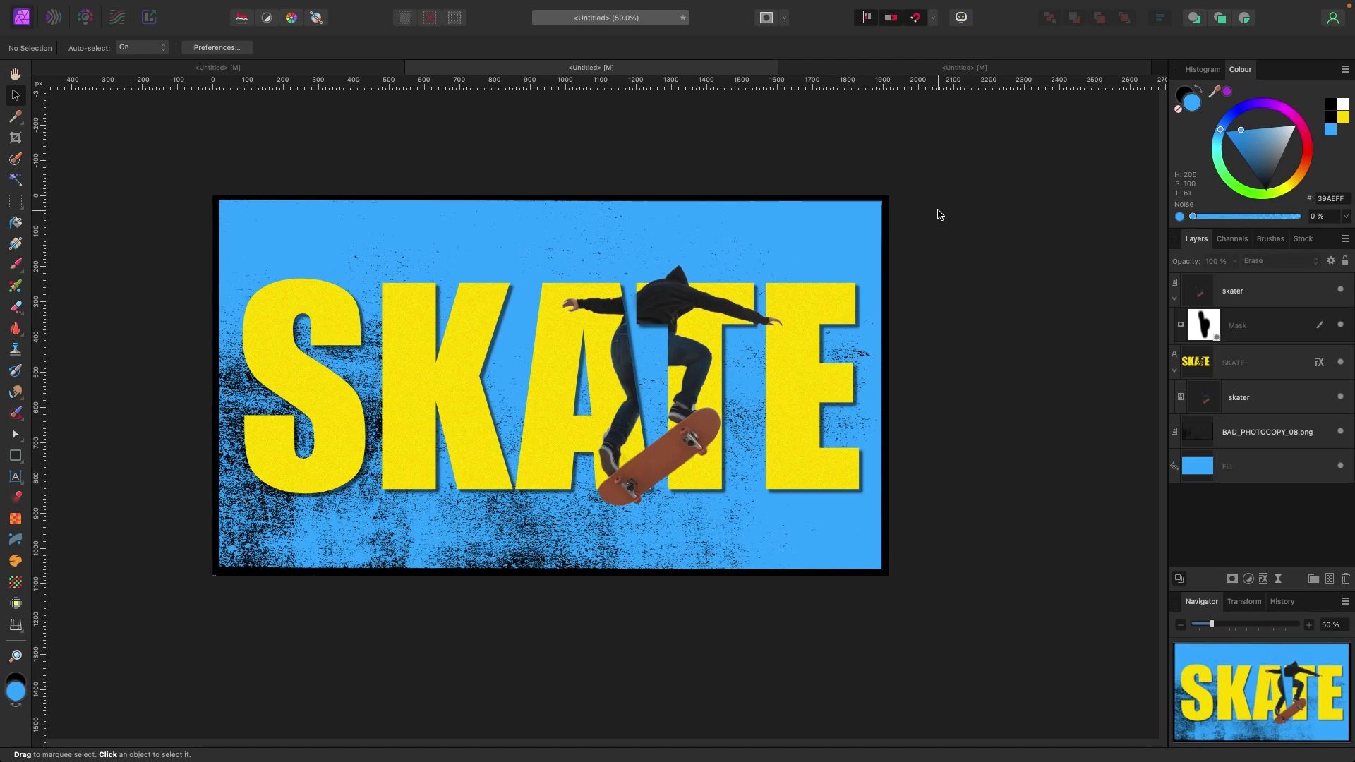